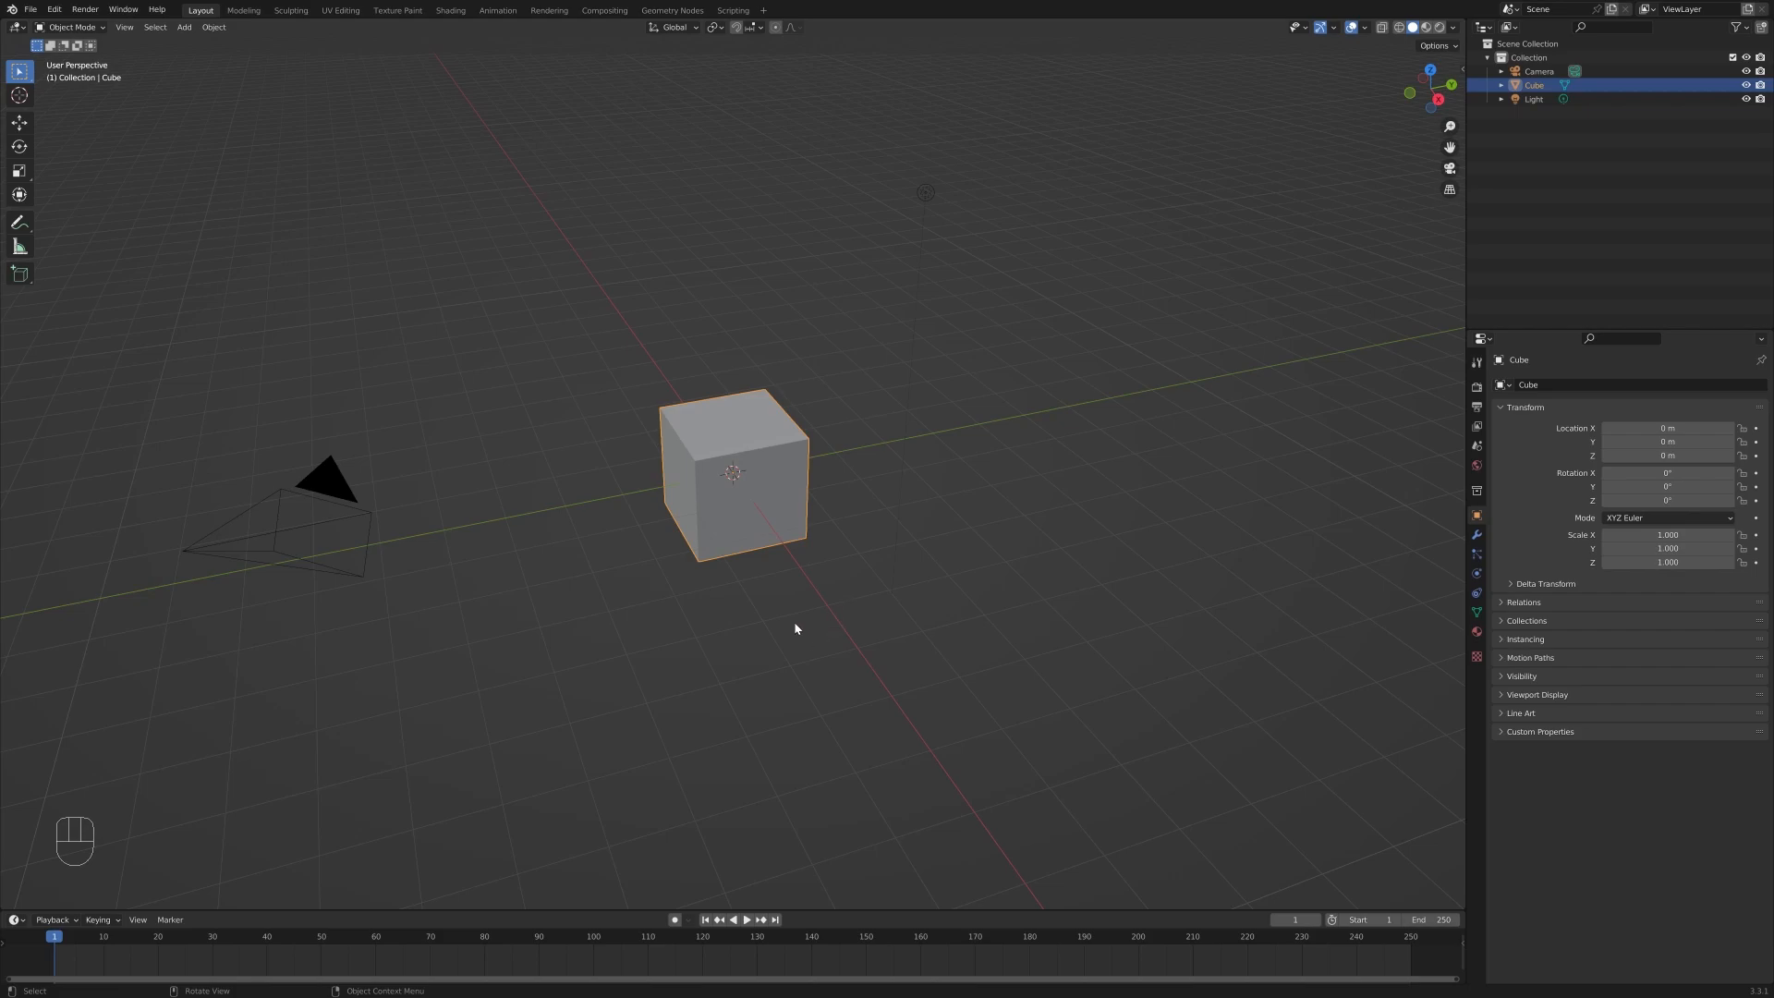
Raise the cube about 1.65 m along Z and move it along positive Y, away from the origin.
{"action": "key", "text": "g"}
{"action": "key", "text": "z"}
{"action": "left_click", "coordinate": [819, 417]}
{"action": "key", "text": "g"}
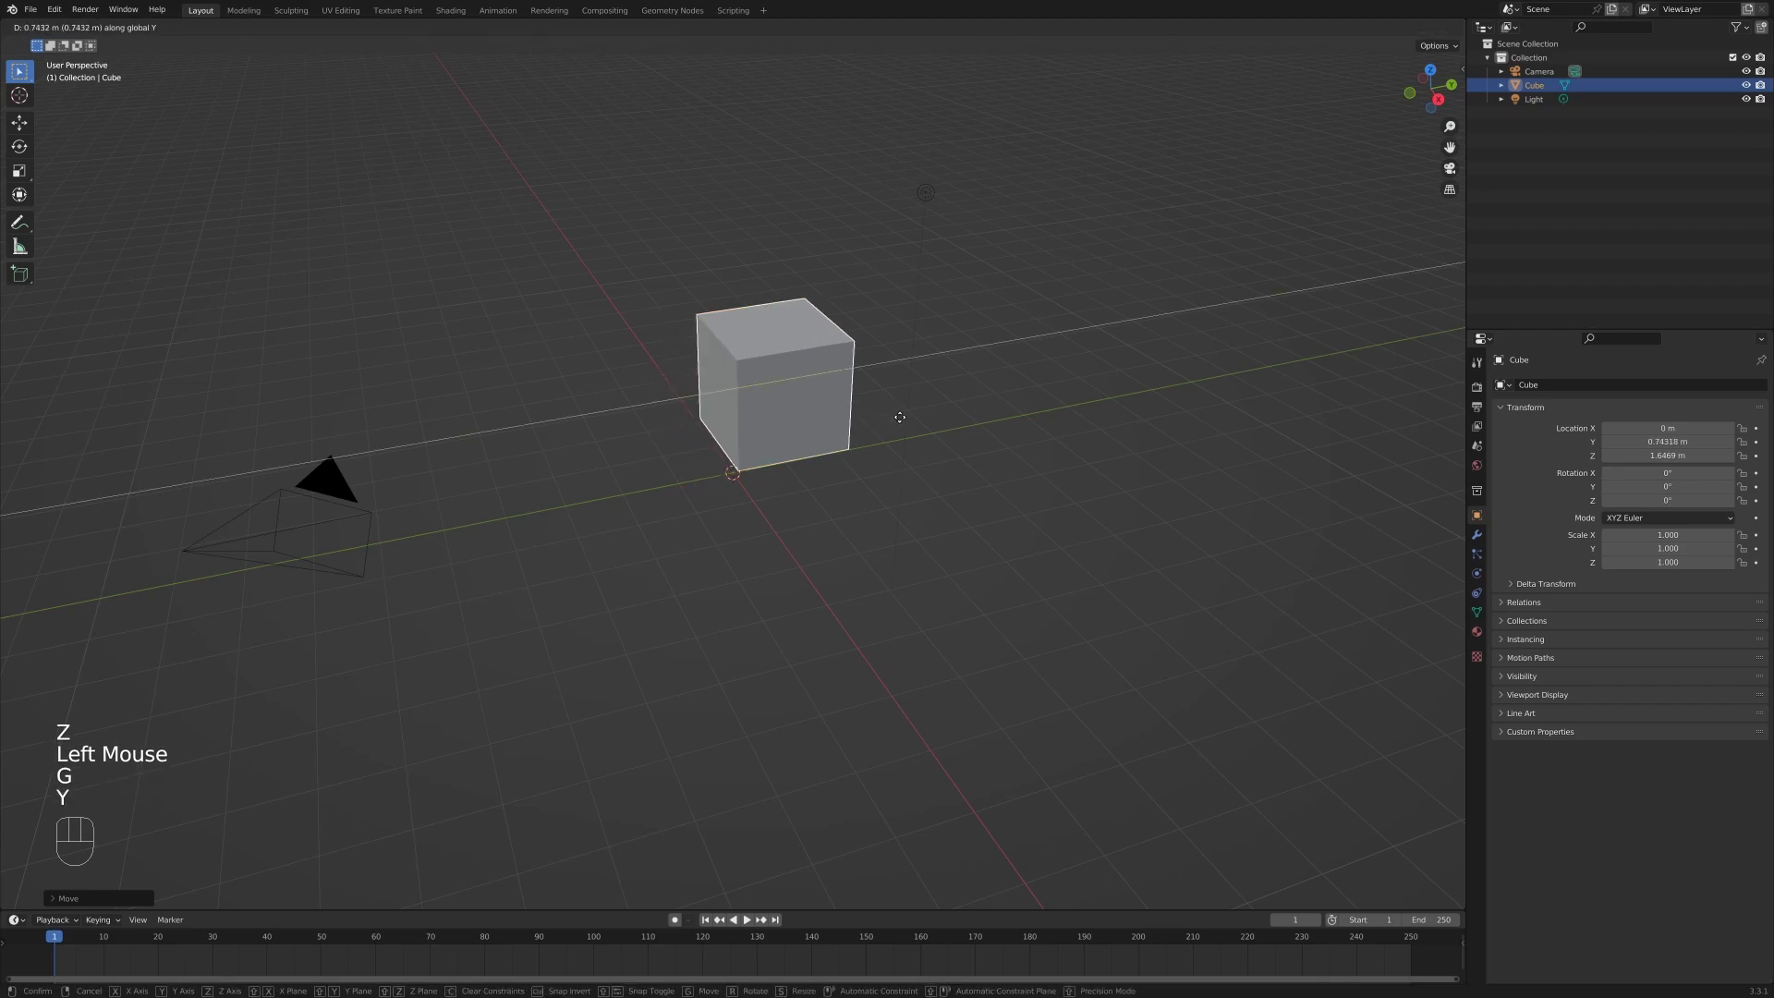
{"action": "key", "text": "y"}
{"action": "left_click", "coordinate": [1120, 421]}
Delete the default light from the scene.
{"action": "double_click", "coordinate": [926, 193]}
{"action": "key", "text": "x"}
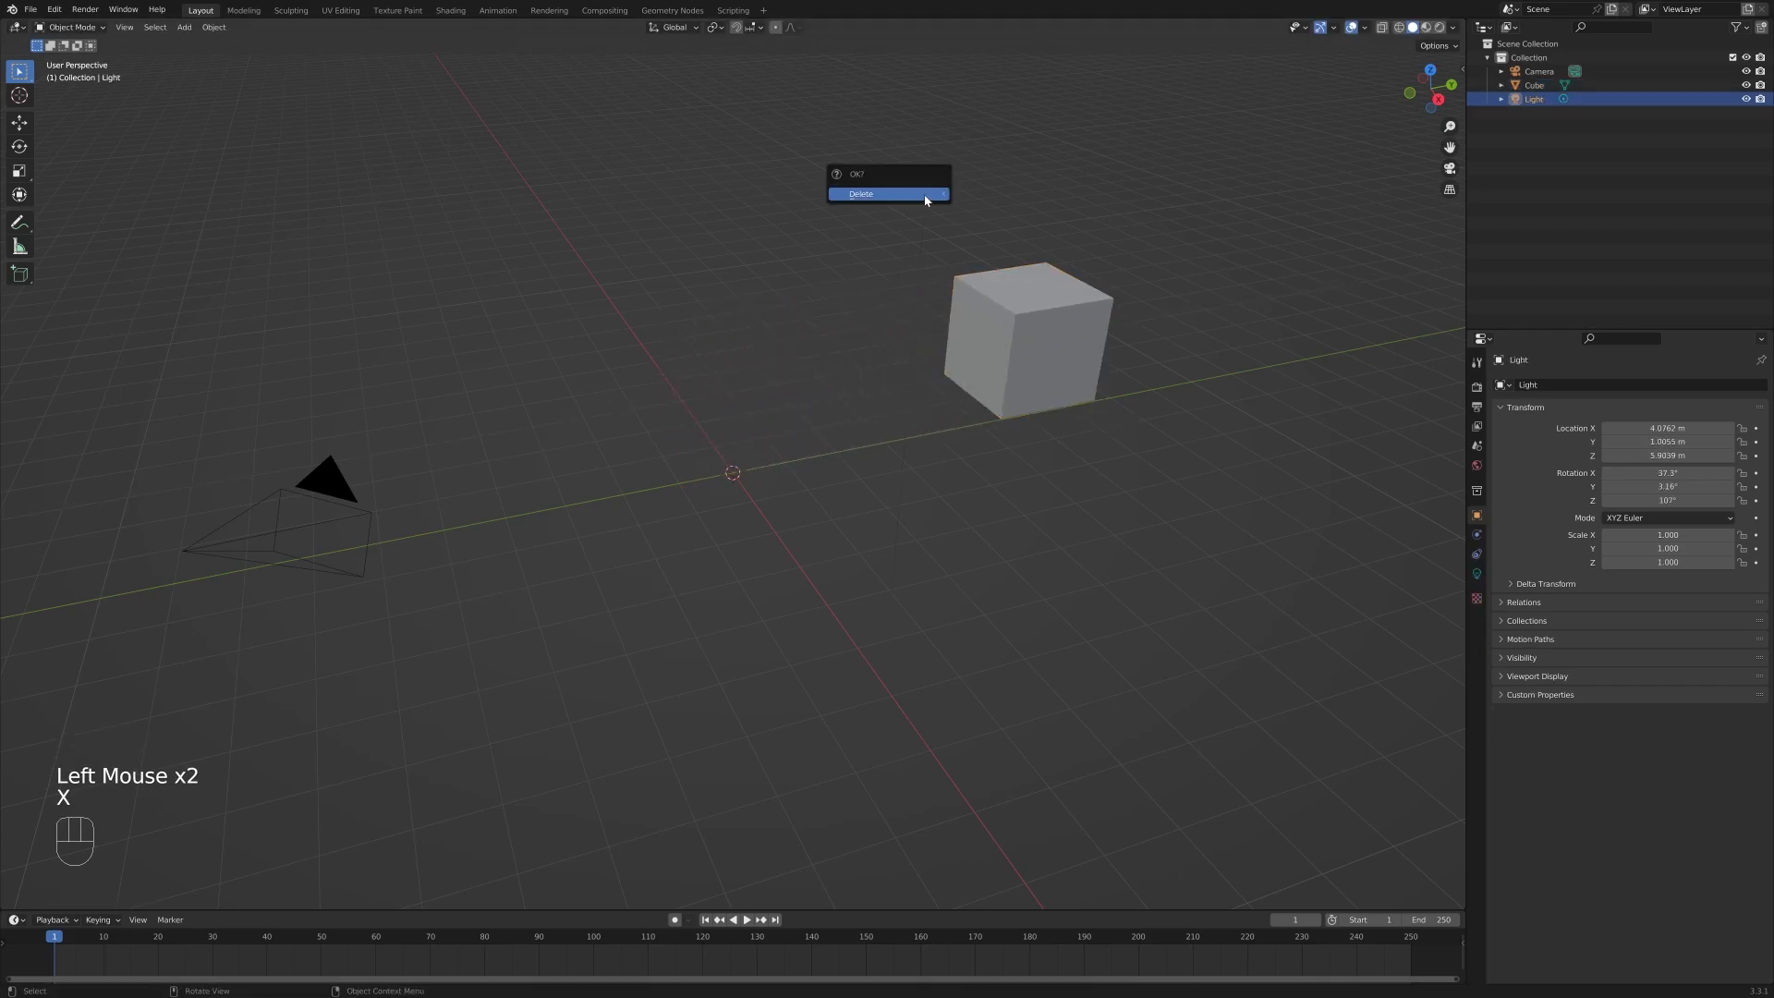
{"action": "left_click", "coordinate": [903, 202]}
Set the camera's rotation to 0° on the X, Y and Z axes.
{"action": "left_click", "coordinate": [337, 486]}
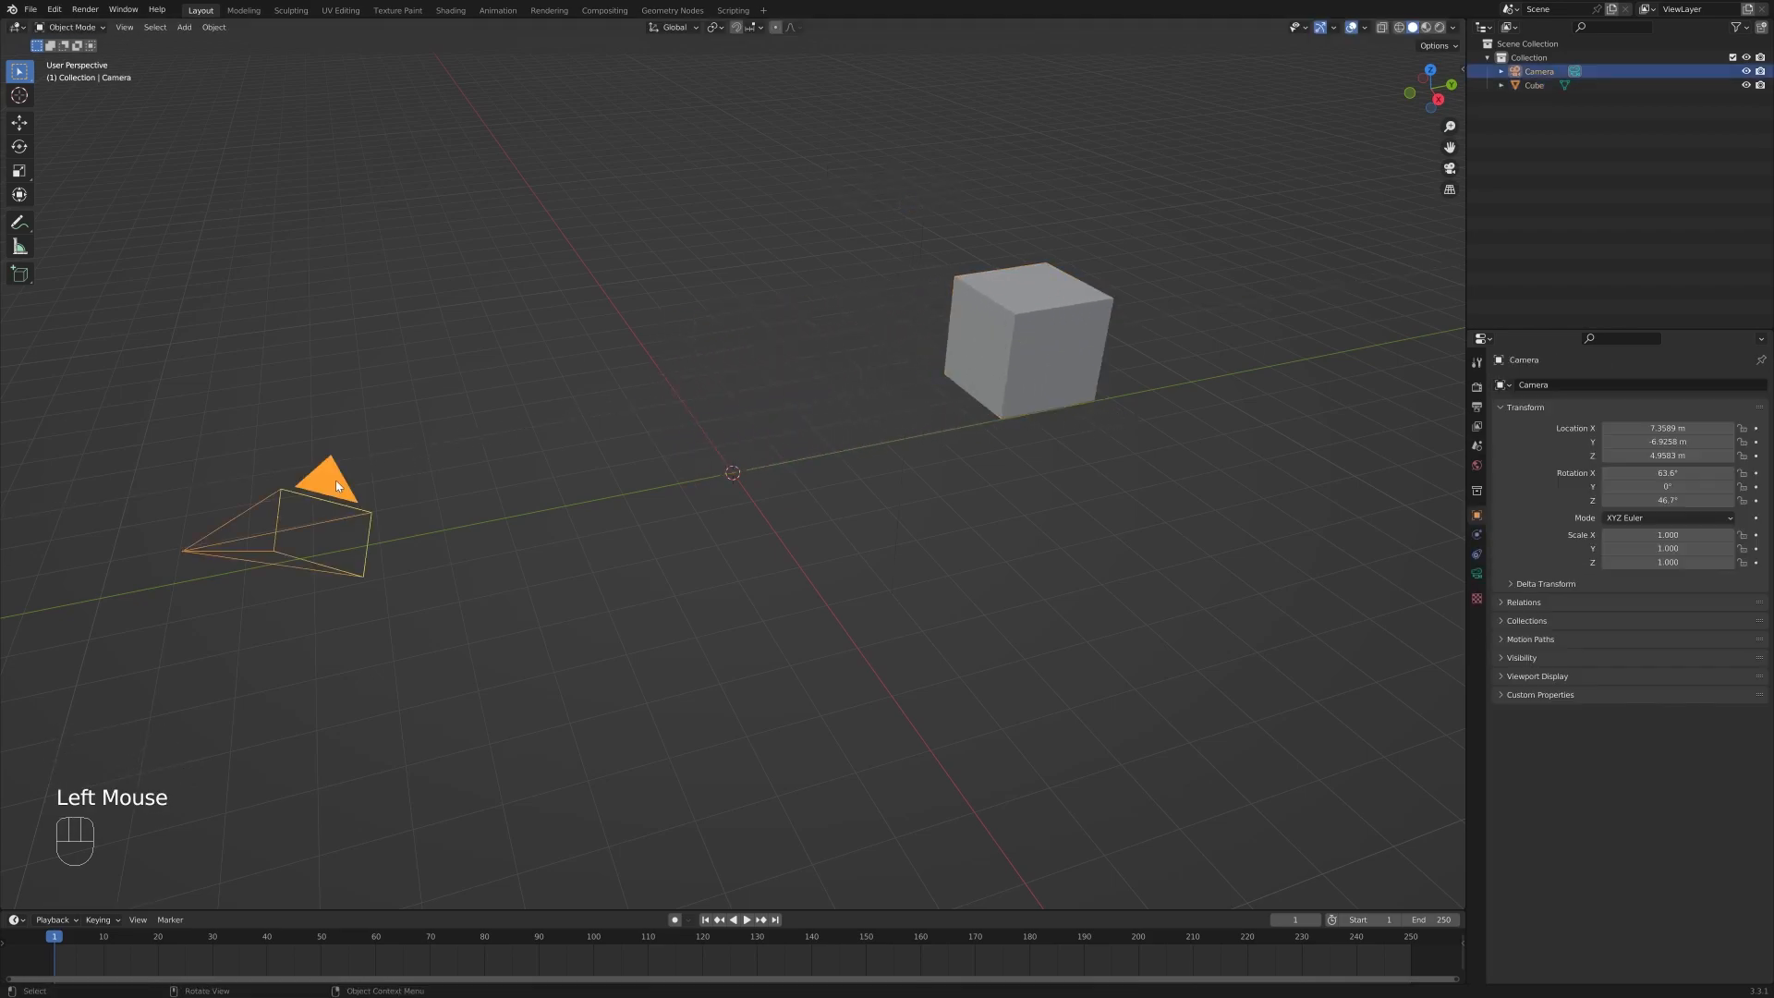
{"action": "key", "text": "n"}
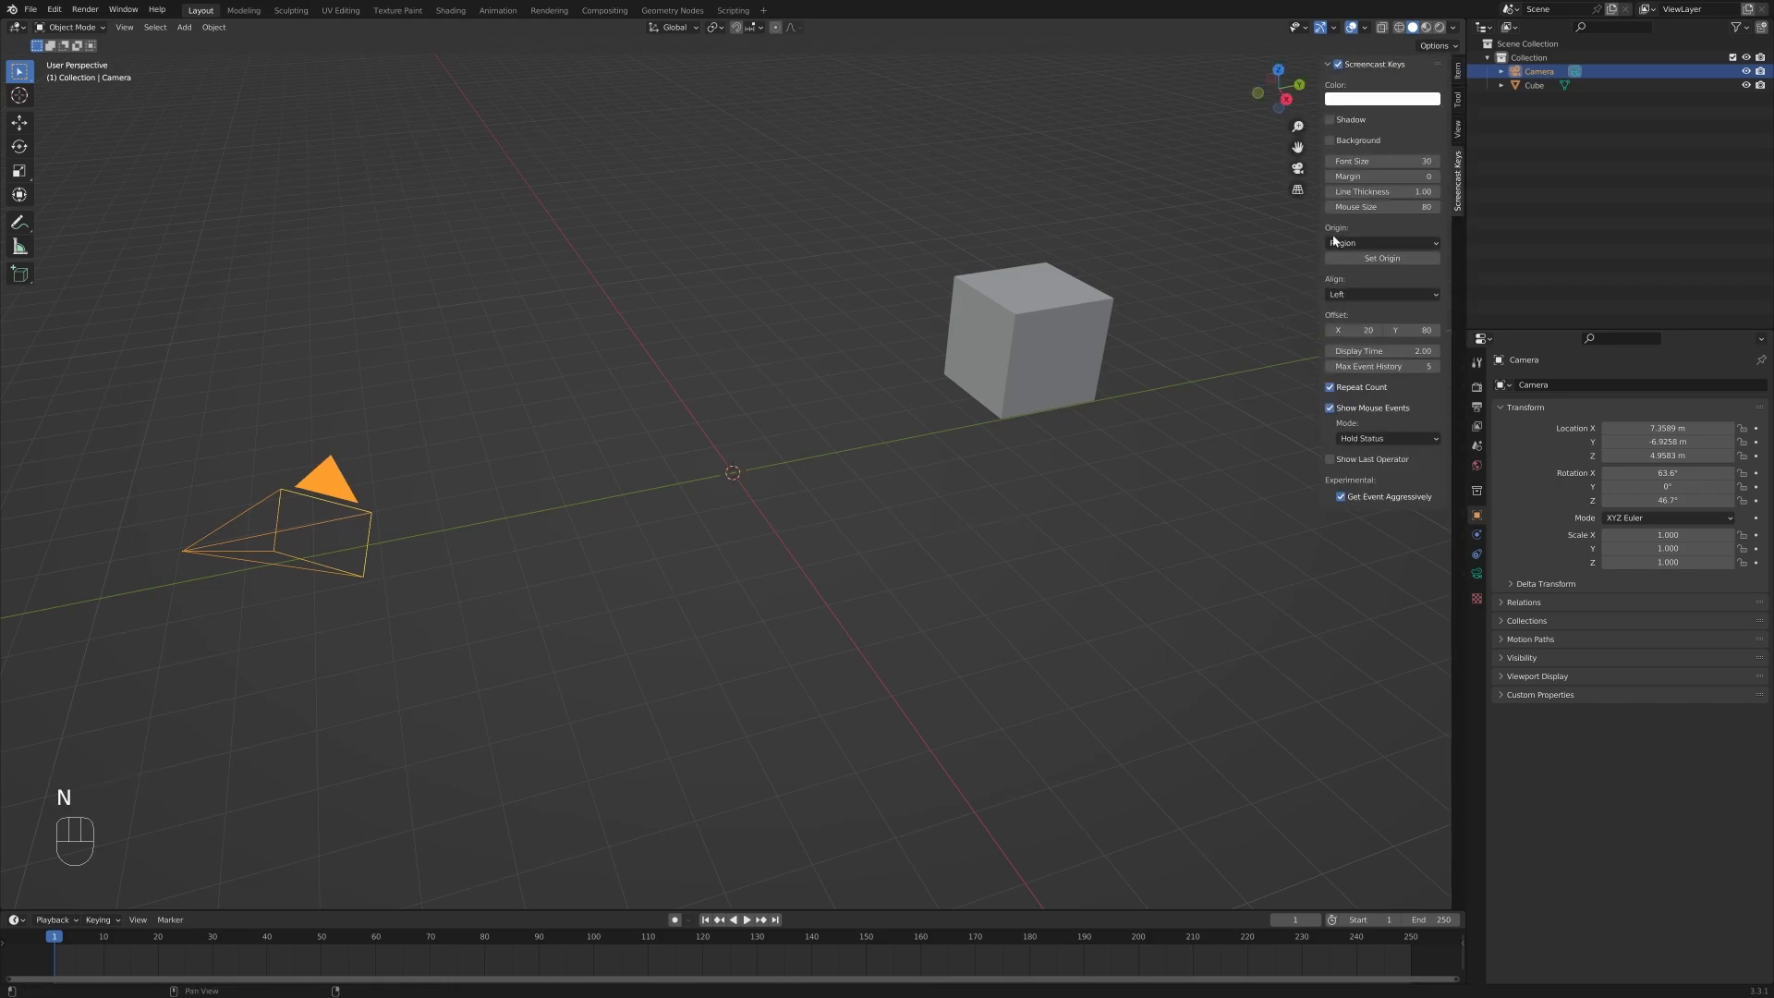
{"action": "left_click", "coordinate": [1458, 100]}
{"action": "left_click", "coordinate": [1458, 127]}
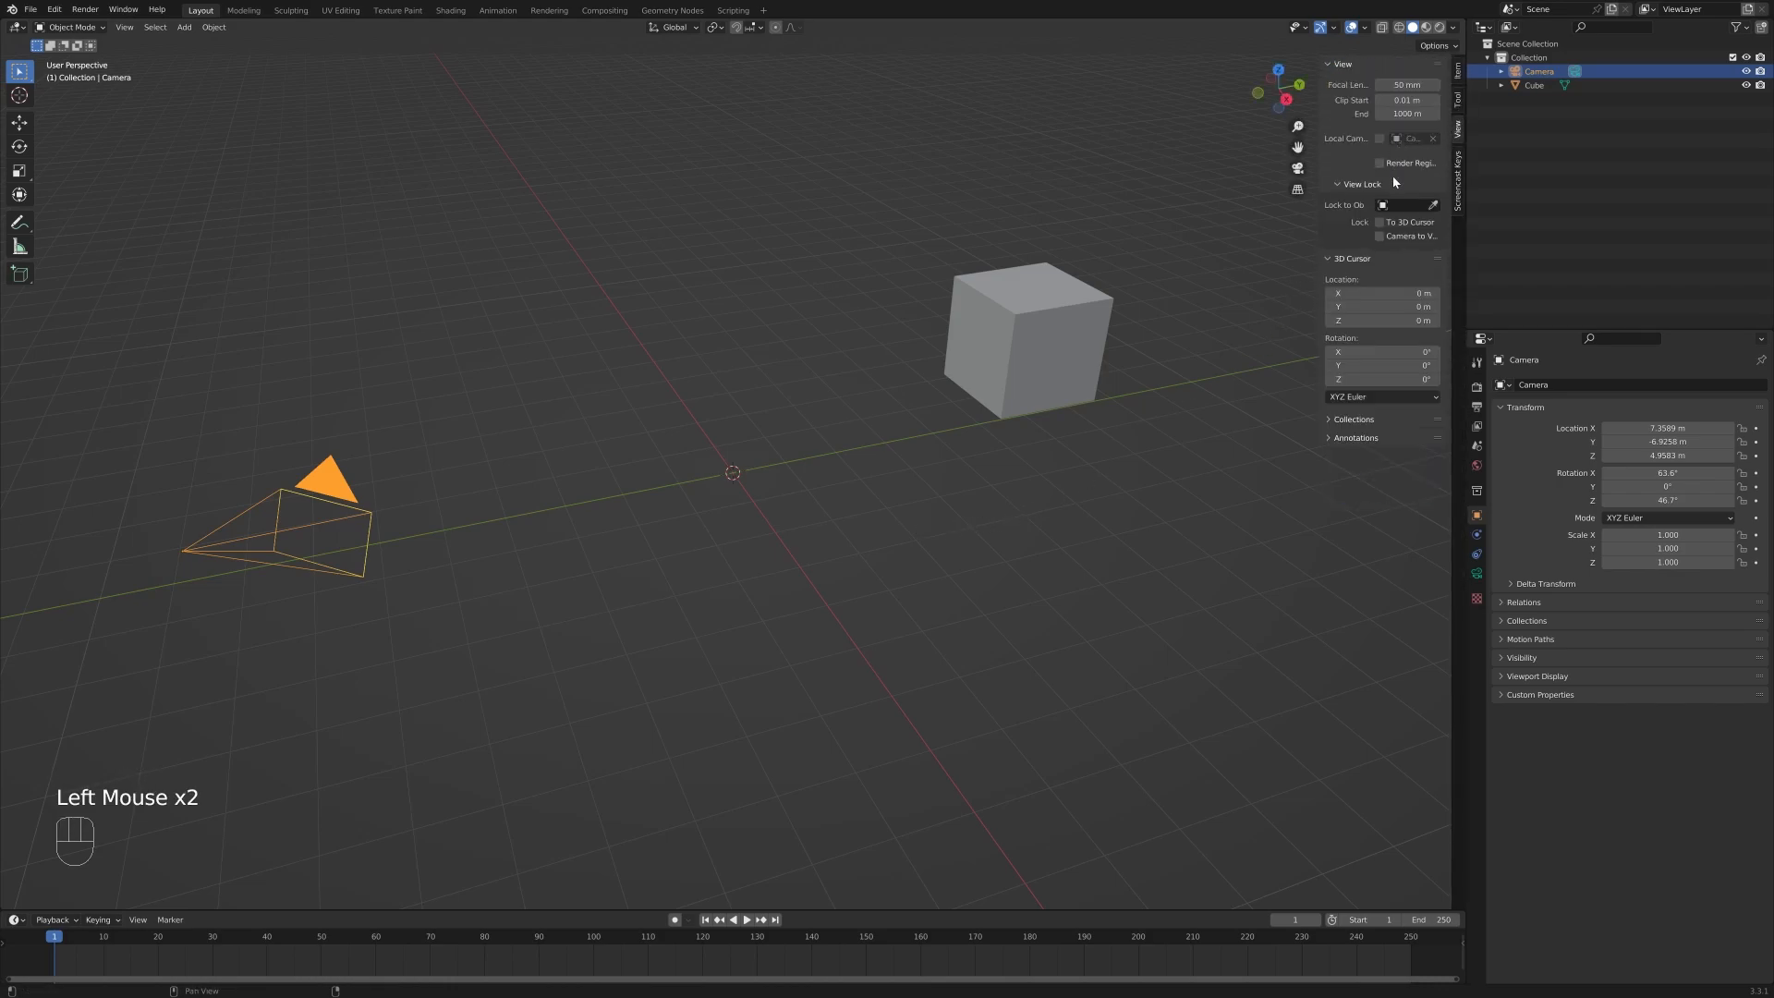
{"action": "left_click", "coordinate": [1458, 72]}
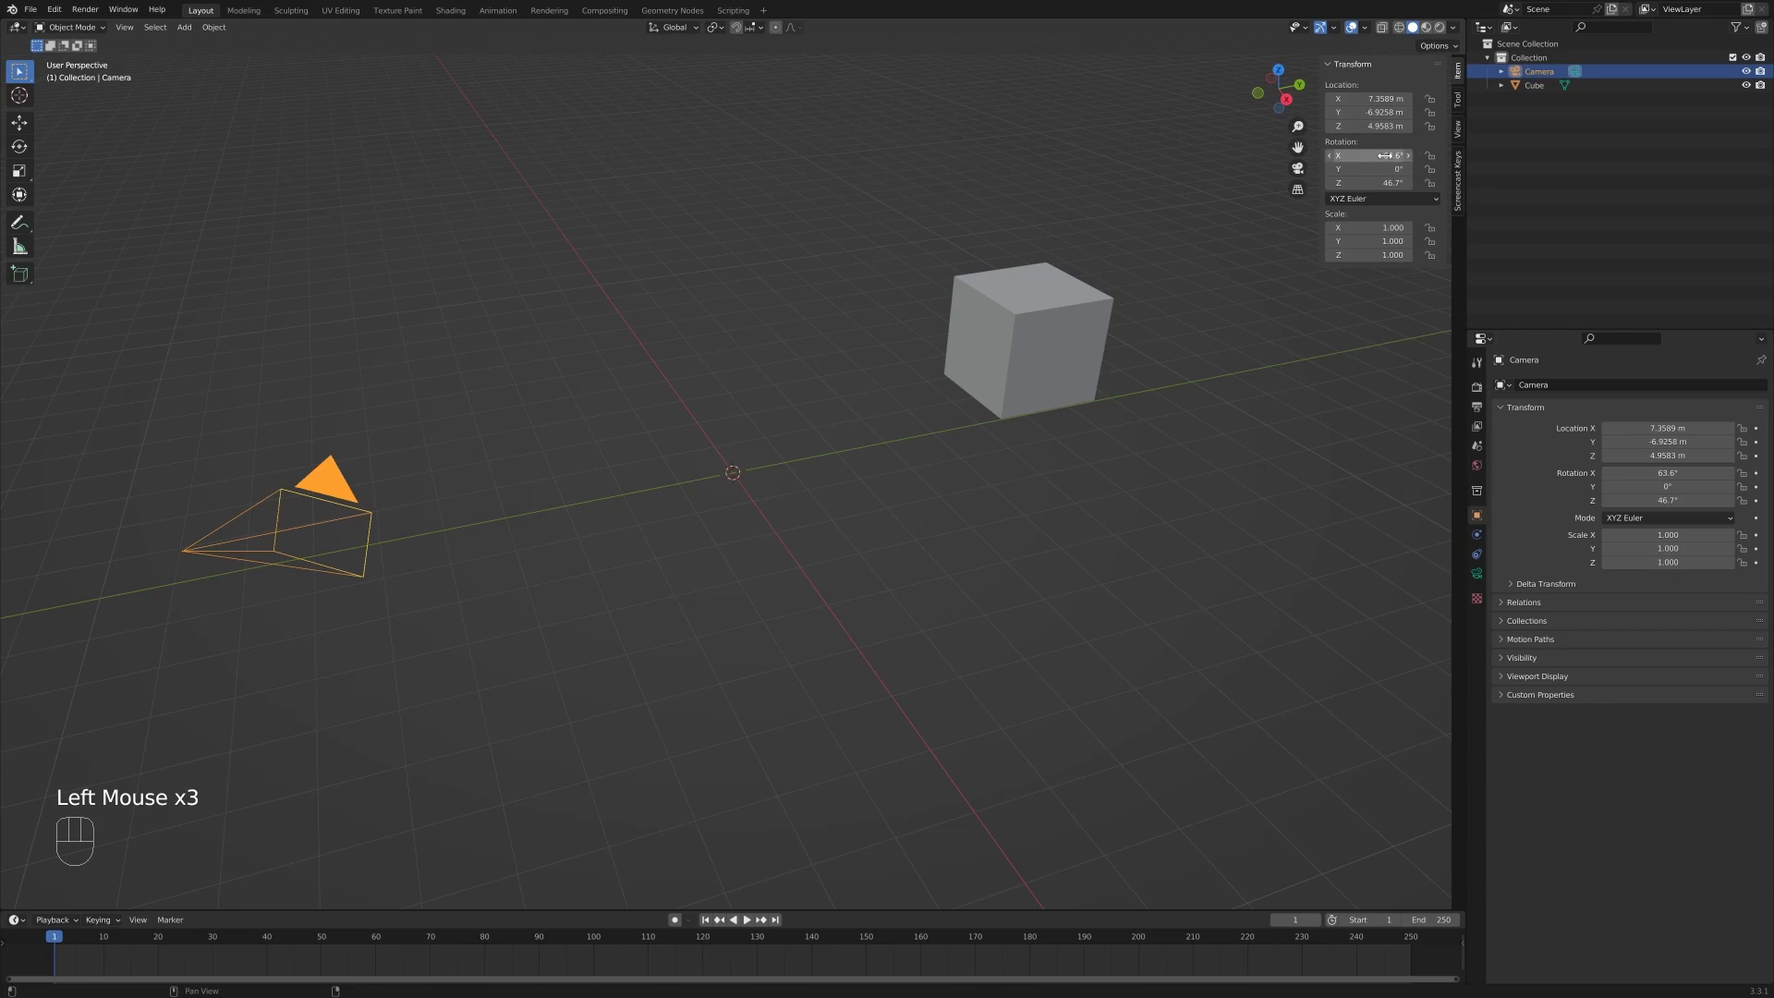
{"action": "left_click_drag", "start_coordinate": [1368, 155], "coordinate": [1367, 183]}
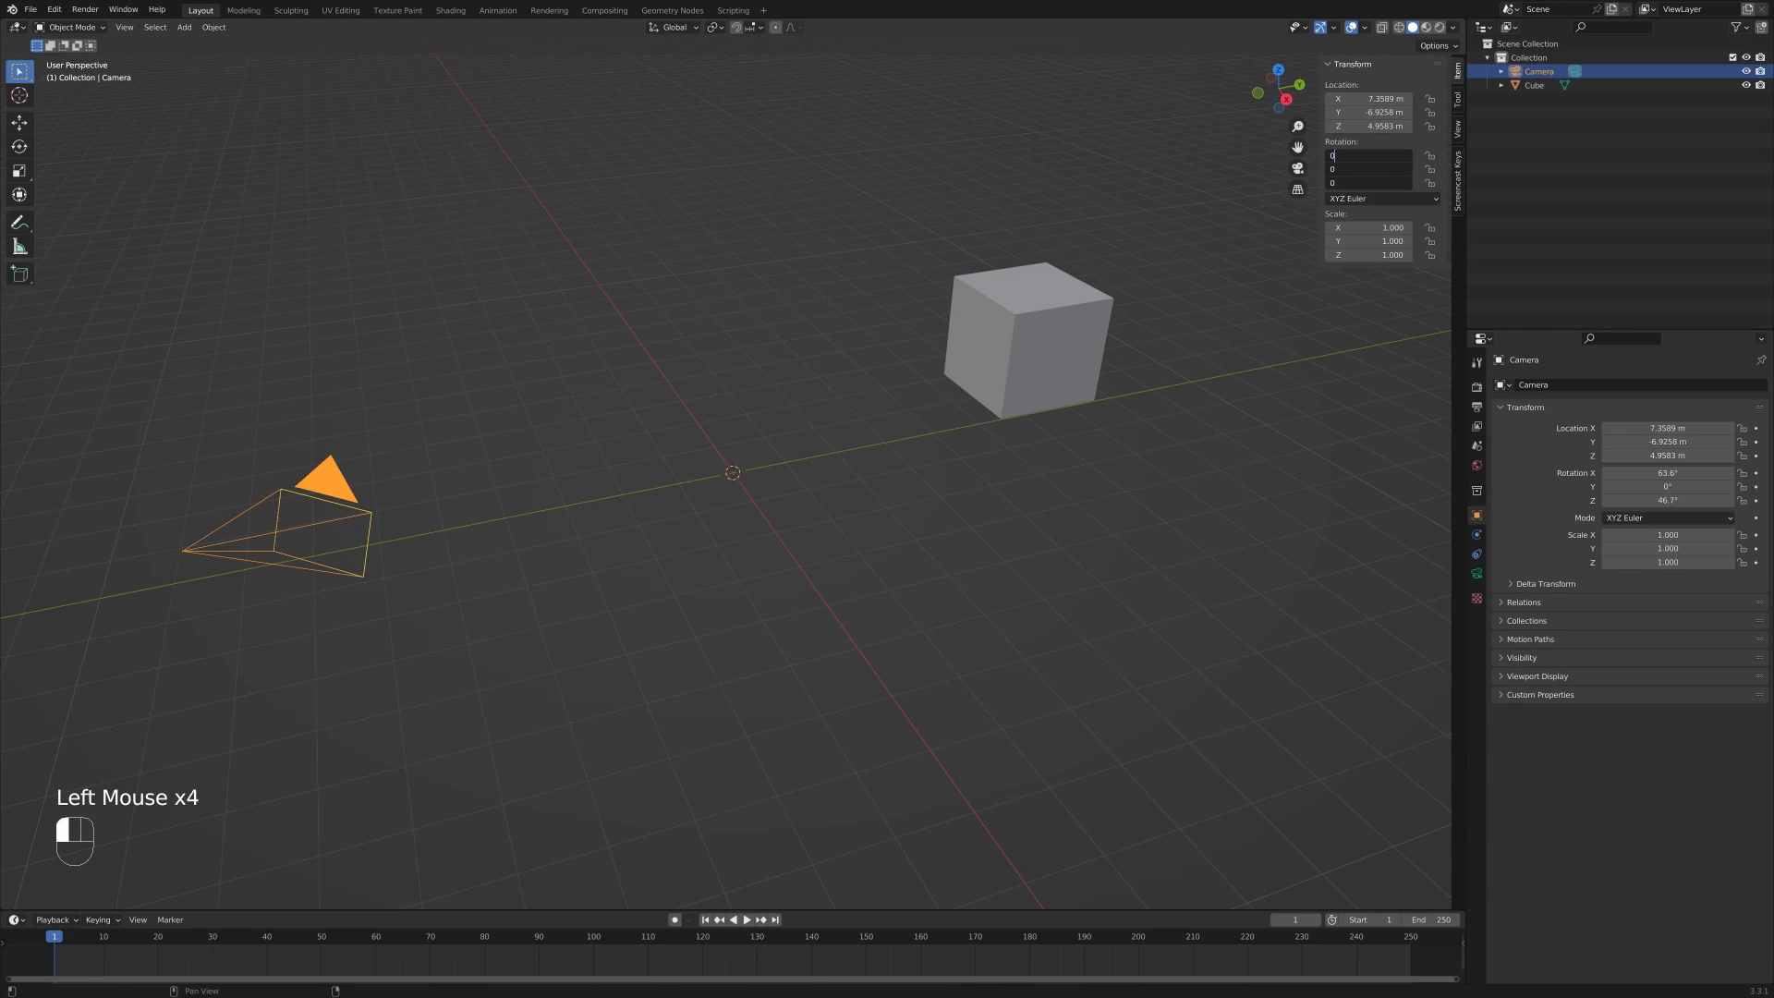
{"action": "type", "text": "0"}
{"action": "key", "text": "Return"}
Clear the camera's location to the origin and raise it along Z to about 2.7 m.
{"action": "key", "text": "alt"}
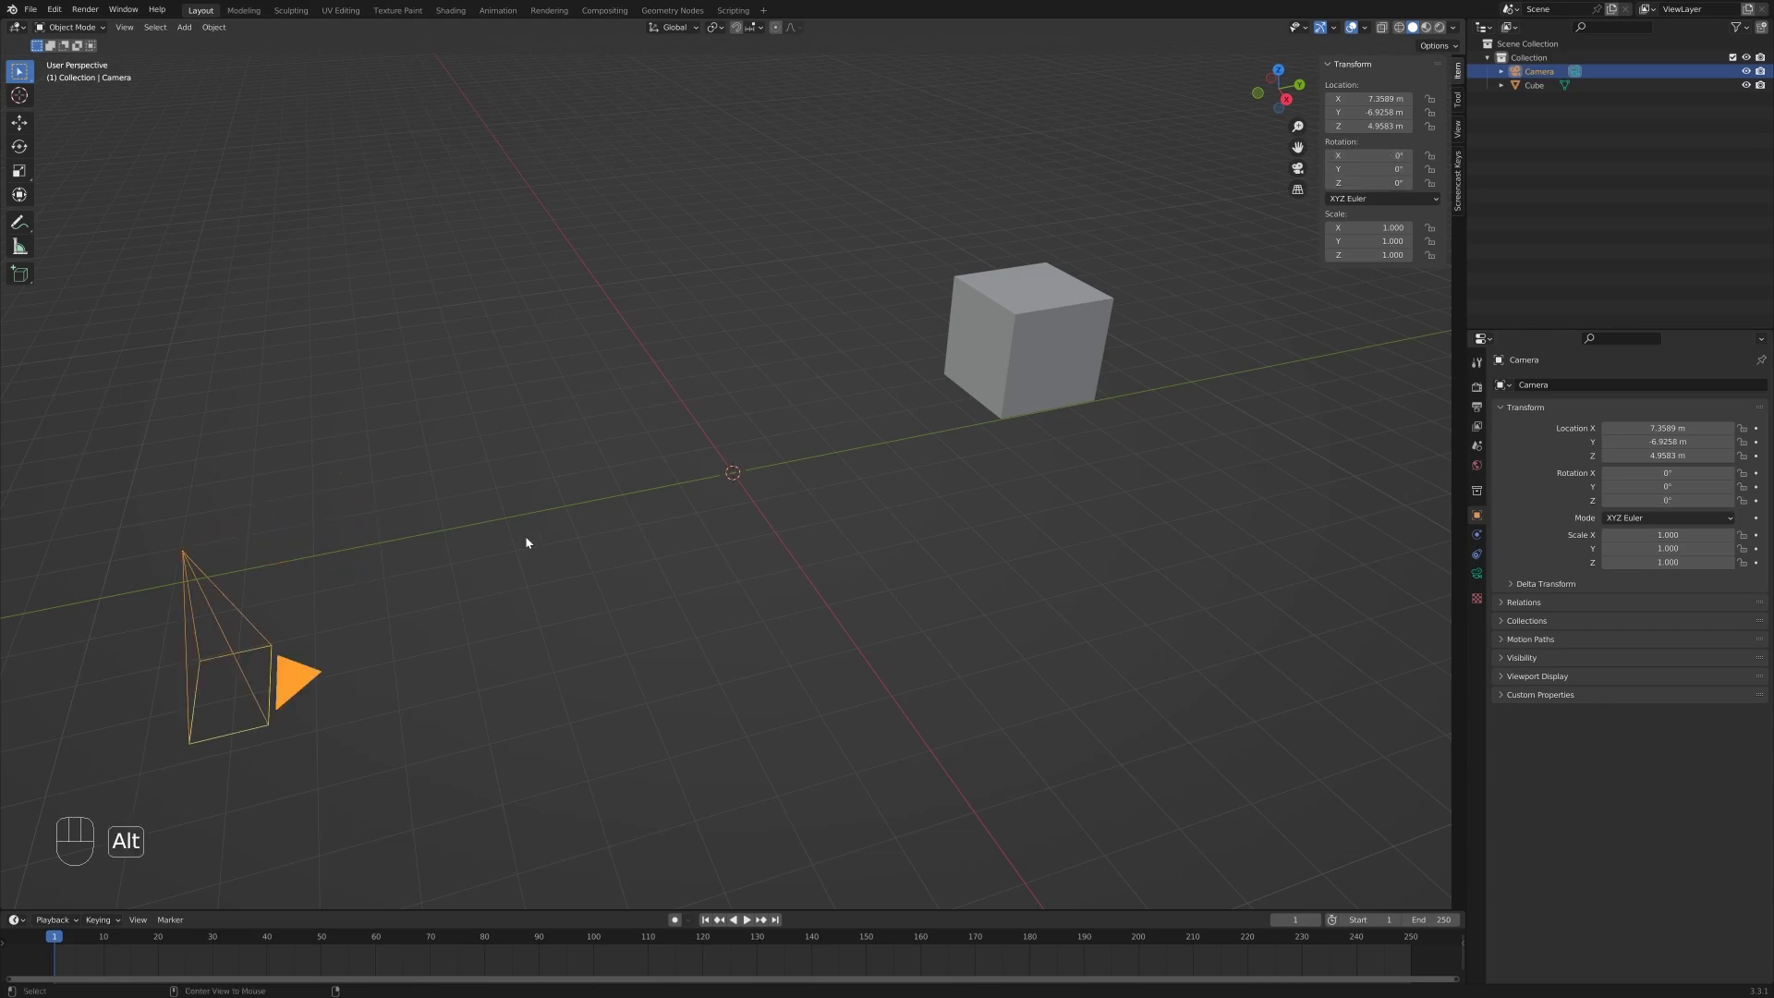
{"action": "key", "text": "alt+g"}
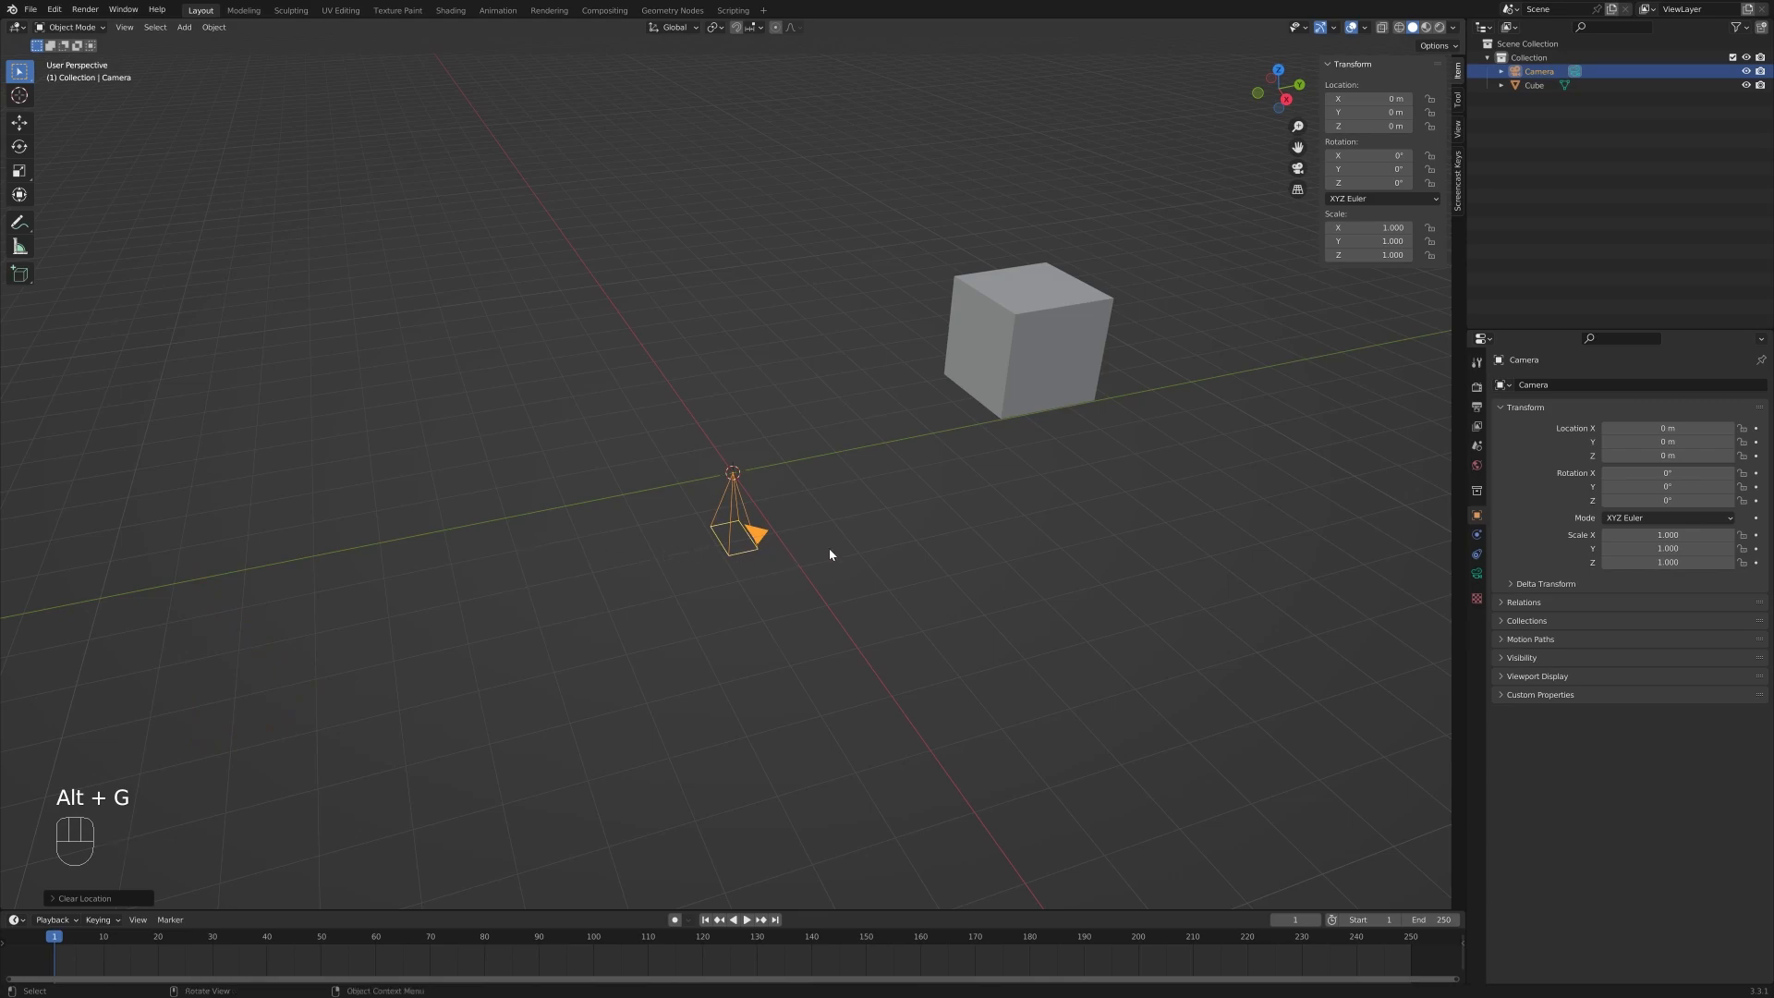
{"action": "key", "text": "g"}
{"action": "key", "text": "z"}
{"action": "left_click", "coordinate": [836, 412]}
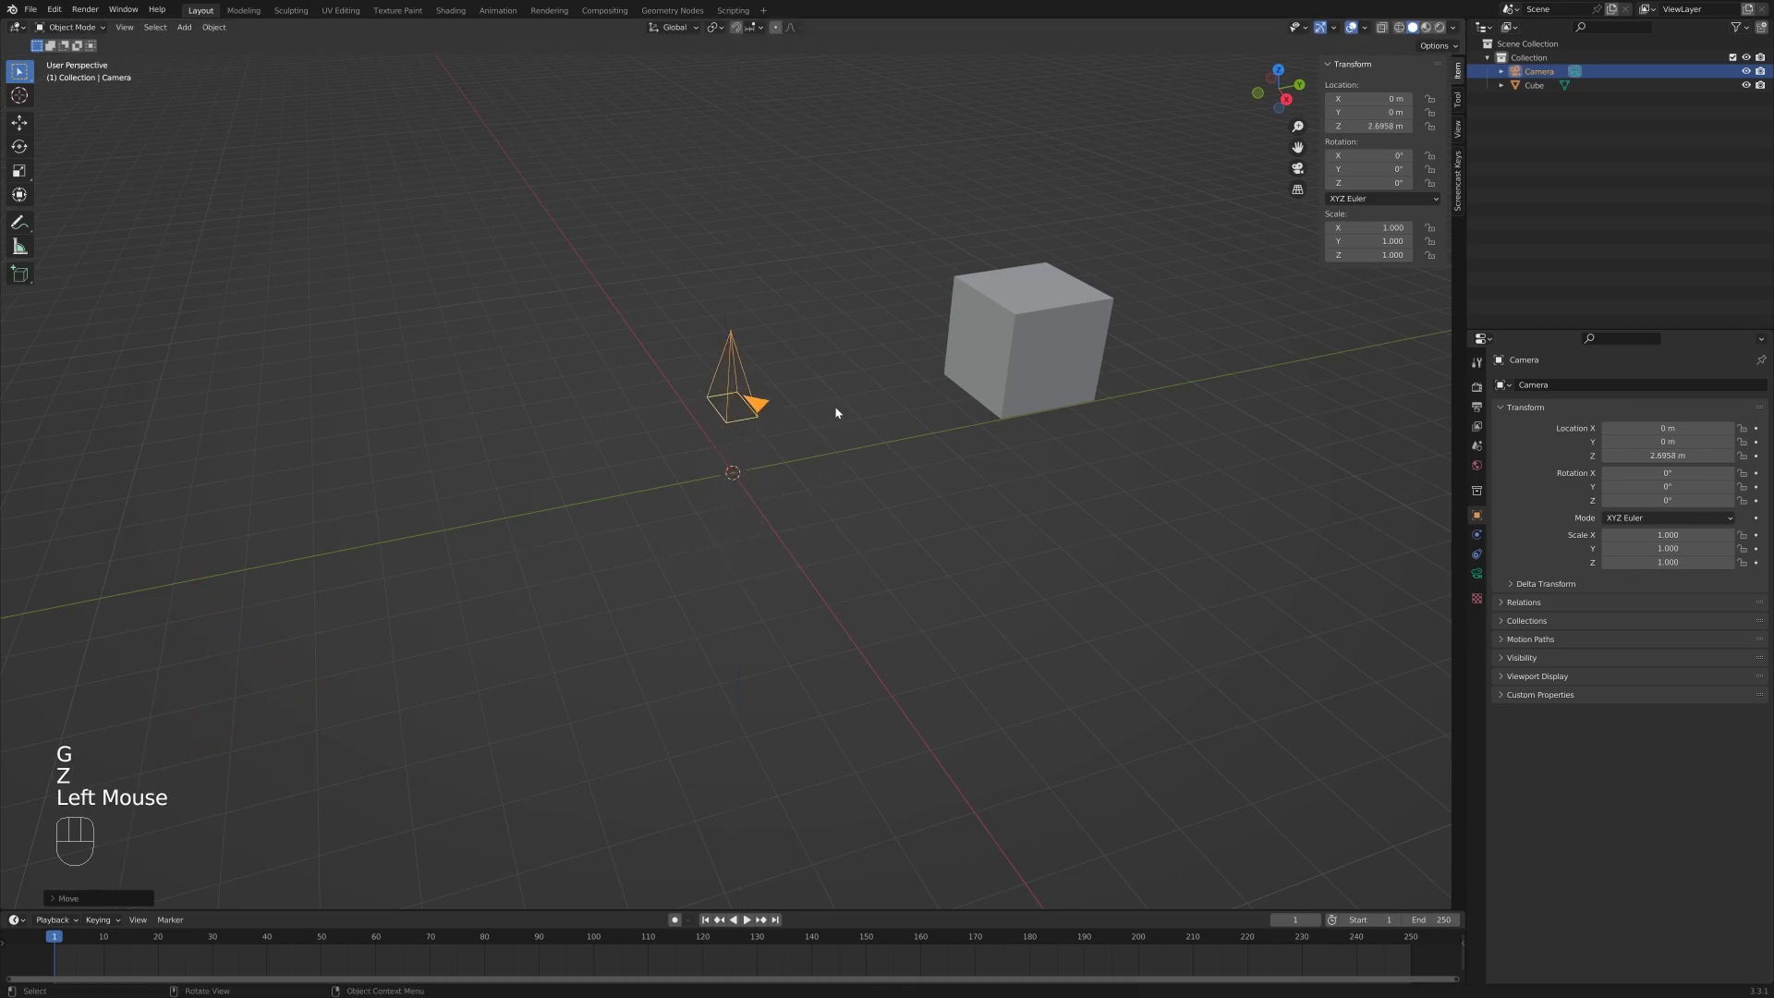
Set the render output resolution to 2048 px in both X and Y.
{"action": "left_click", "coordinate": [1477, 389]}
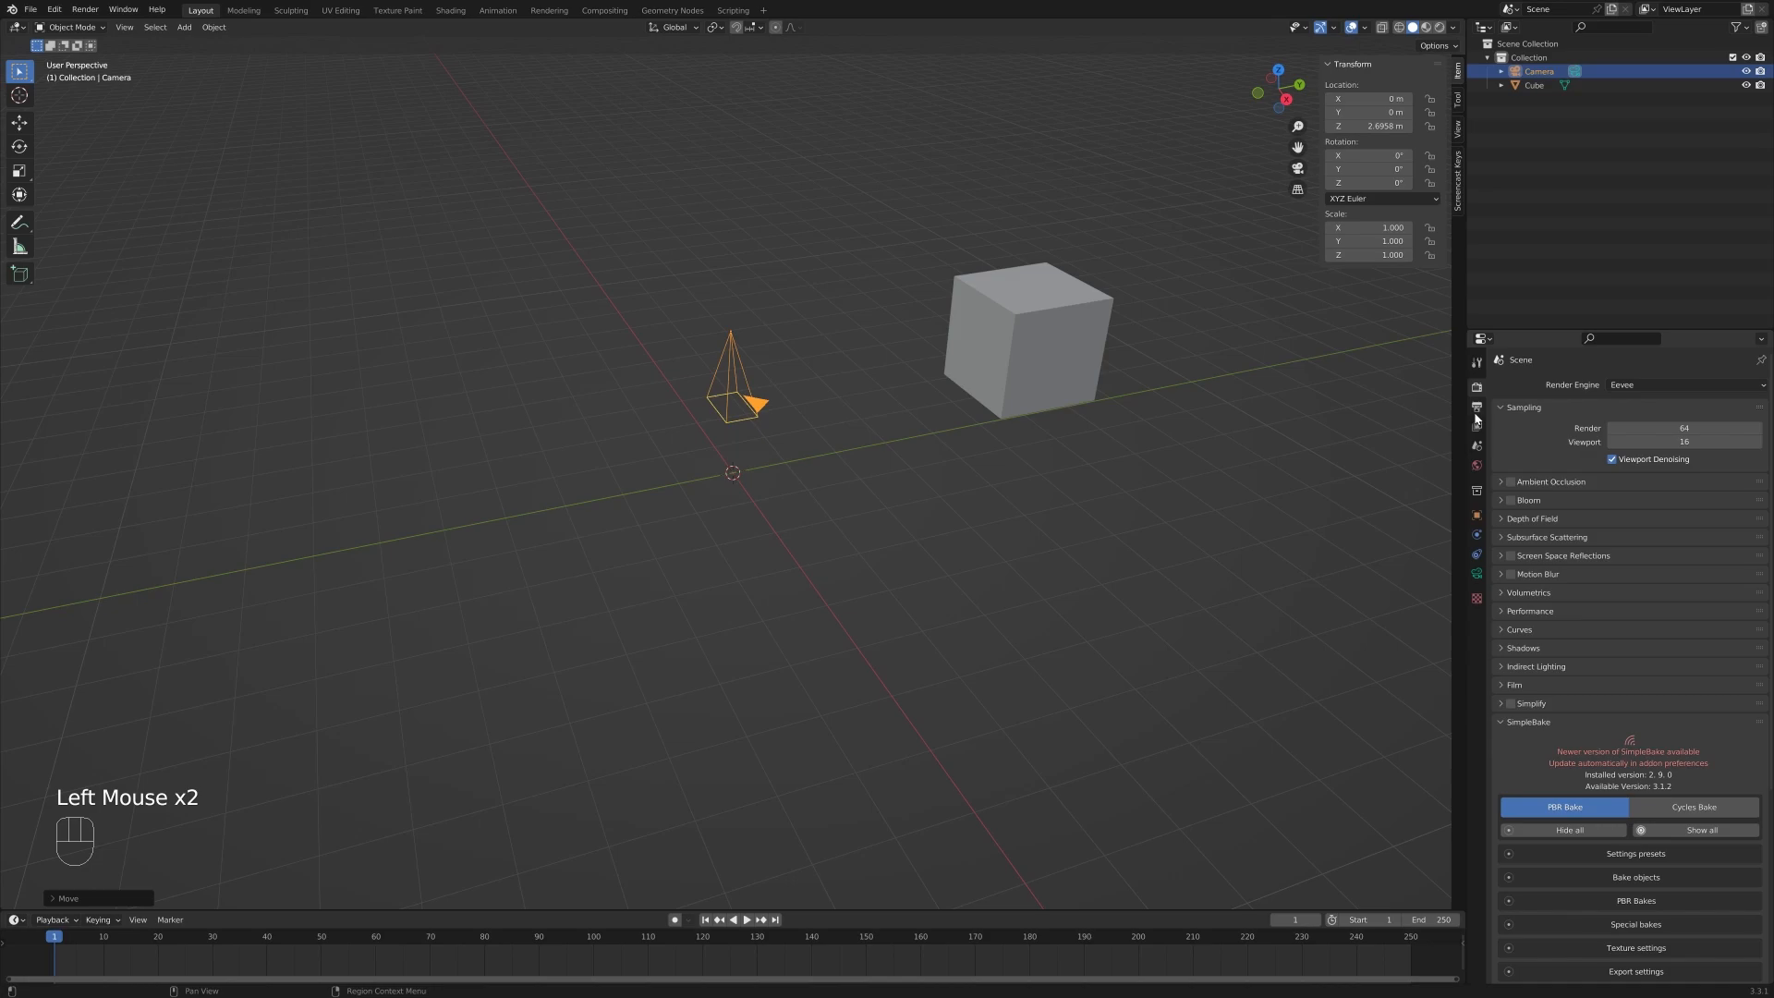
{"action": "left_click", "coordinate": [1476, 408]}
{"action": "left_click", "coordinate": [1683, 402]}
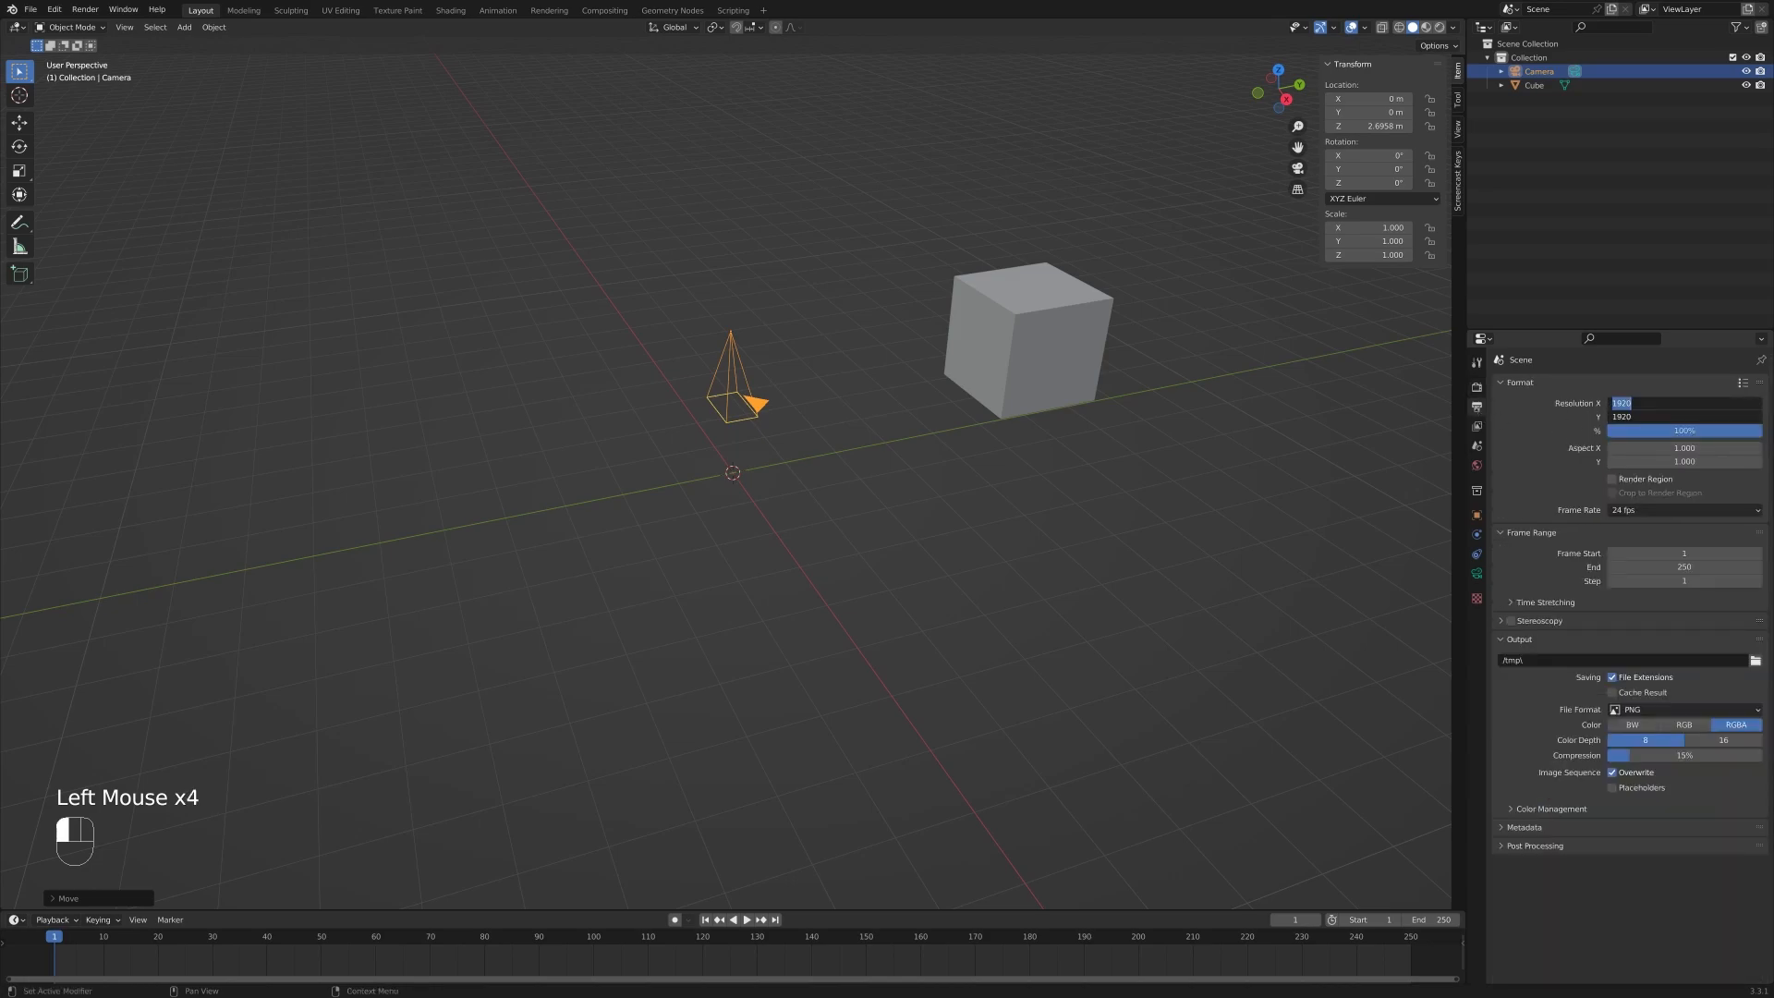
{"action": "type", "text": "2048"}
{"action": "key", "text": "Return"}
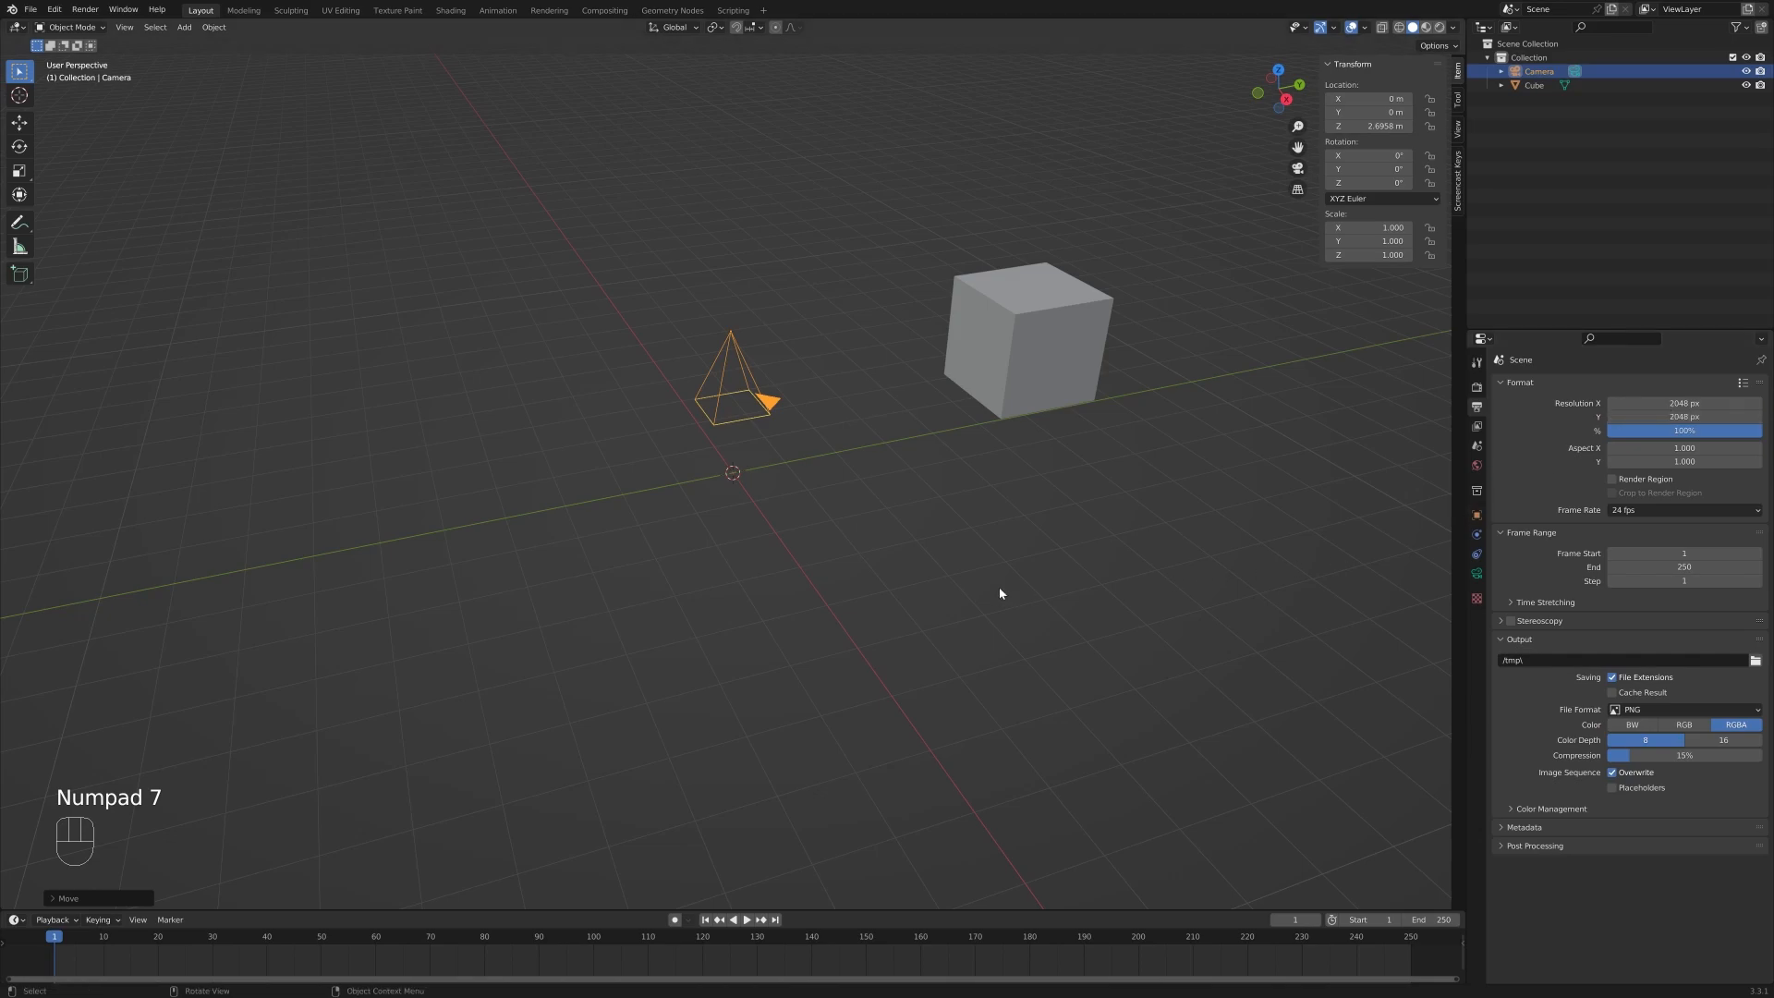
In top view, lay out the labels Normal, Delicate and Heavy around the arcs, plus a smaller Fabric Type label beside the shirt icon.
{"action": "left_click", "coordinate": [959, 592]}
{"action": "key", "text": "KP_7"}
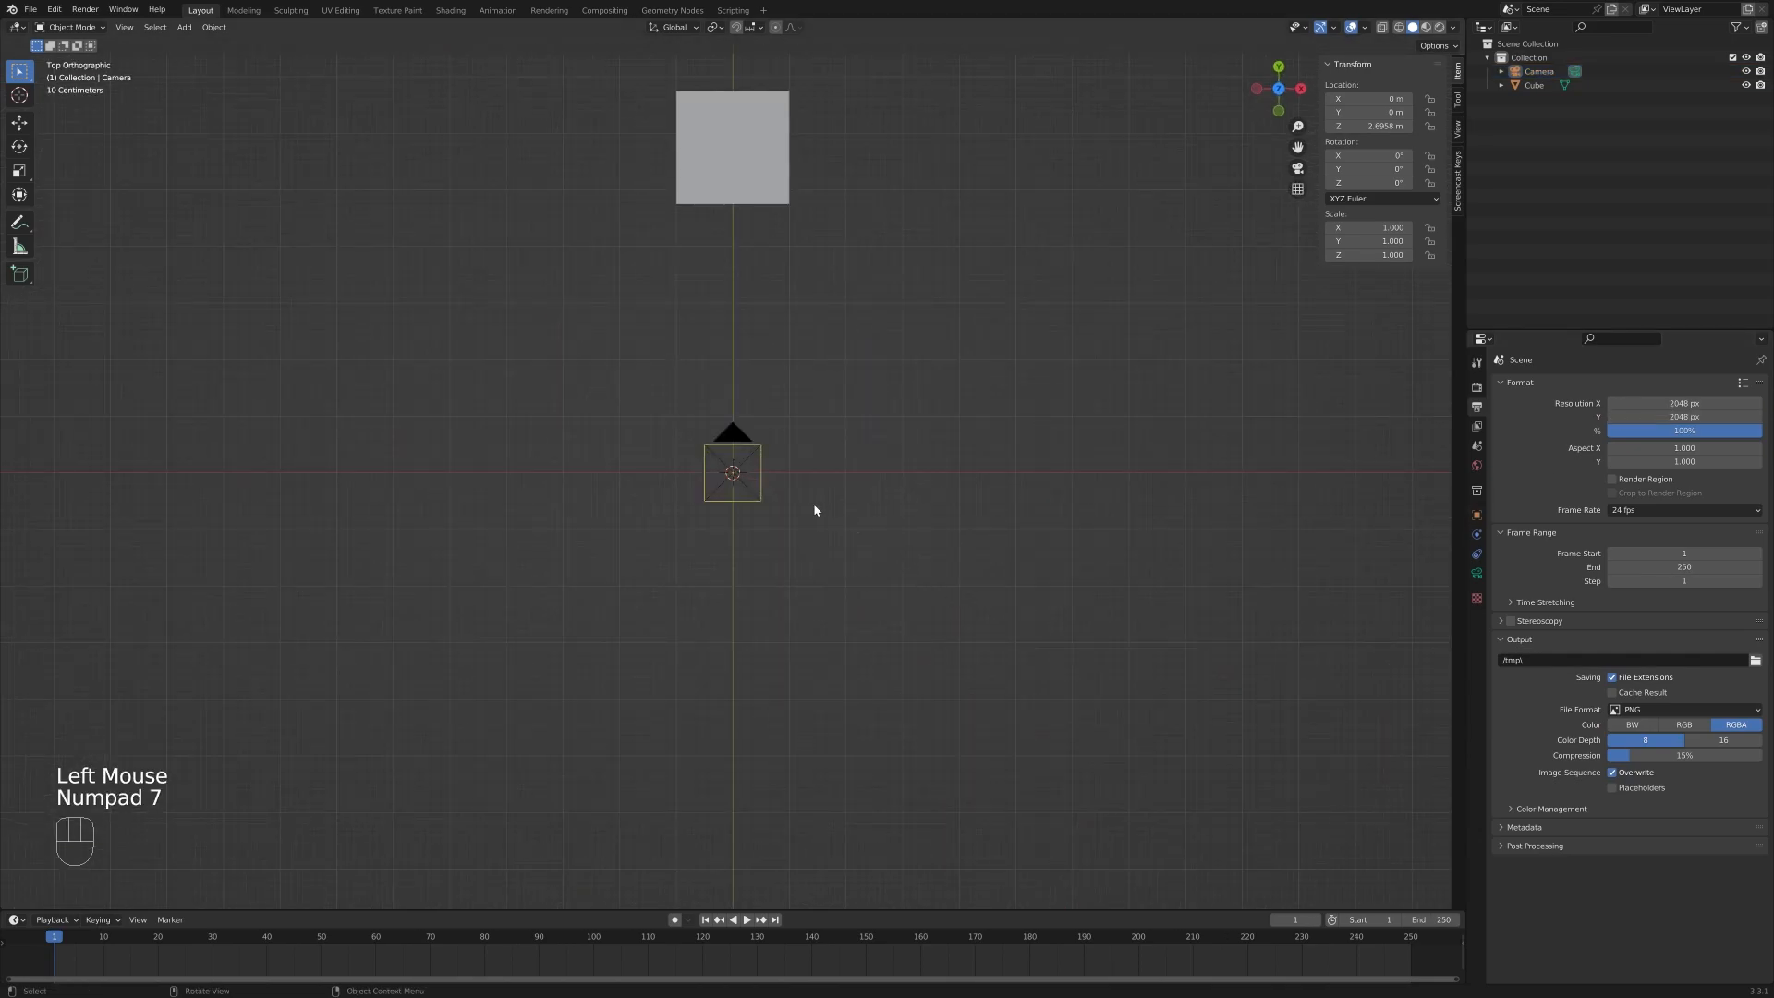
{"action": "scroll", "coordinate": [781, 497], "scroll_direction": "up", "scroll_amount": 11}
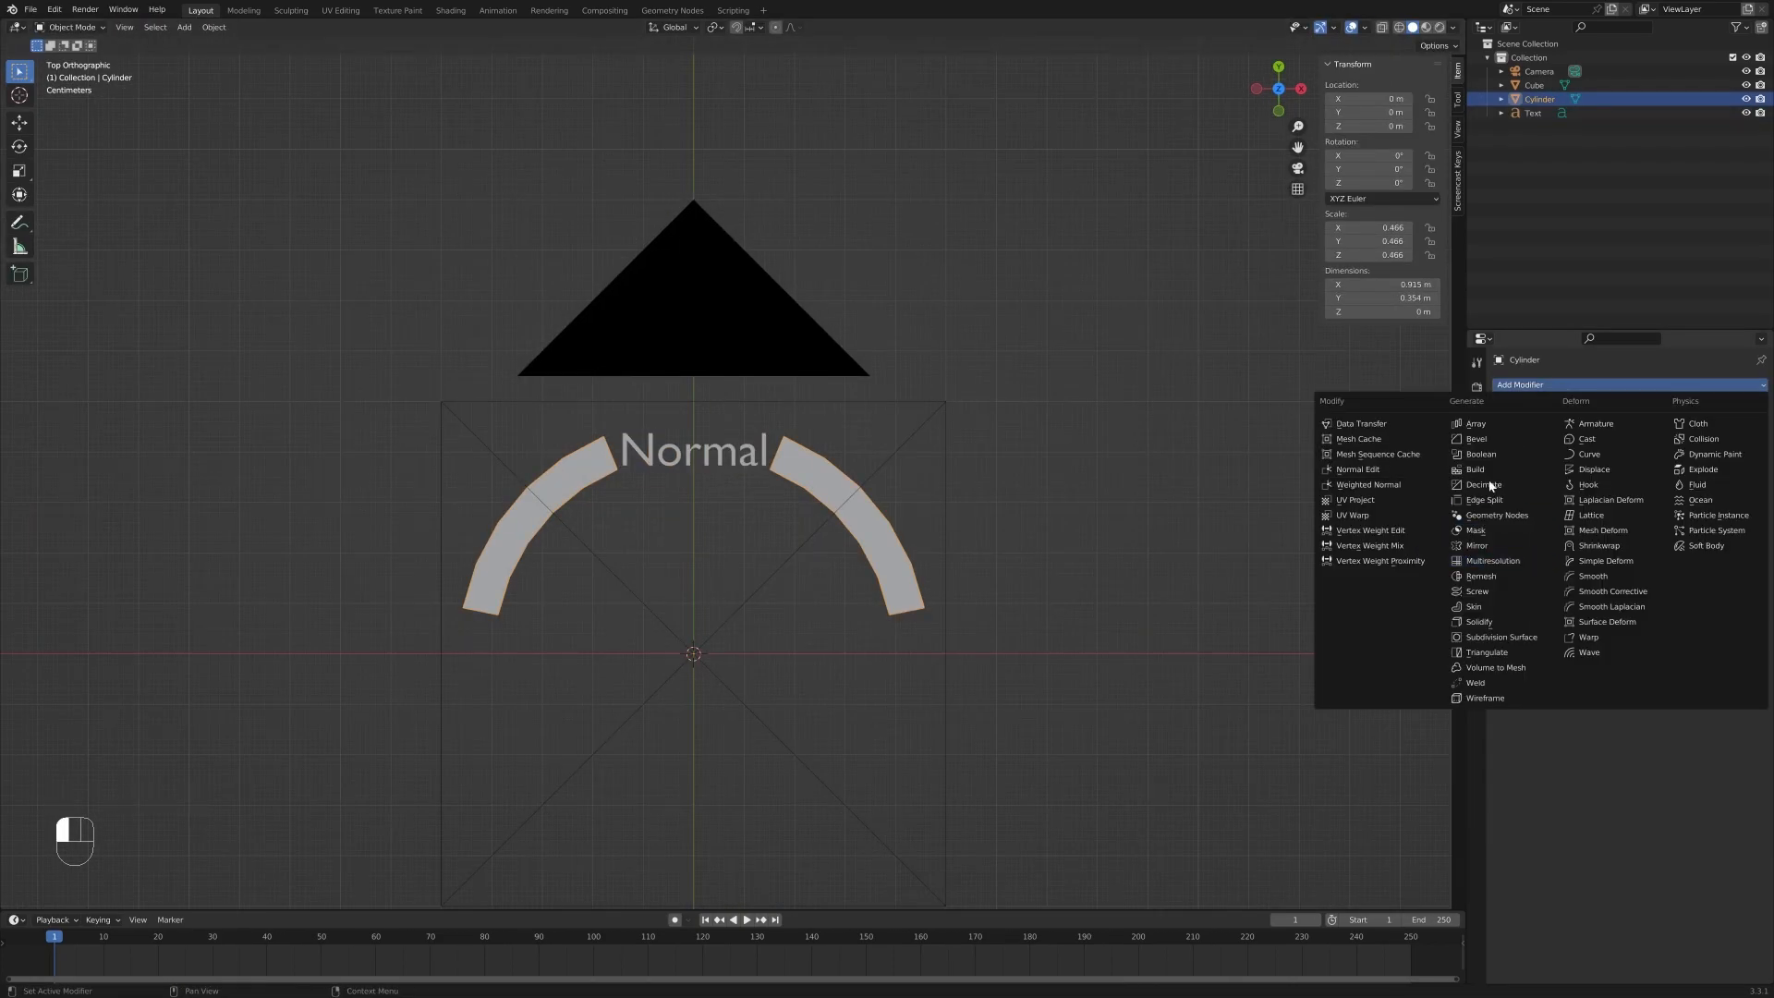
{"action": "key", "text": "shift+d"}
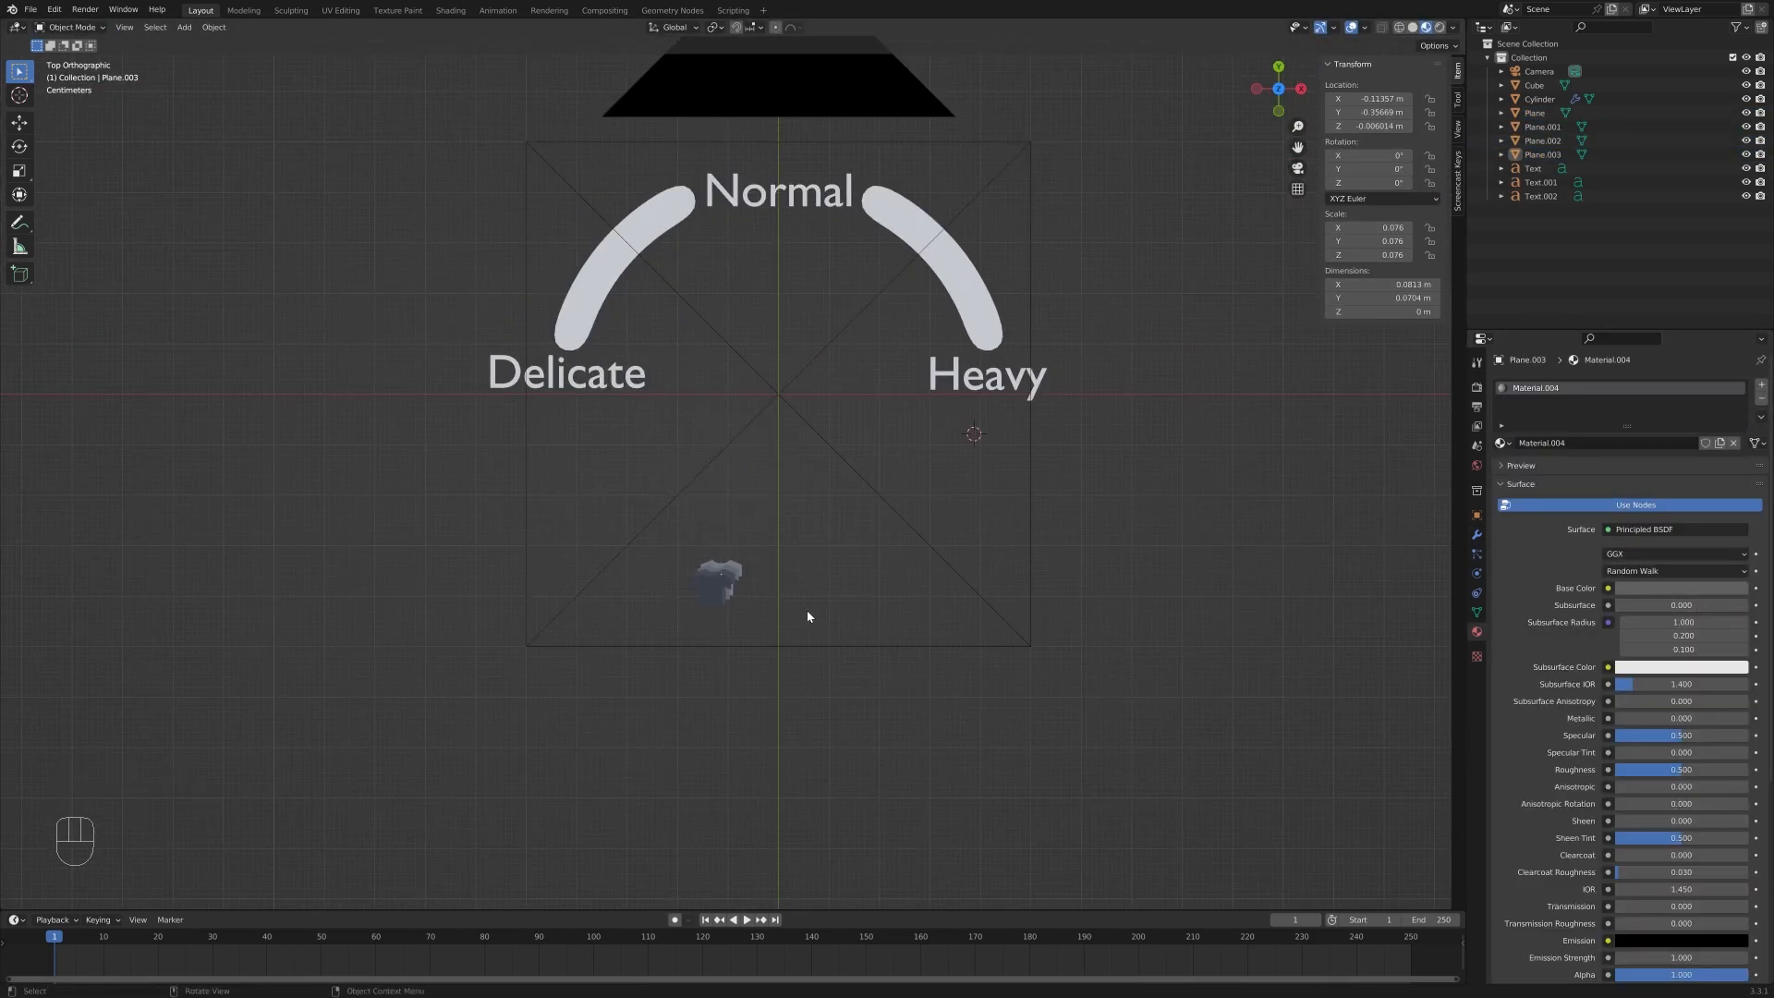
{"action": "left_click", "coordinate": [812, 614]}
{"action": "key", "text": "s"}
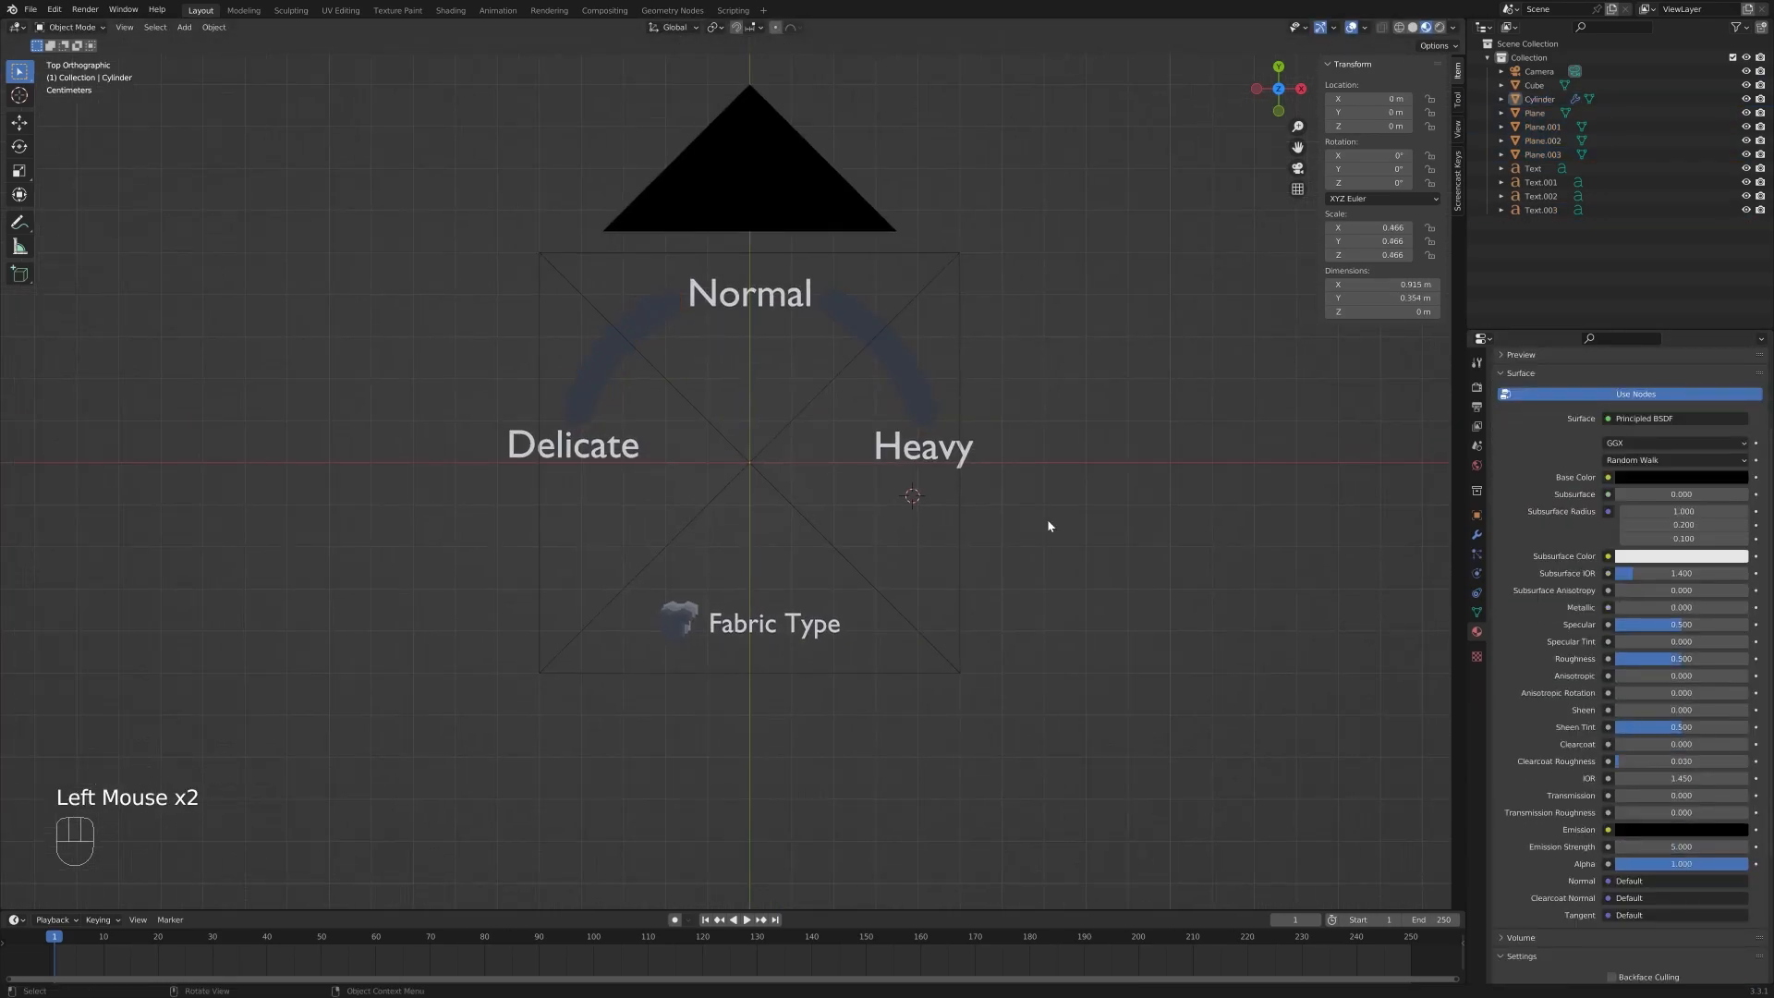
Link the arcs' black material to the text labels and move the selected dial elements along X.
{"action": "key", "text": "ctrl+l"}
{"action": "left_click_drag", "start_coordinate": [1062, 665], "coordinate": [368, 147]}
{"action": "key", "text": "g"}
{"action": "key", "text": "x"}
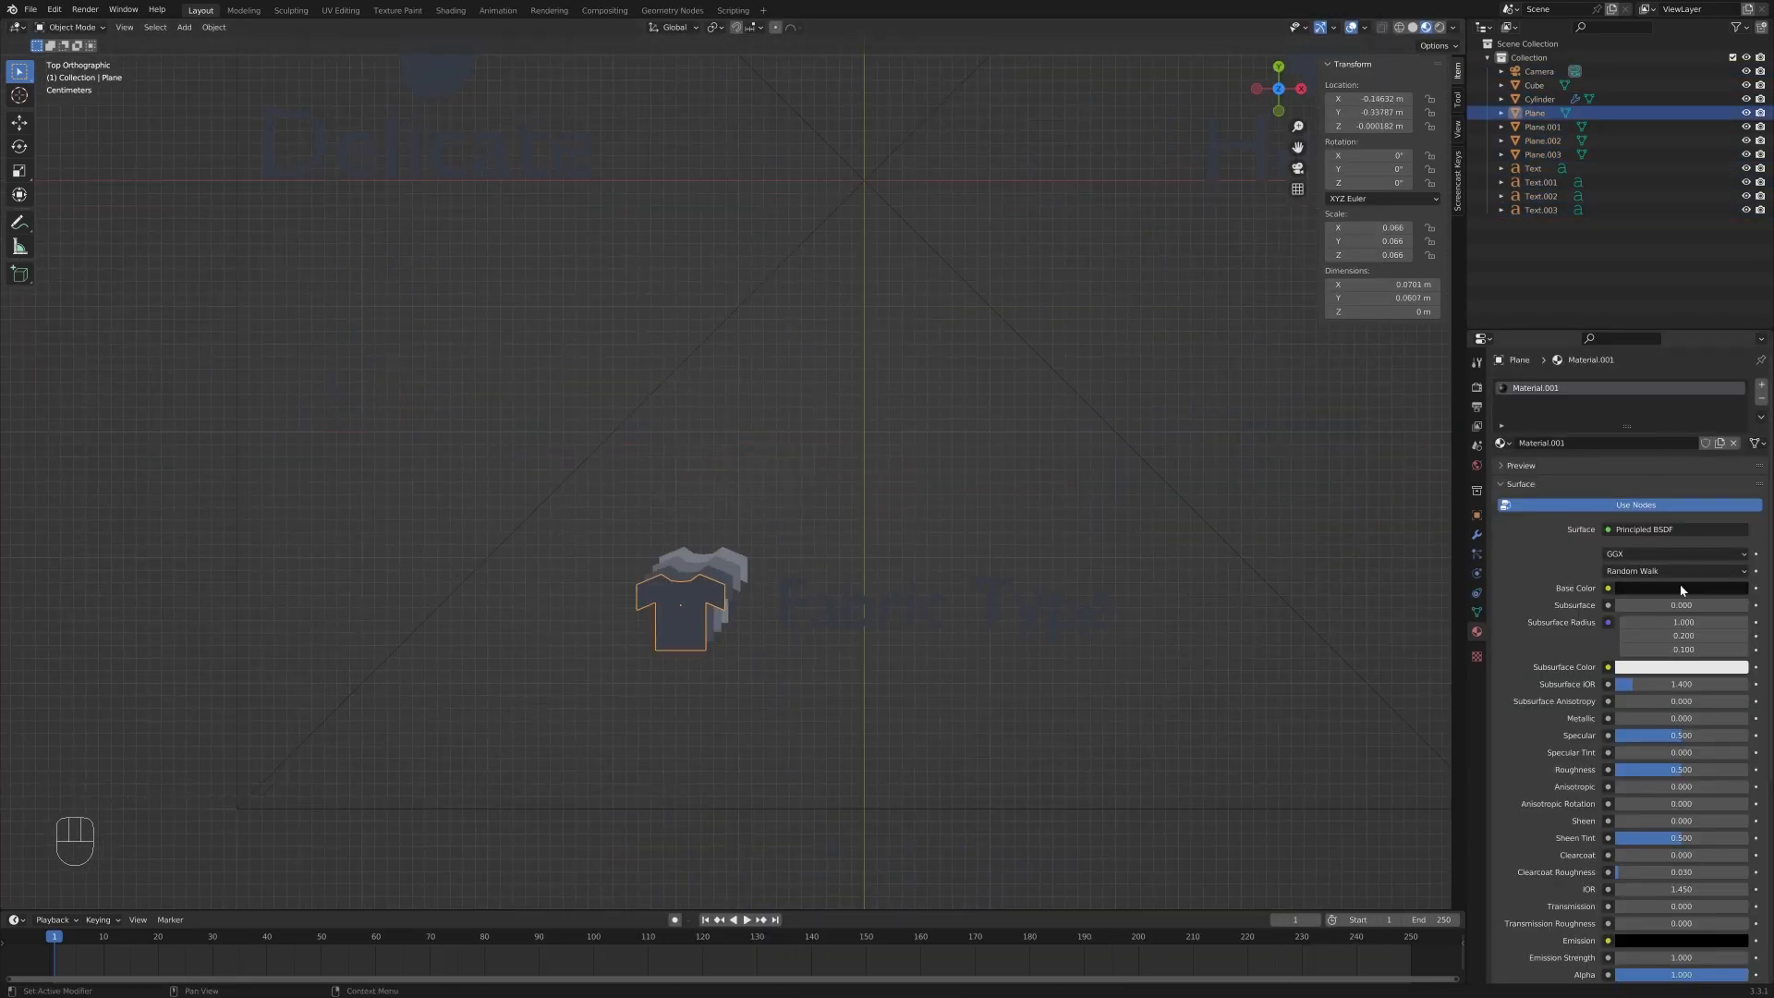
Assign graded grey emission colours to the stacked shirts, with hex 727272 on the second from the back, and B4B4B4 to the text.
{"action": "left_click", "coordinate": [1681, 587]}
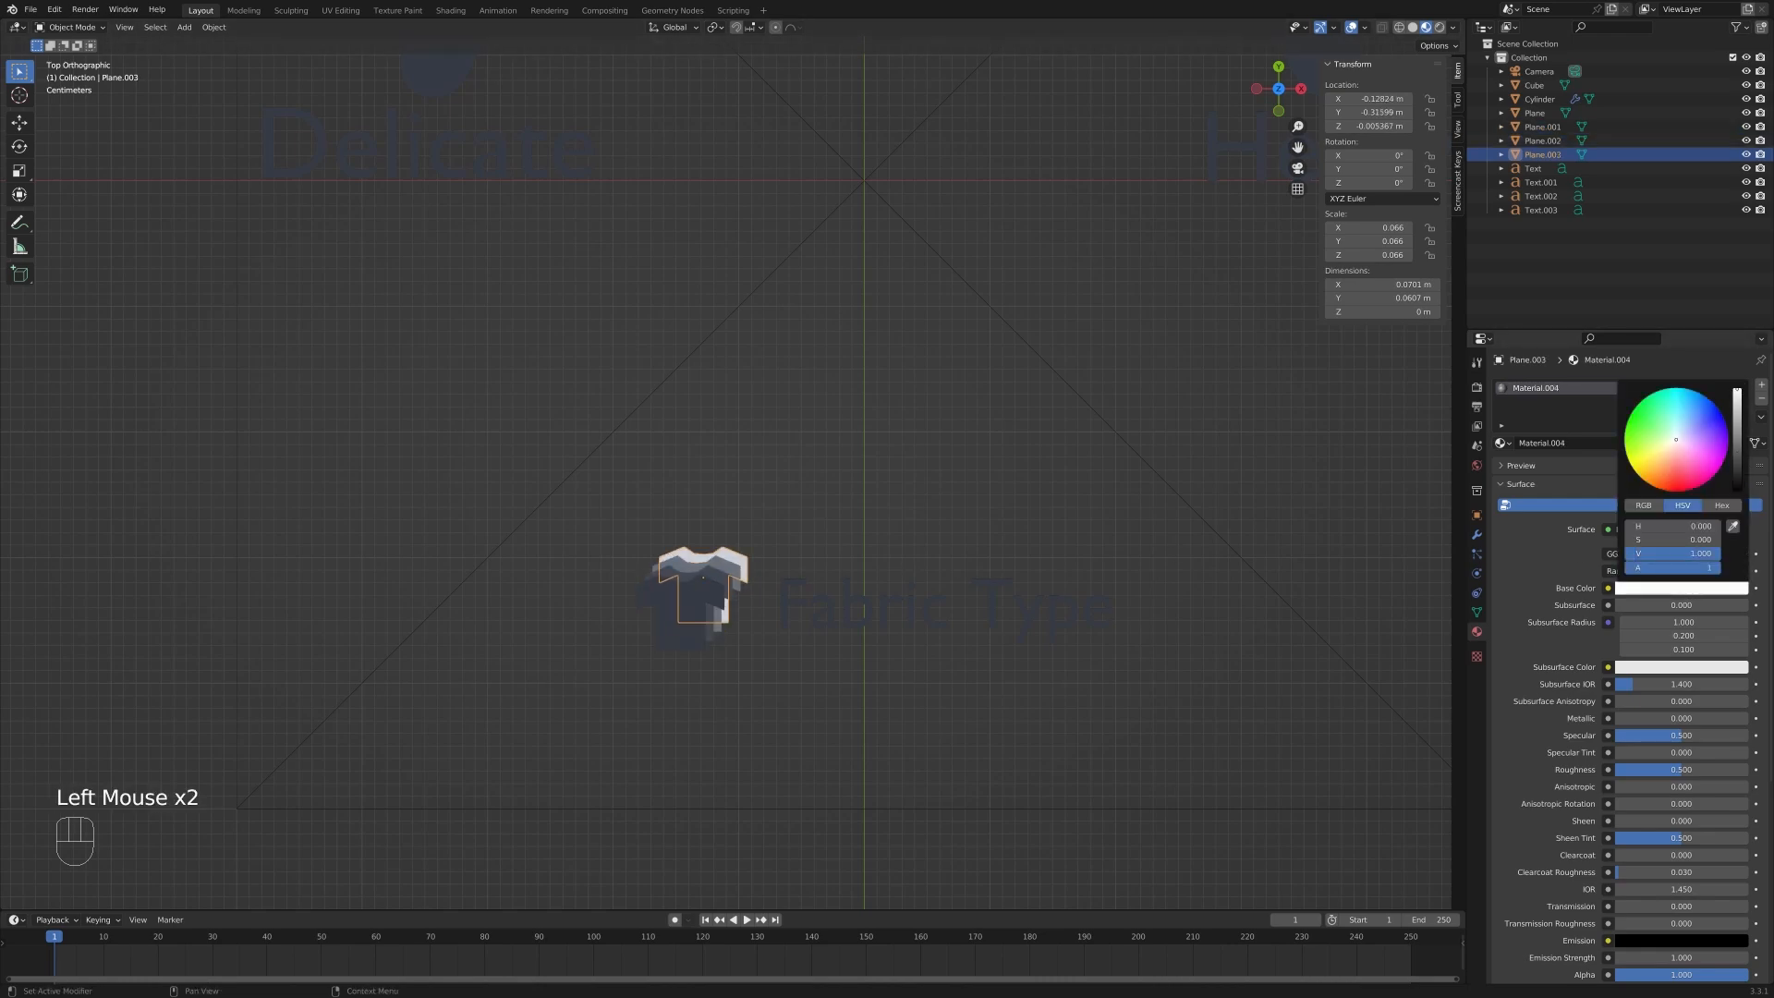
{"action": "left_click", "coordinate": [1663, 846]}
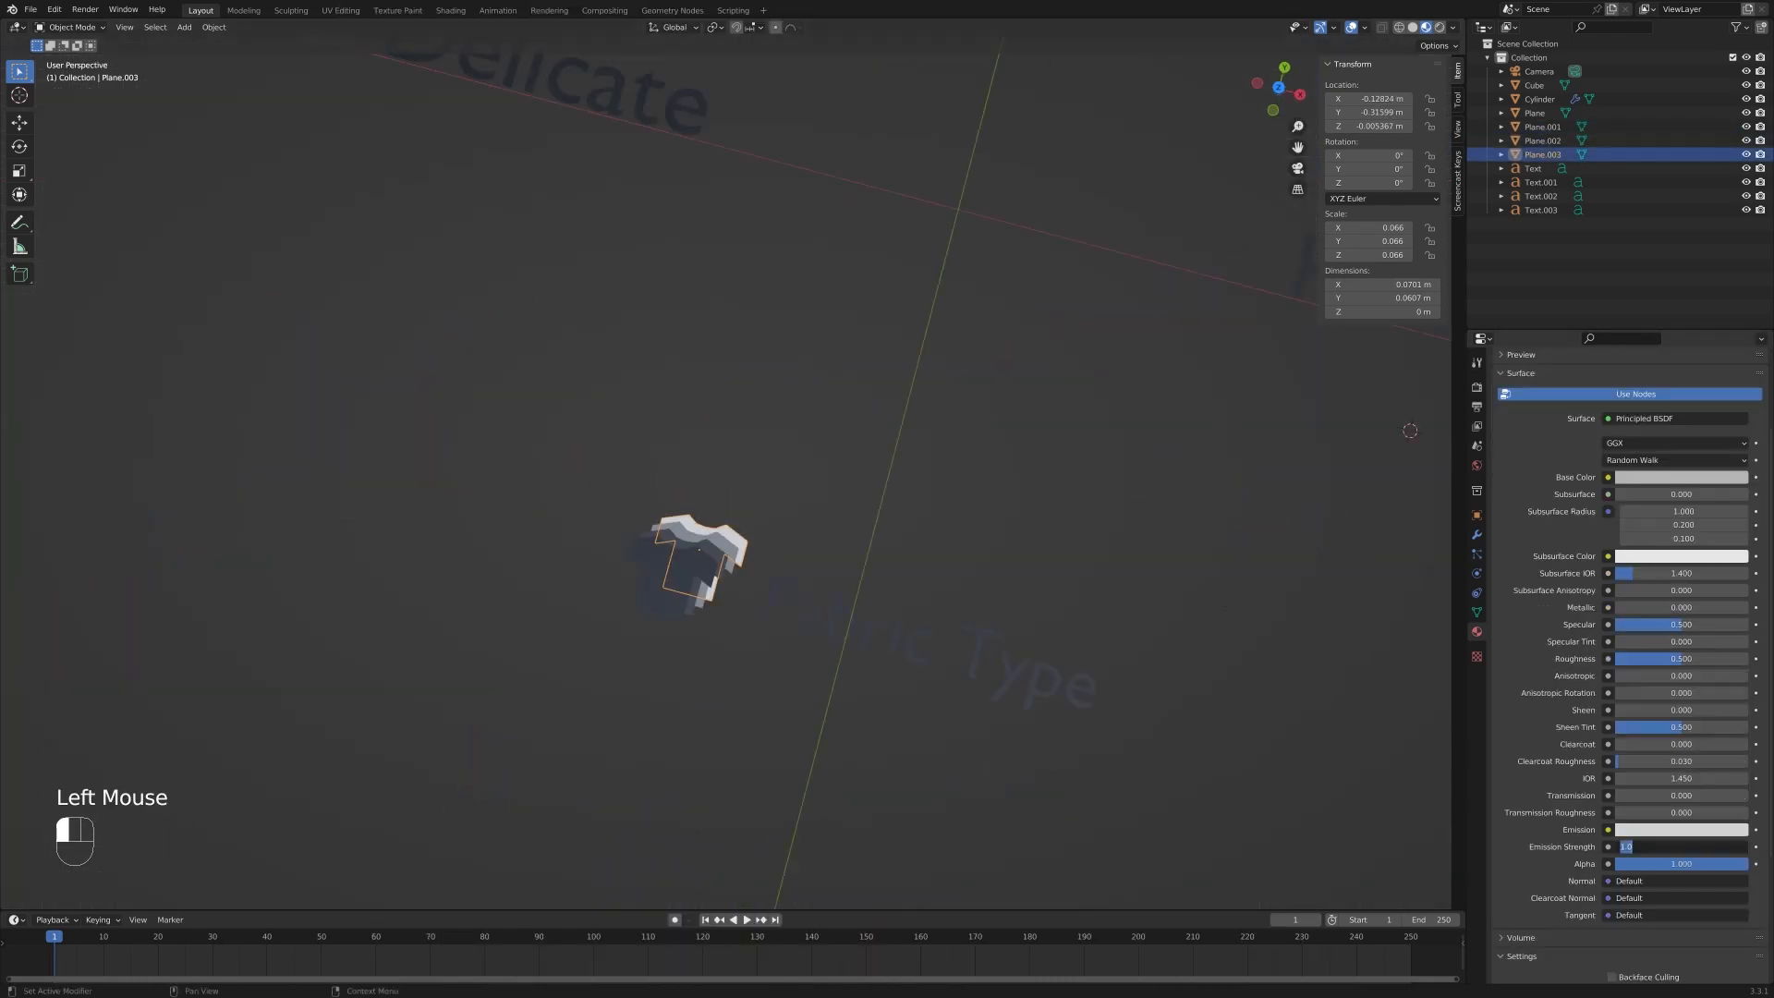
{"action": "left_click", "coordinate": [1681, 829]}
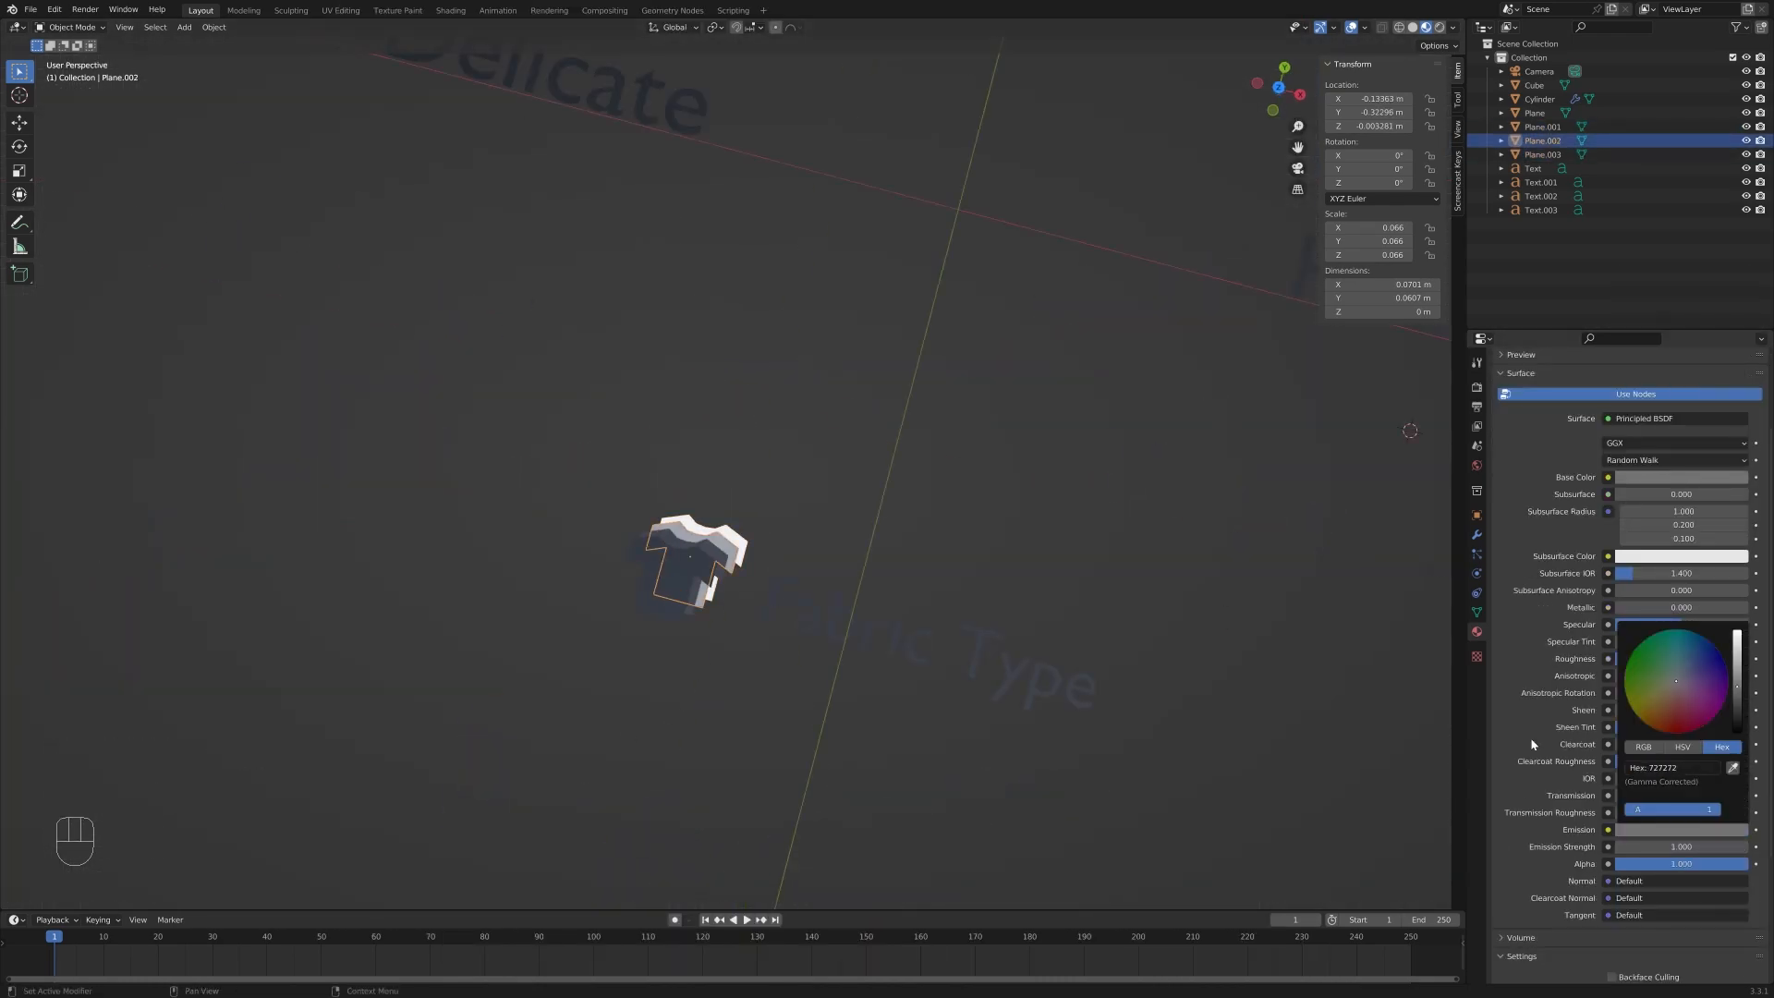
{"action": "left_click", "coordinate": [1675, 828]}
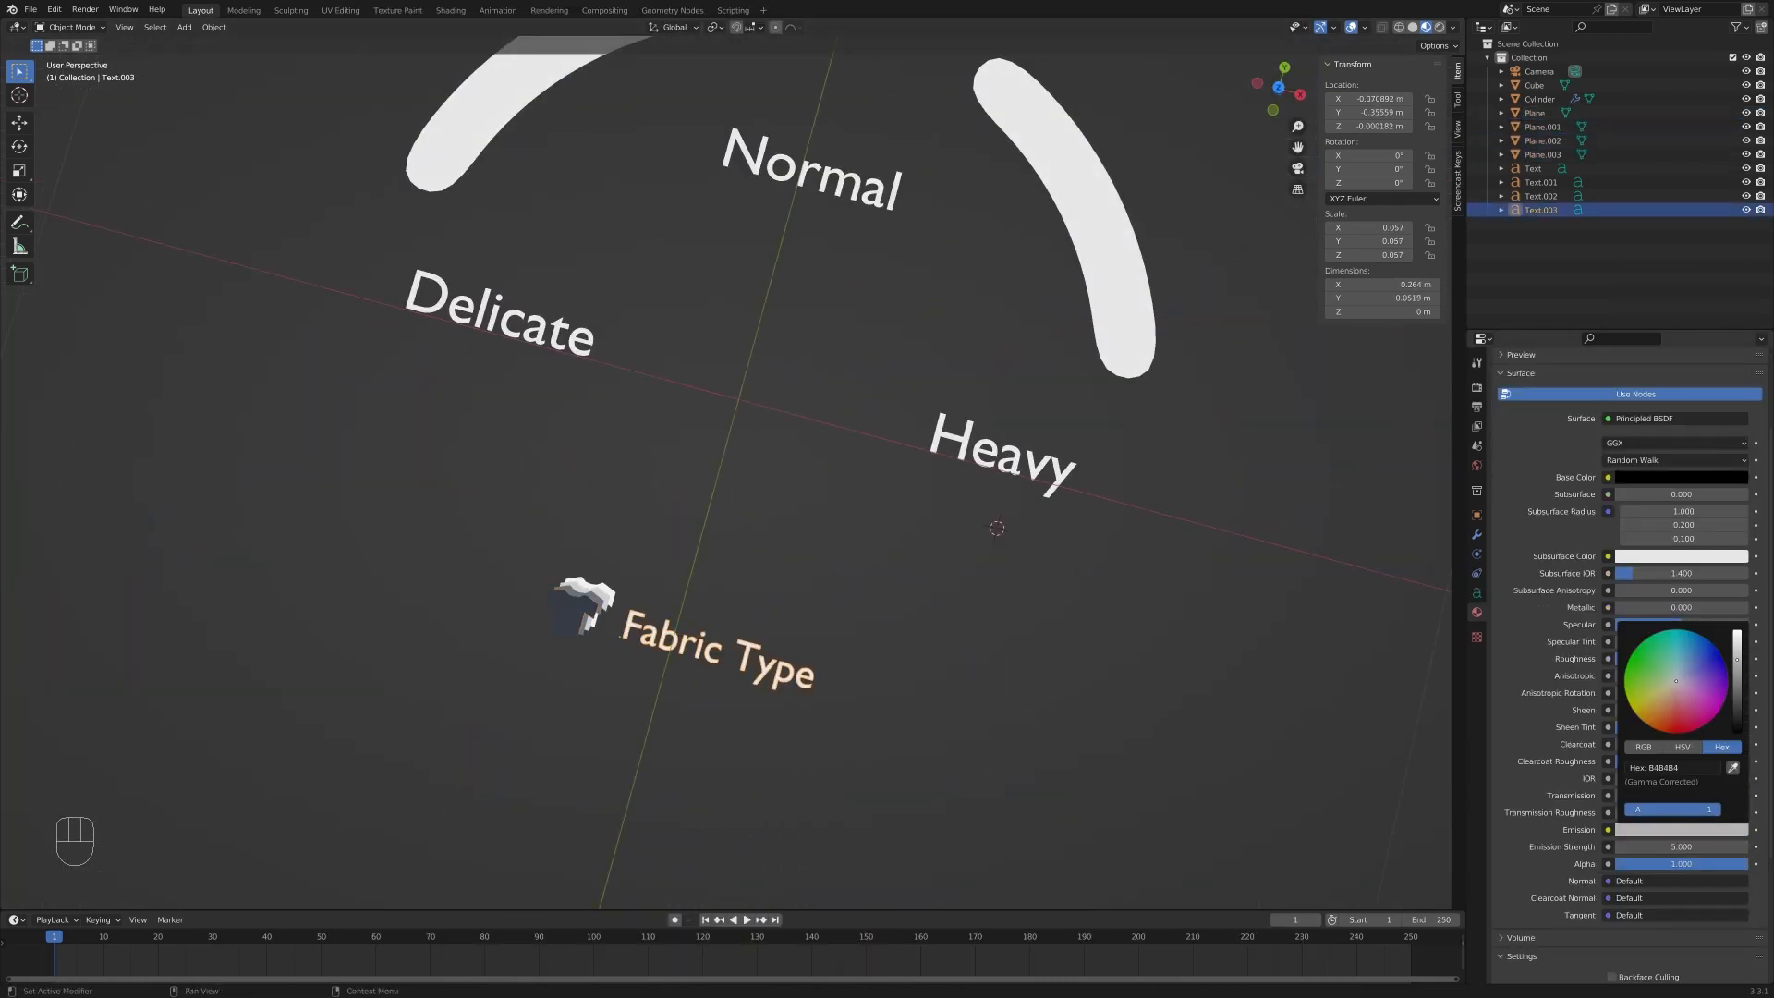
{"action": "left_click", "coordinate": [910, 644]}
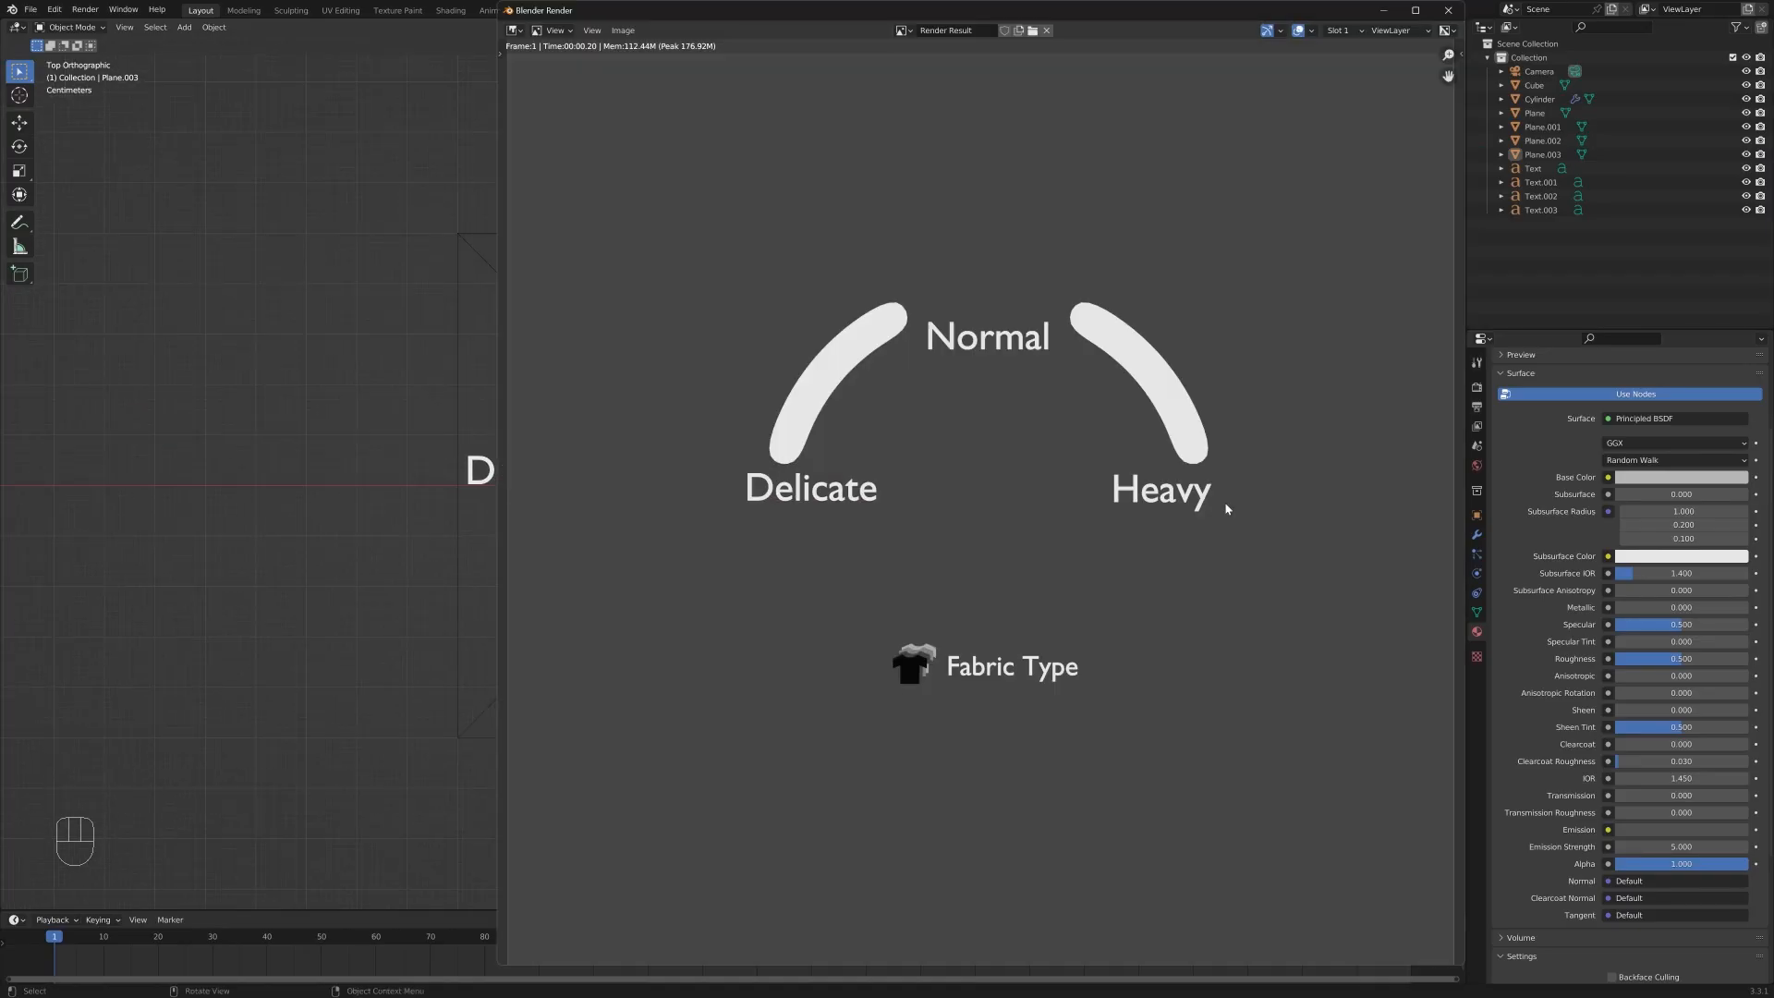
Reverse the shirts' shading through their emission and base colours, making the front shirt light and the rear one dark.
{"action": "left_click", "coordinate": [773, 613]}
{"action": "left_click", "coordinate": [1682, 830]}
{"action": "left_click", "coordinate": [1681, 477]}
{"action": "left_click", "coordinate": [785, 592]}
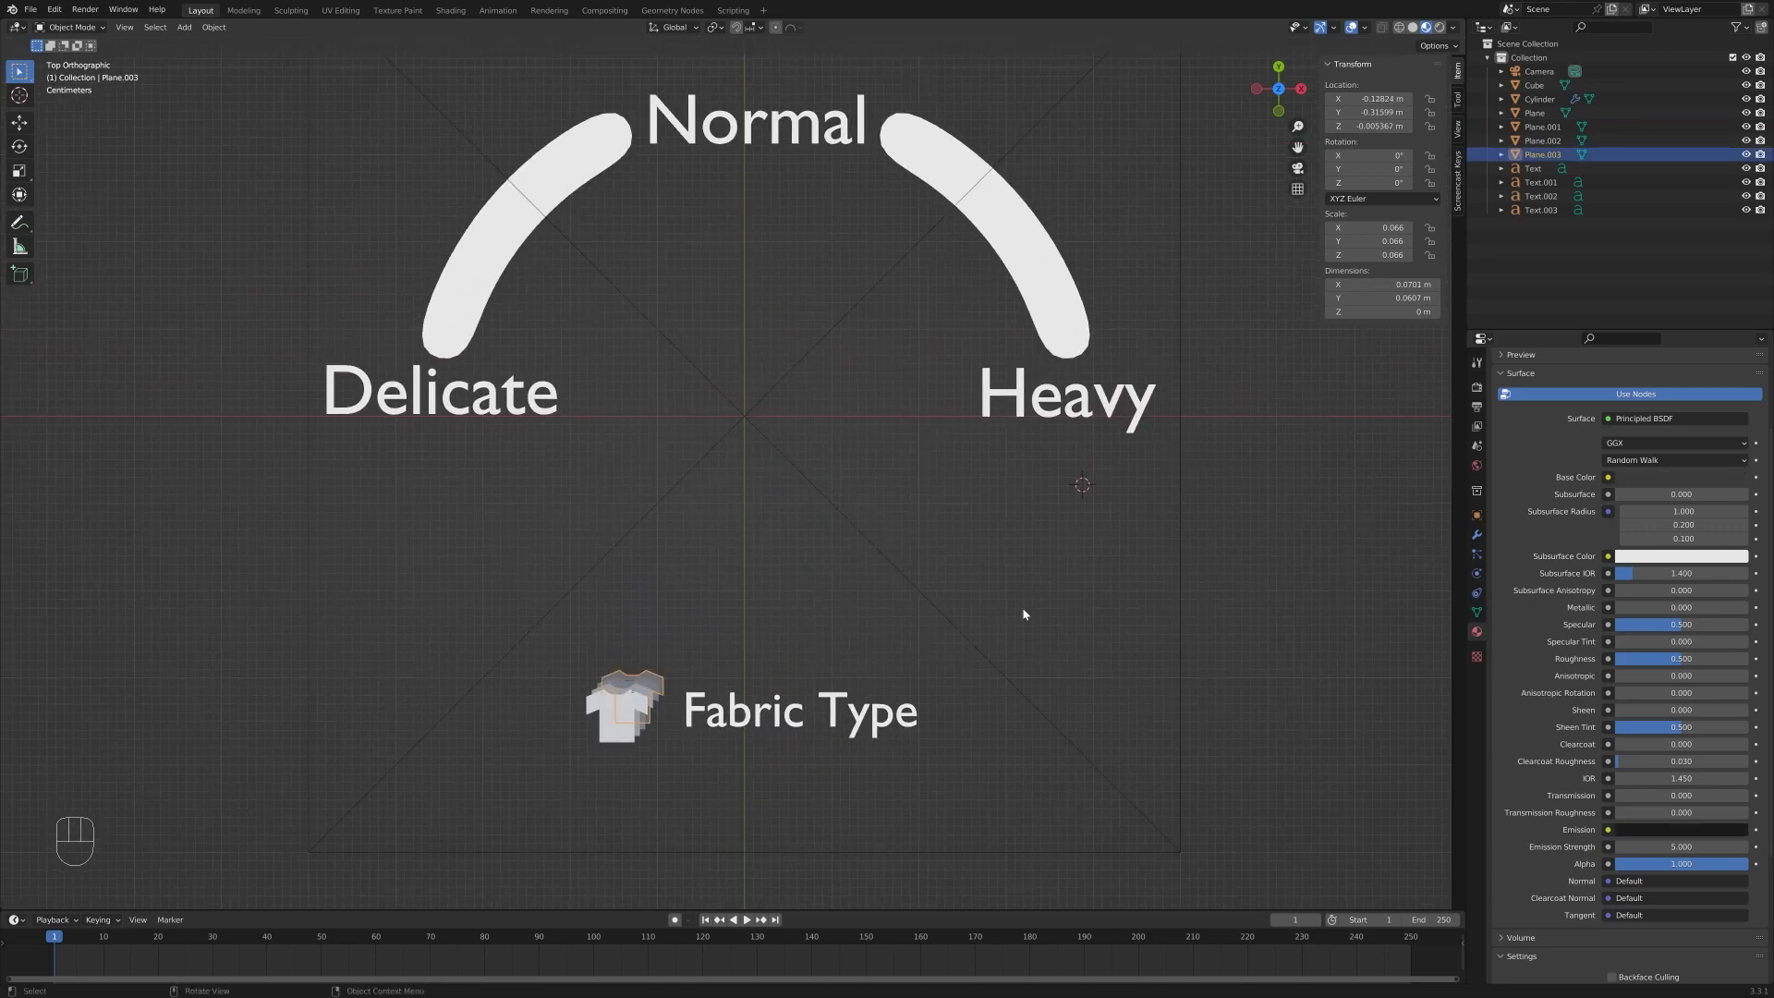
Render the image and inspect the shirt icon and labels up close.
{"action": "key", "text": "F12"}
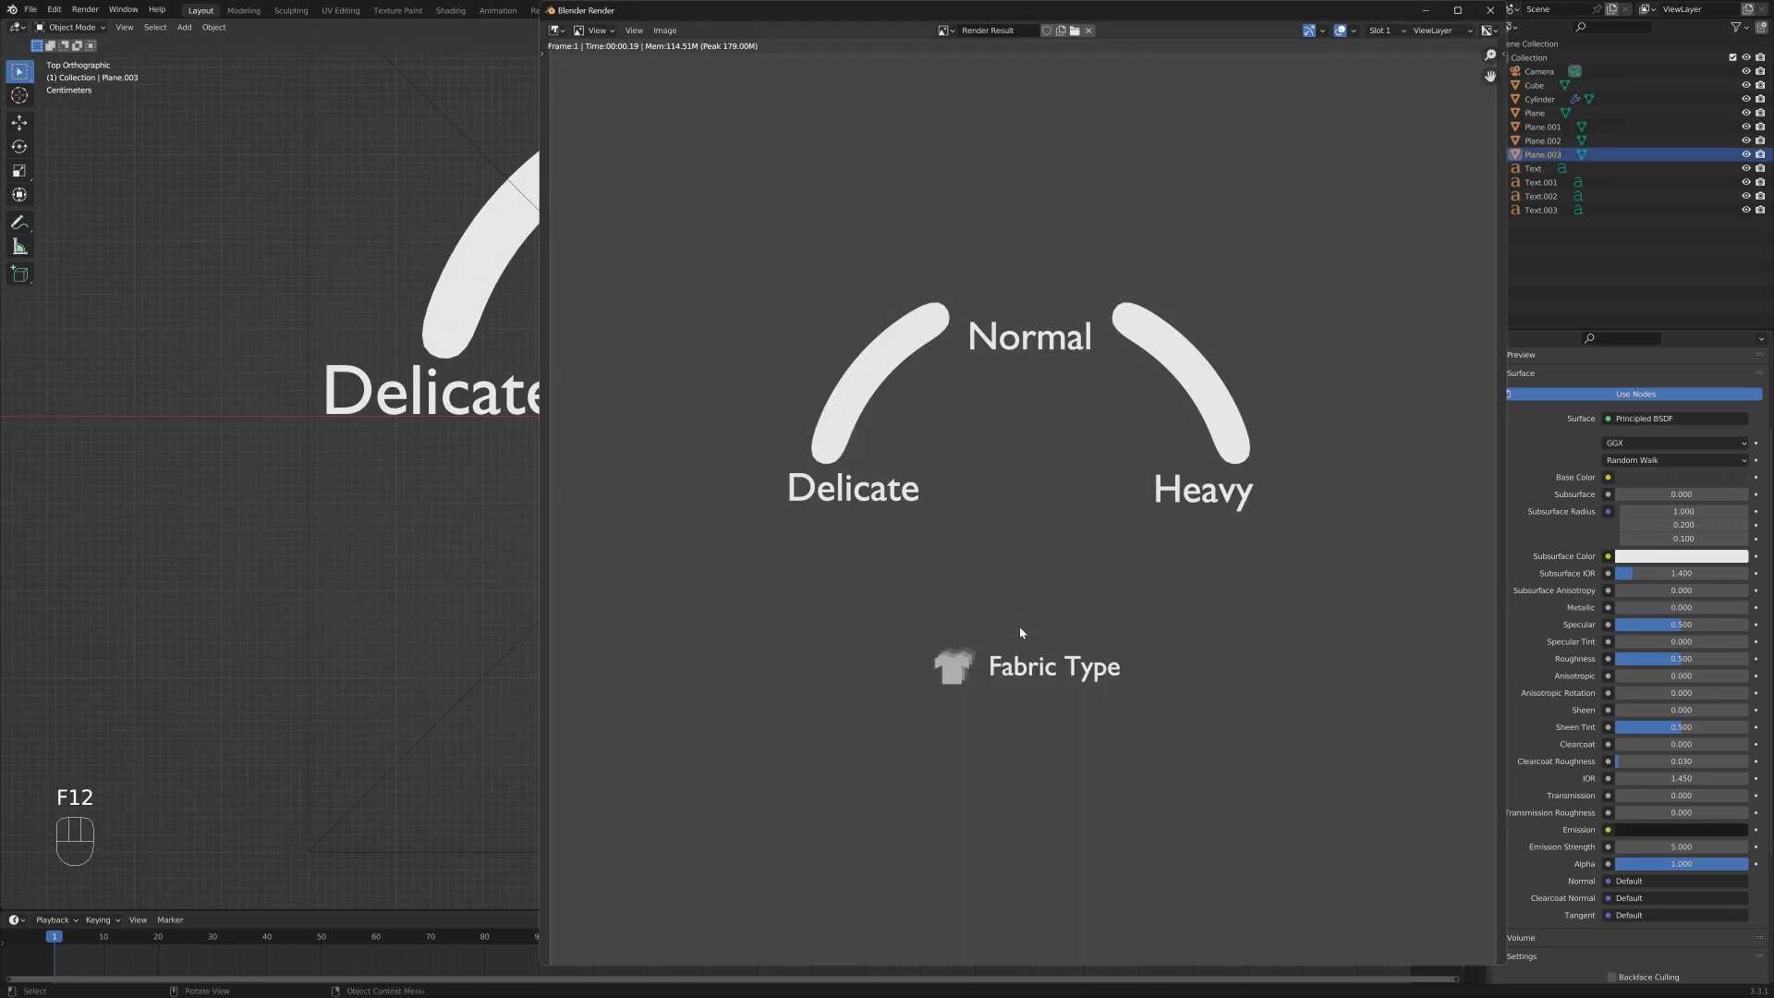
{"action": "scroll", "coordinate": [969, 671], "scroll_direction": "up", "scroll_amount": 2}
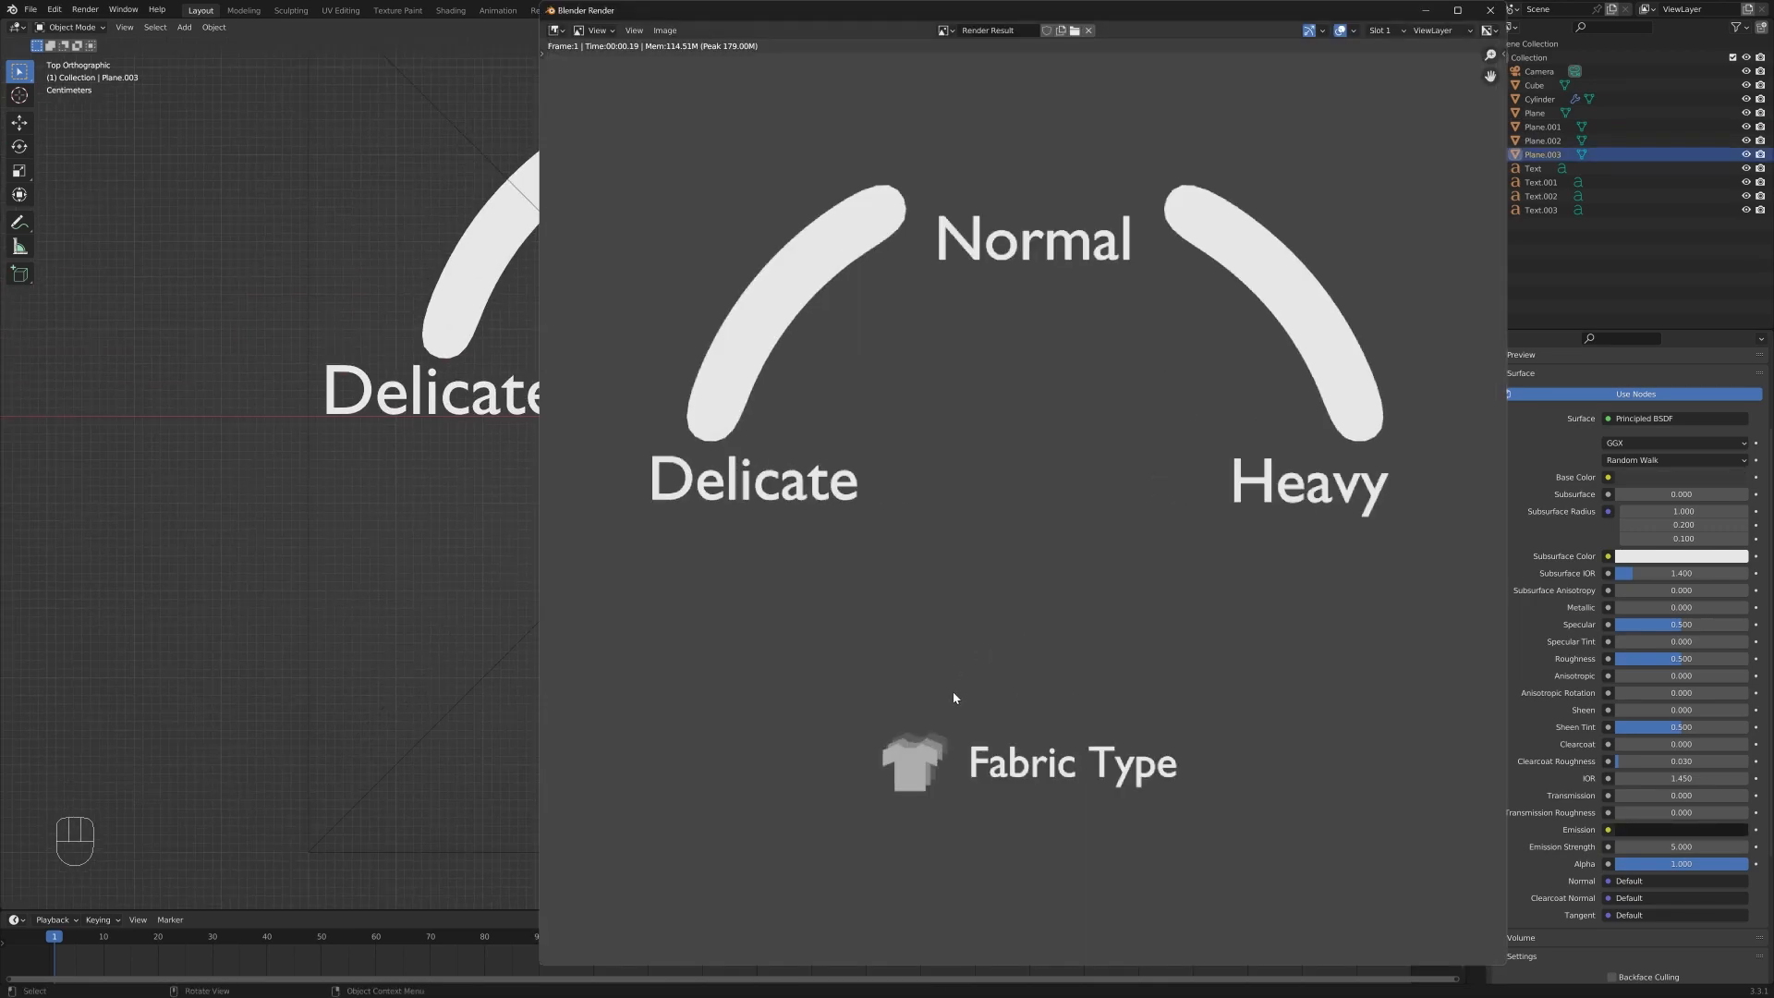
{"action": "scroll", "coordinate": [953, 694], "scroll_direction": "down", "scroll_amount": 2}
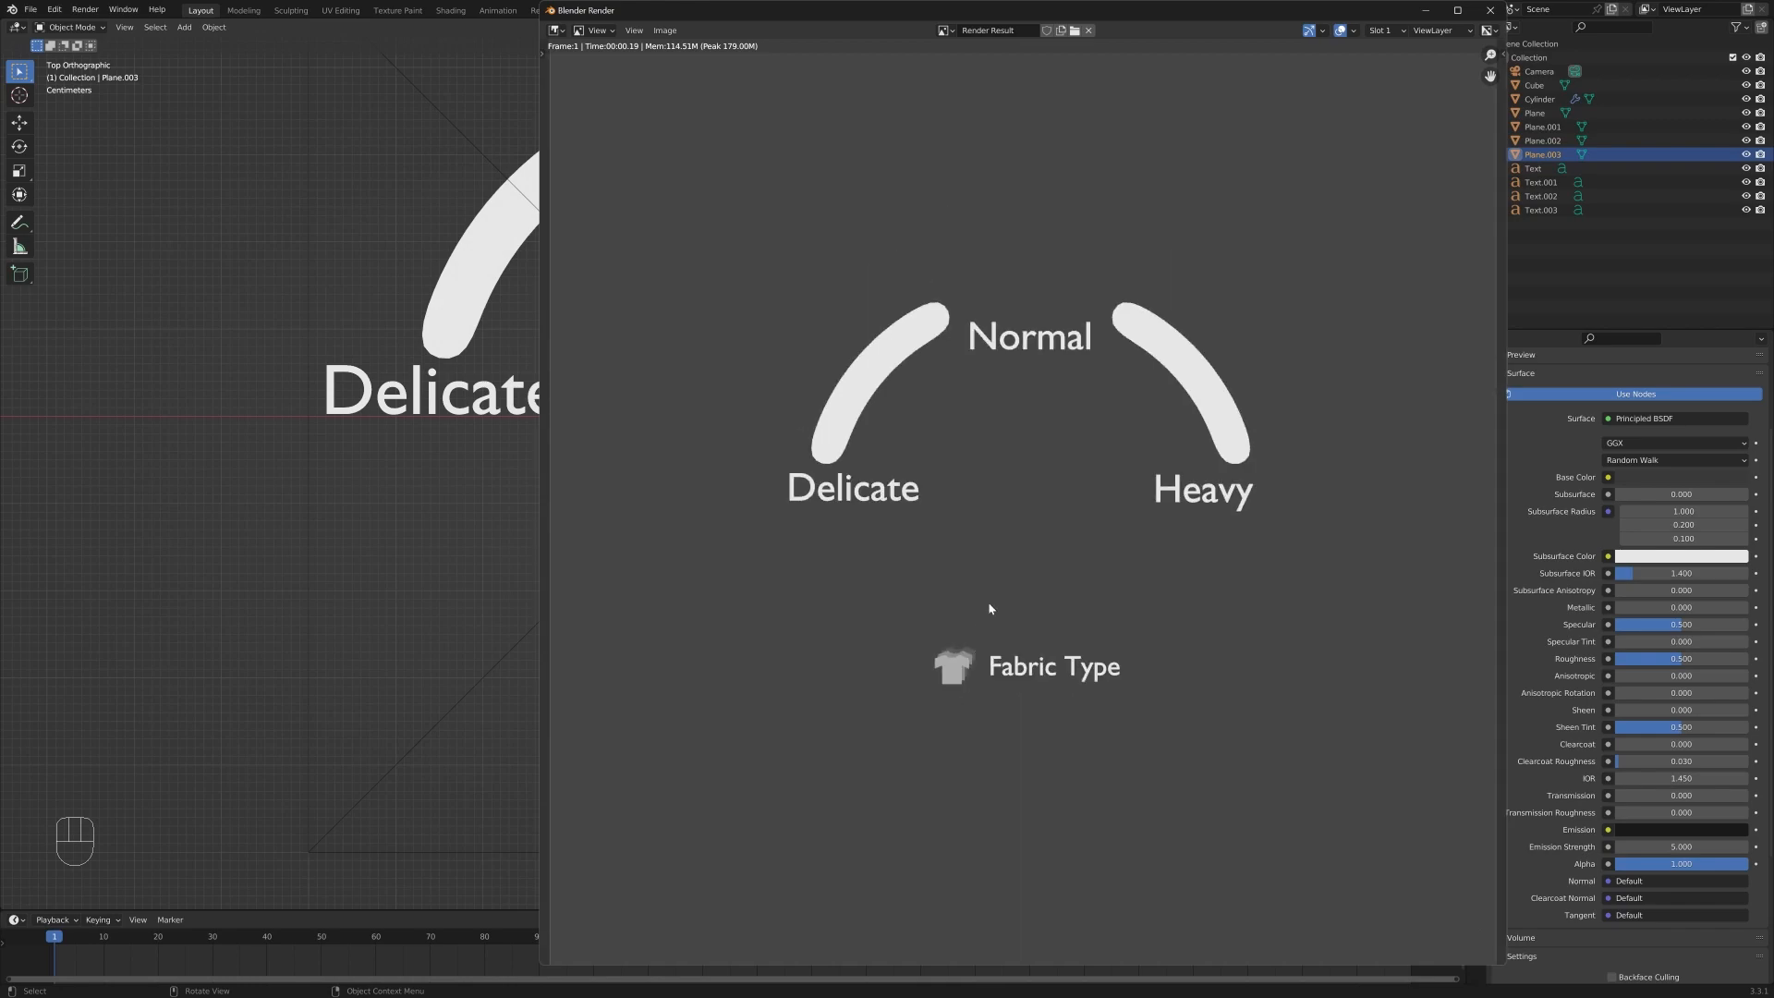
{"action": "left_click", "coordinate": [1496, 12]}
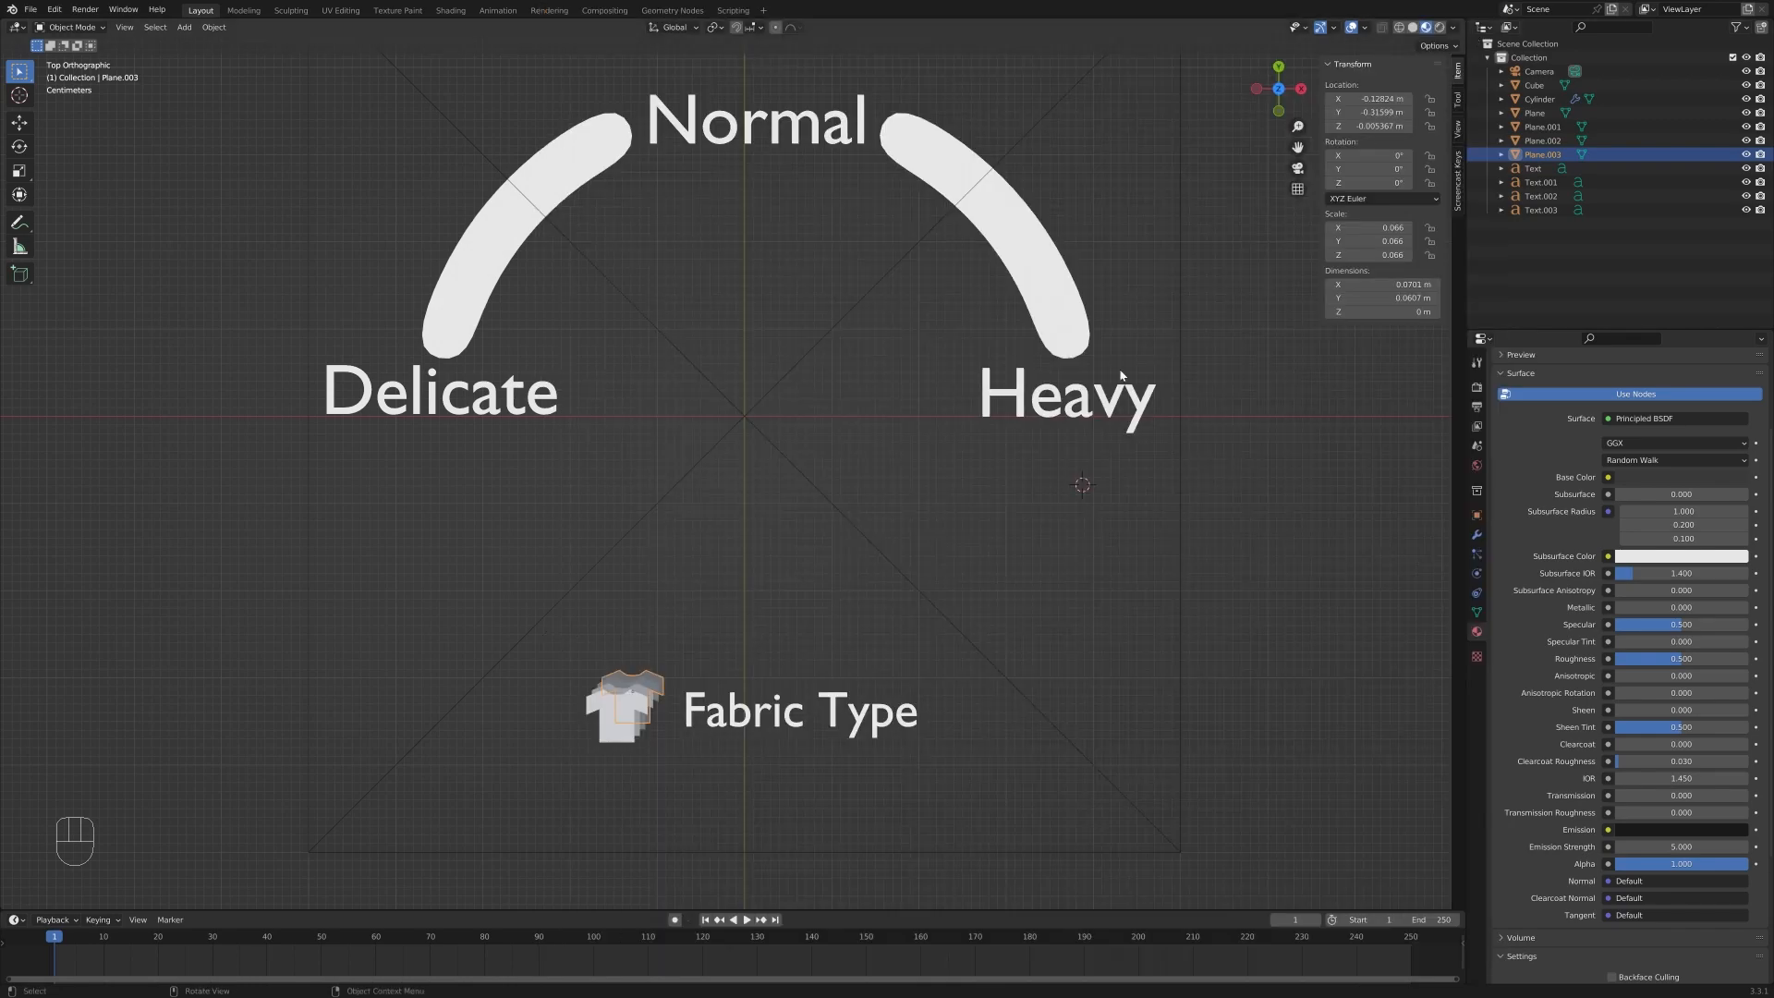
Delete the rearmost shirt of the icon and render the image again.
{"action": "key", "text": "x"}
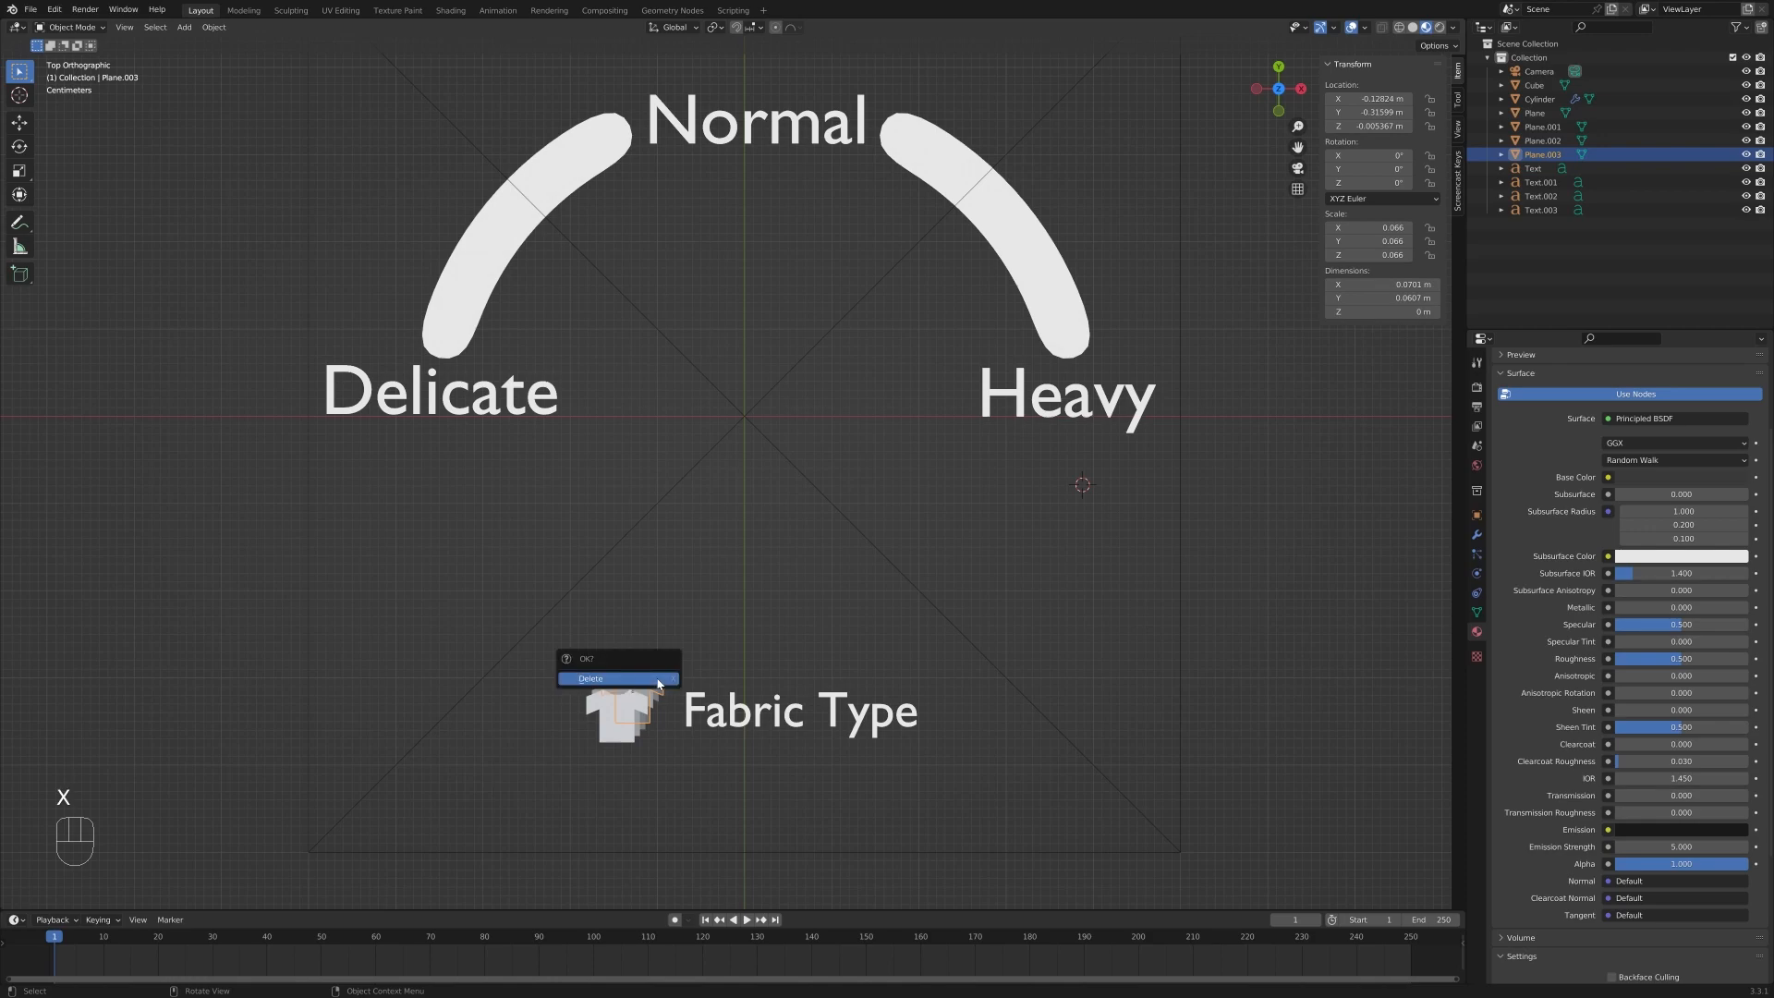
{"action": "left_click", "coordinate": [658, 681]}
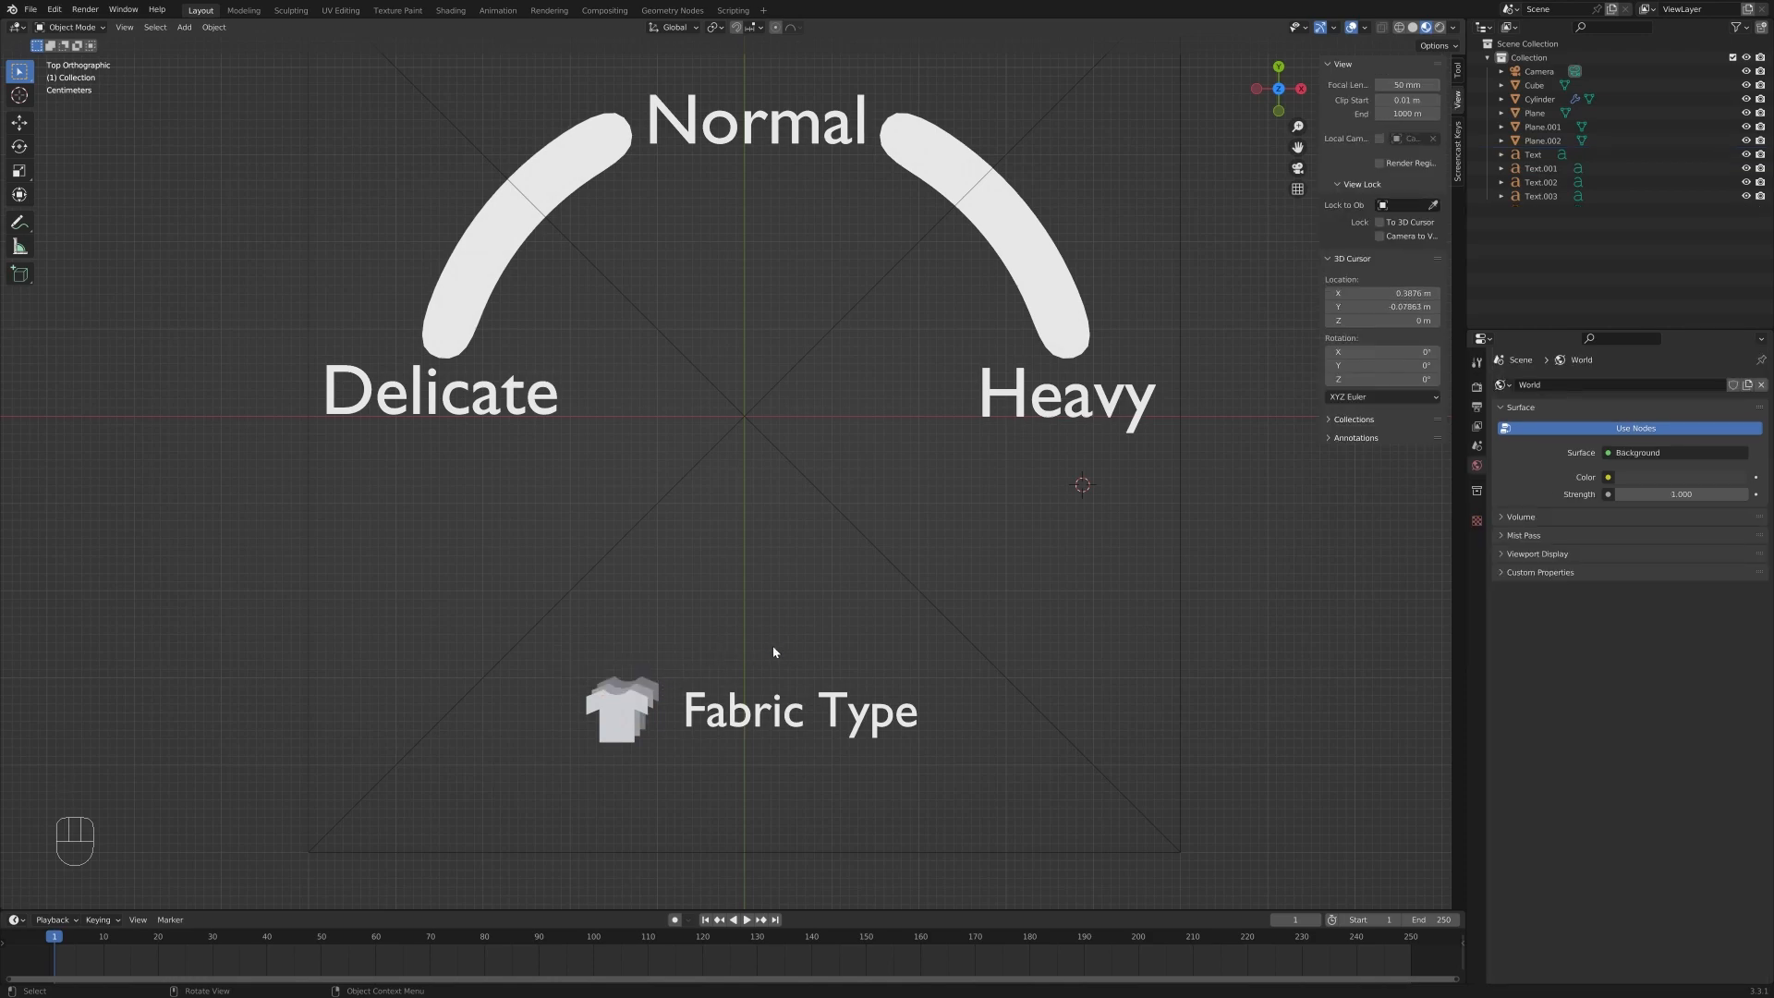
{"action": "key", "text": "F12"}
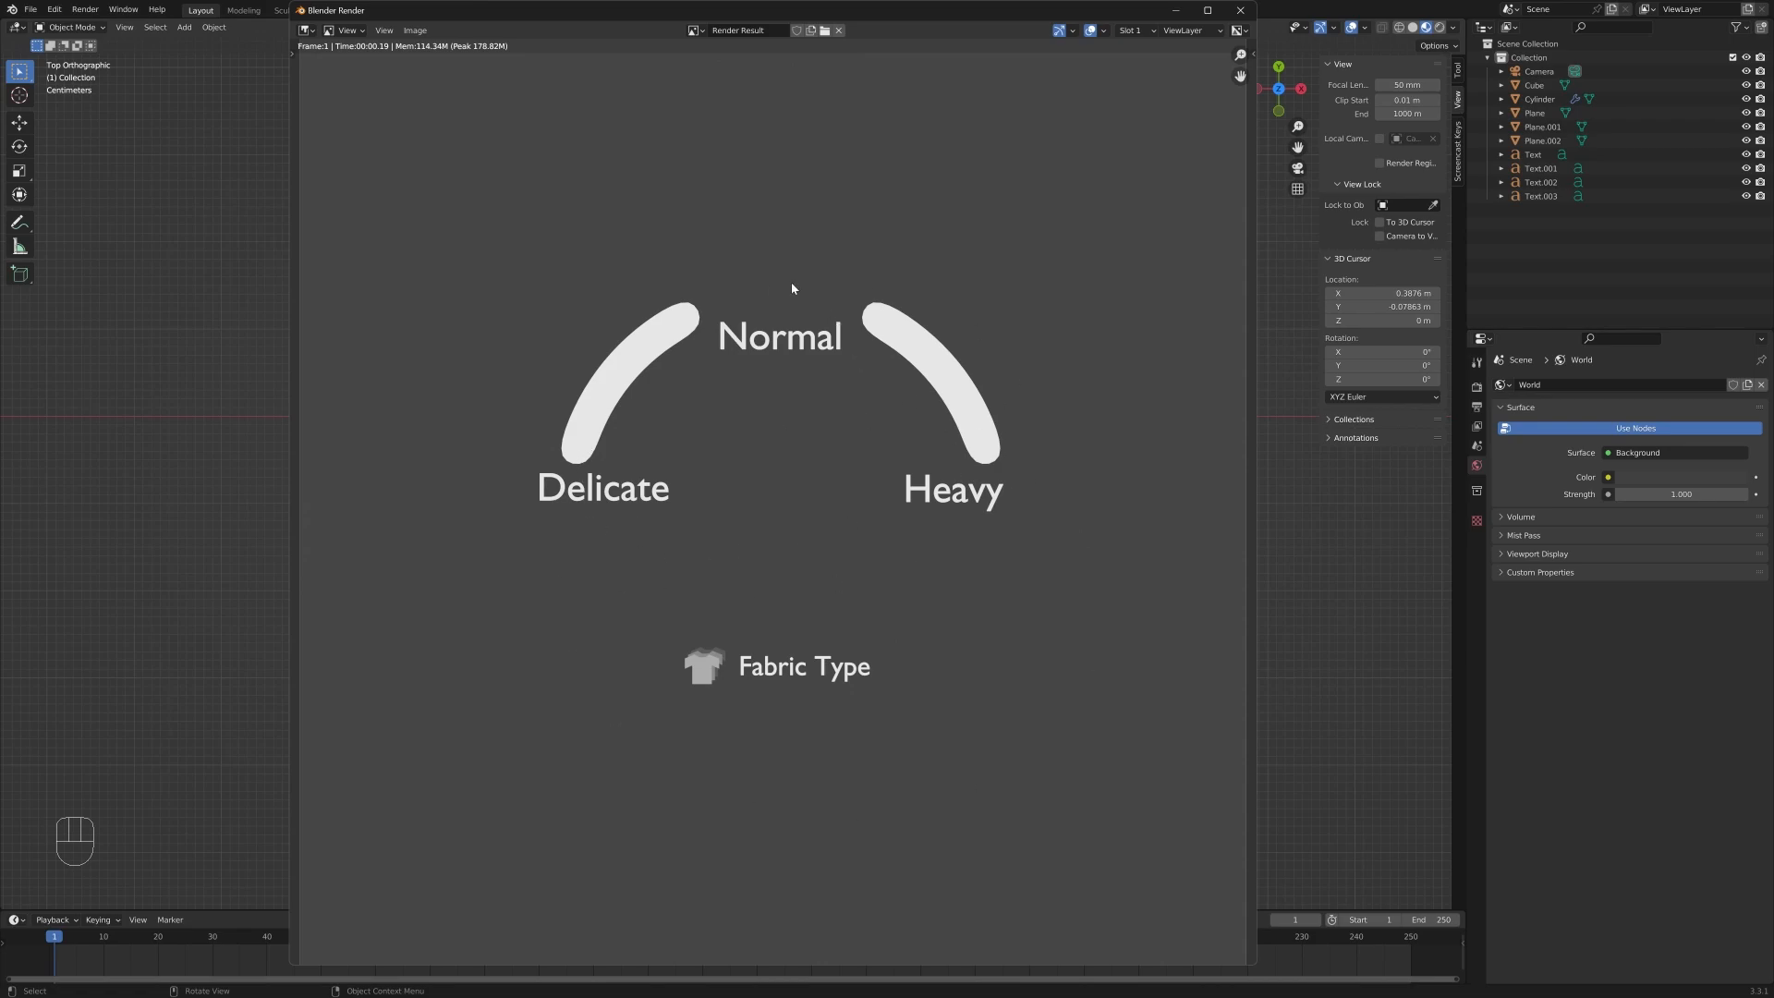
Save the rendered dial image as a new file and close the render window.
{"action": "left_click", "coordinate": [415, 30]}
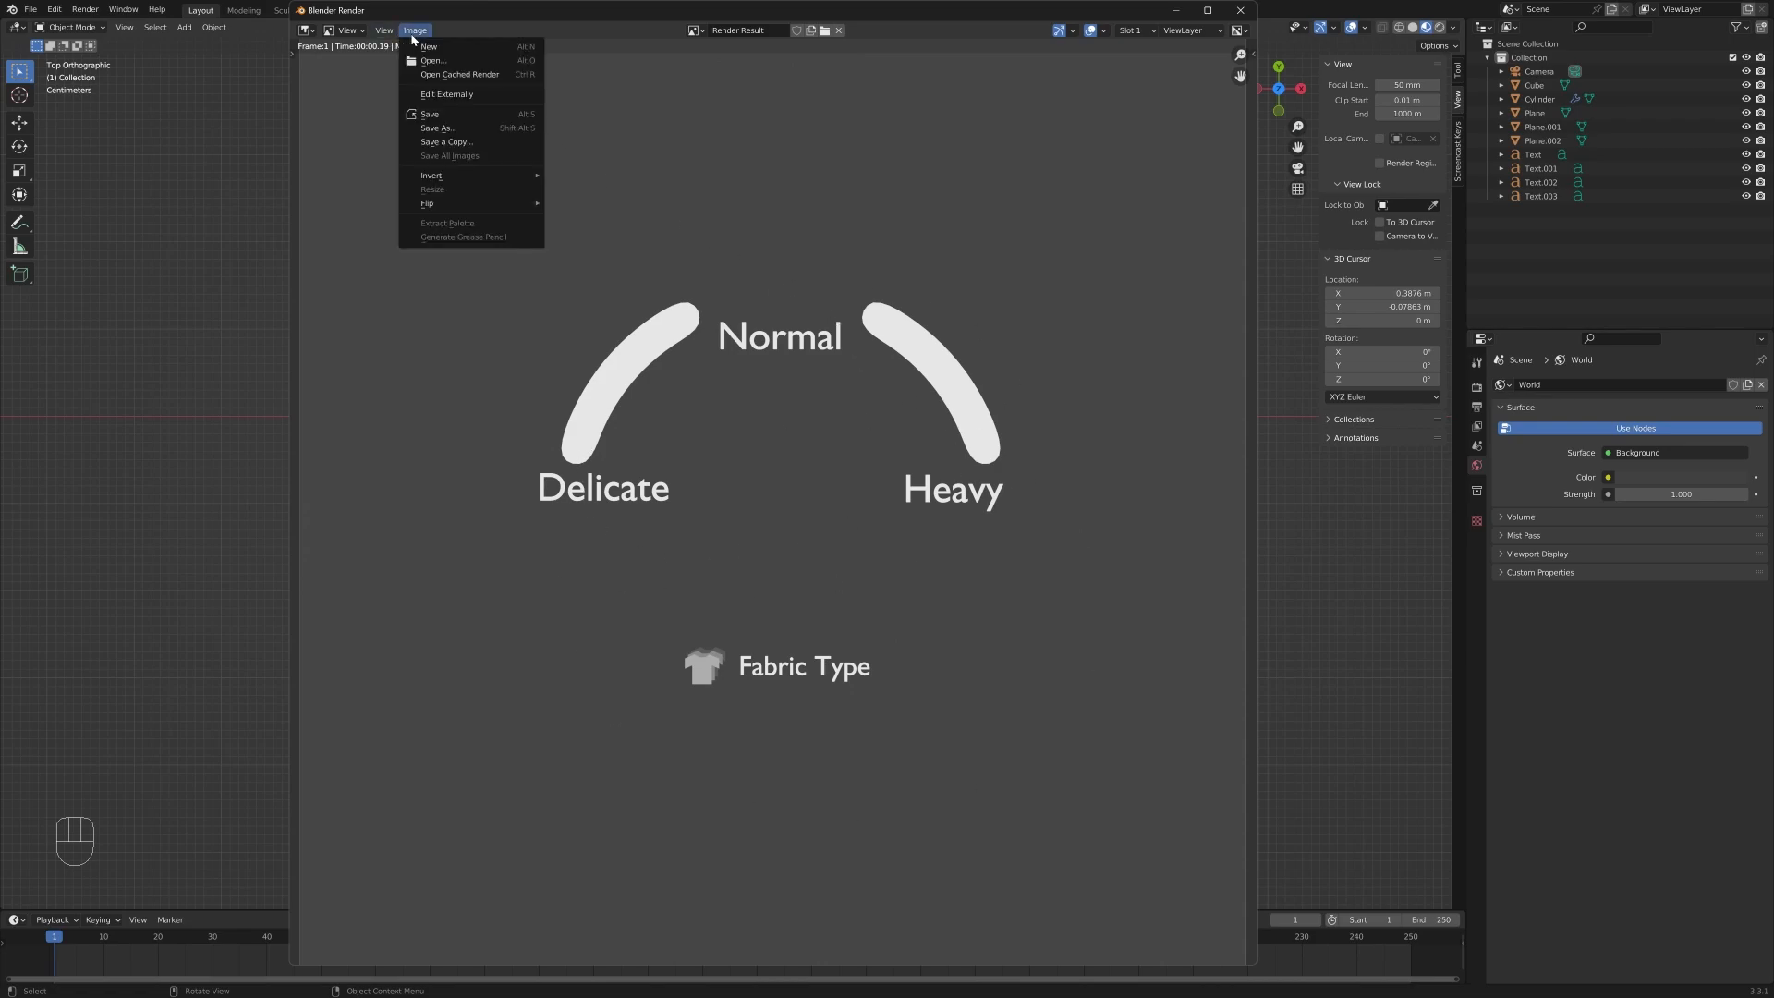
{"action": "left_click", "coordinate": [434, 129]}
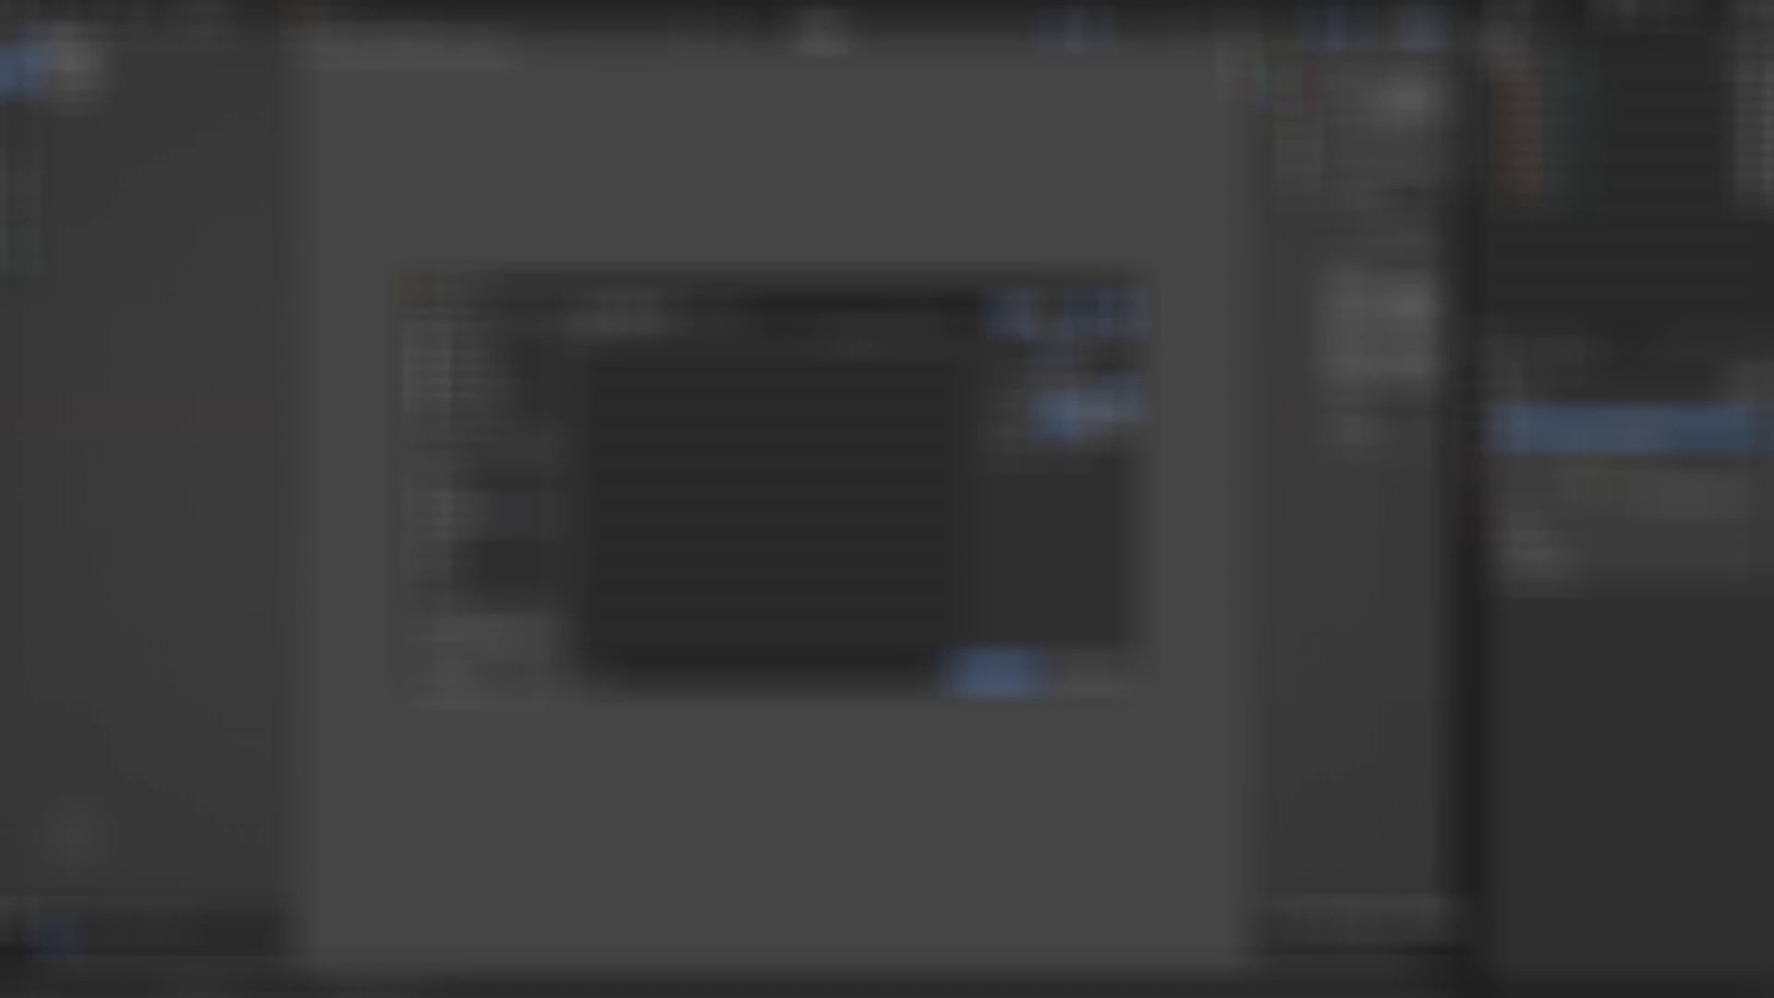
{"action": "left_click", "coordinate": [958, 669]}
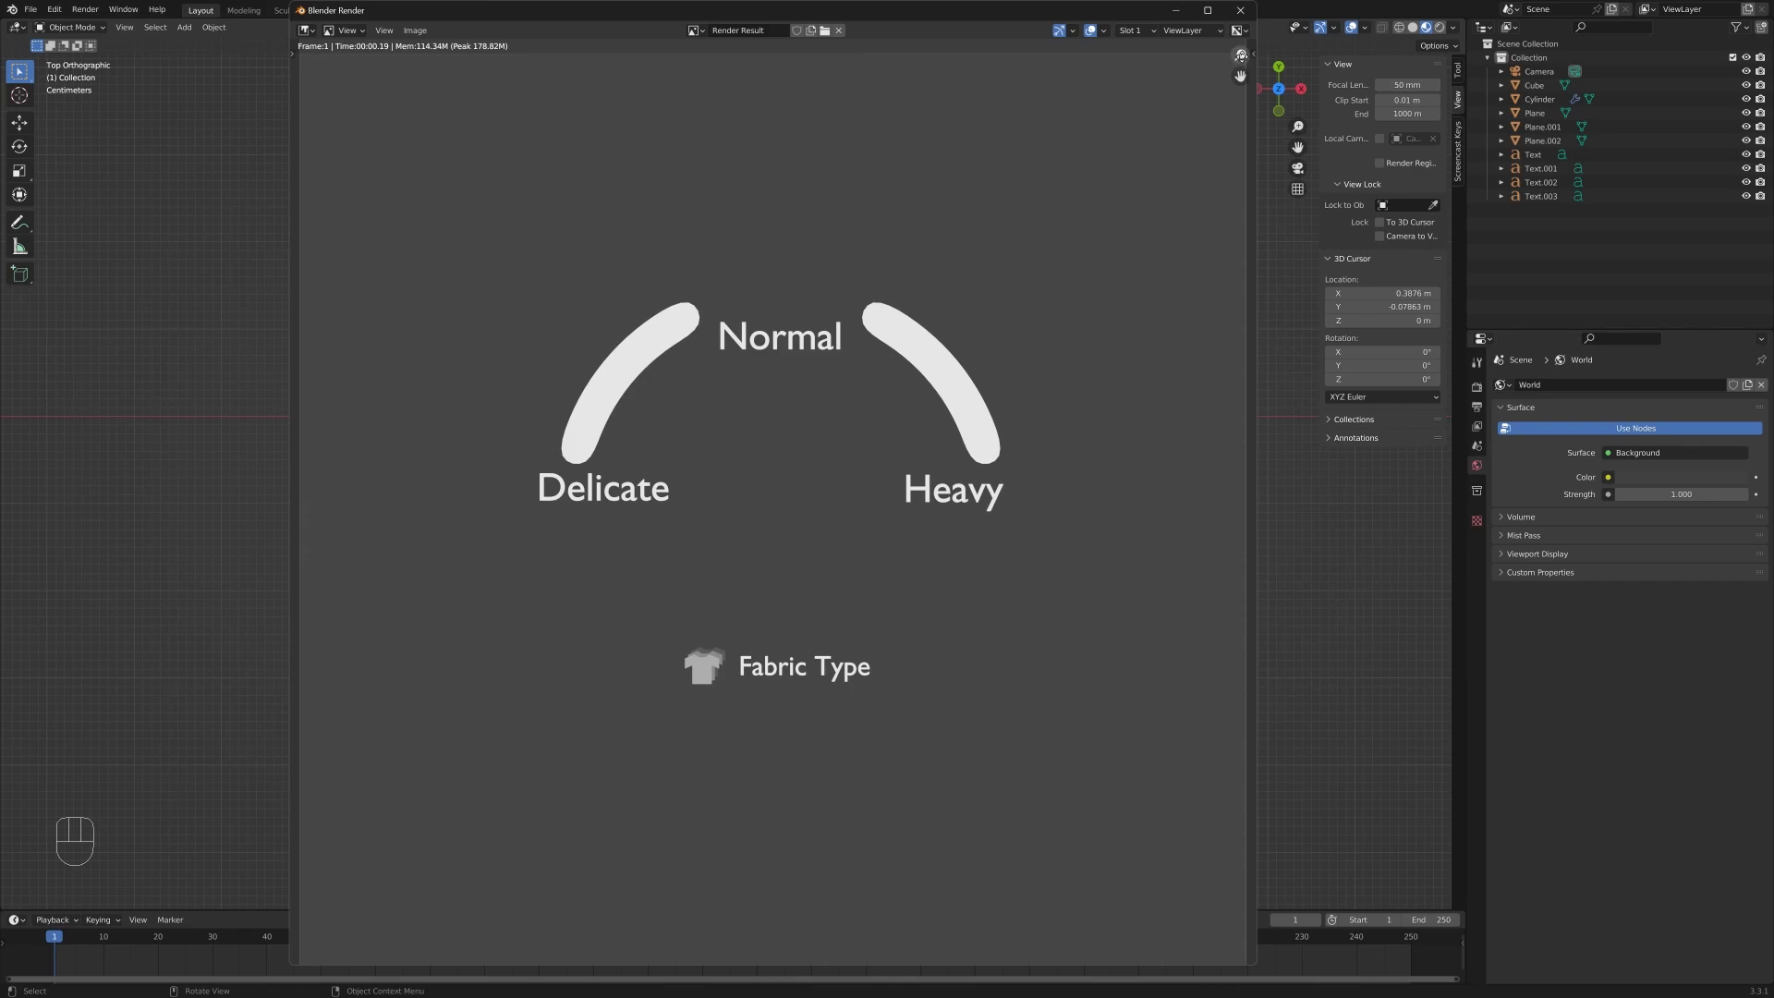
{"action": "left_click", "coordinate": [1241, 11]}
Put the cube into Edit Mode with the viewport set to solid shading.
{"action": "scroll", "coordinate": [705, 566], "scroll_direction": "down", "scroll_amount": 3}
{"action": "mouse_move", "coordinate": [911, 467]}
{"action": "middle_mouse_down", "text": "shift"}
{"action": "mouse_move", "coordinate": [788, 658]}
{"action": "mouse_move", "coordinate": [657, 507]}
{"action": "mouse_move", "coordinate": [751, 435]}
{"action": "mouse_move", "coordinate": [613, 582]}
{"action": "mouse_move", "coordinate": [651, 541]}
{"action": "mouse_move", "coordinate": [767, 558]}
{"action": "mouse_move", "coordinate": [689, 518]}
{"action": "mouse_move", "coordinate": [780, 602]}
{"action": "middle_mouse_up", "text": "shift"}
{"action": "left_click", "coordinate": [600, 491]}
{"action": "key", "text": "z"}
{"action": "scroll", "coordinate": [733, 567], "scroll_direction": "up", "scroll_amount": 2}
{"action": "key", "text": "Tab"}
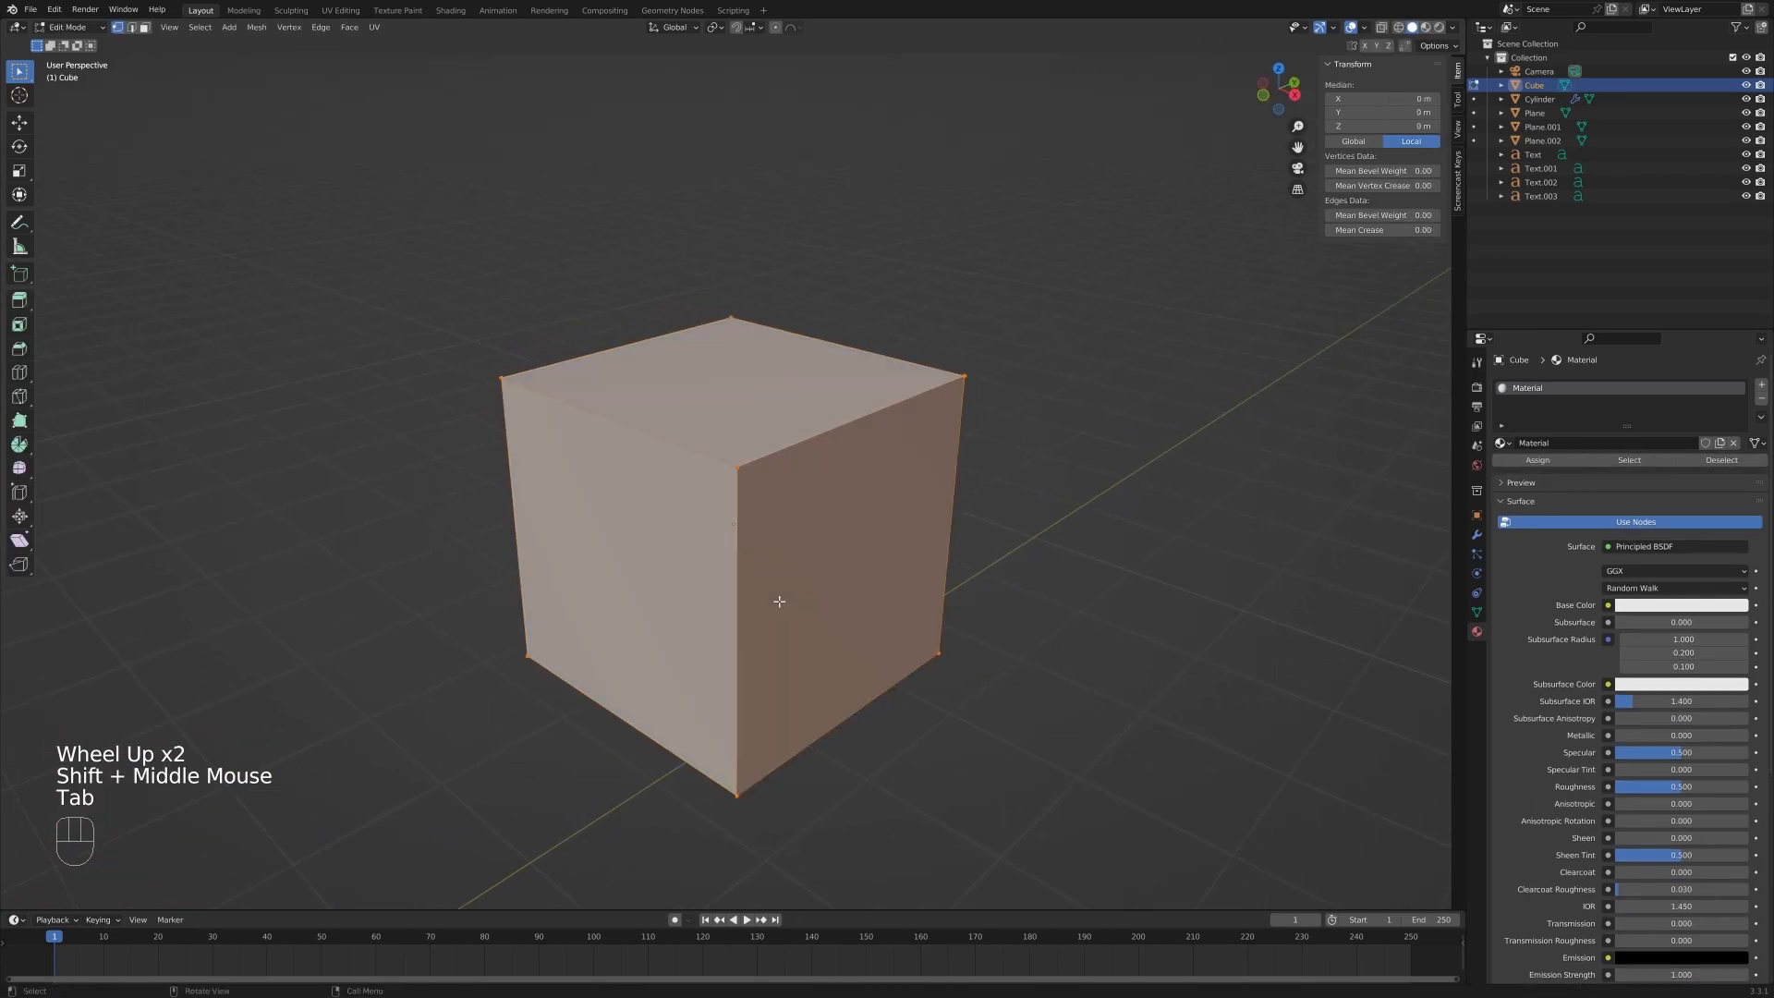
Bevel all of the cube's edges by about 0.06 m, using several segments to round them.
{"action": "key", "text": "3"}
{"action": "key", "text": "2"}
{"action": "mouse_move", "coordinate": [795, 586]}
{"action": "middle_mouse_down"}
{"action": "mouse_move", "coordinate": [776, 586]}
{"action": "mouse_move", "coordinate": [797, 551]}
{"action": "middle_mouse_up"}
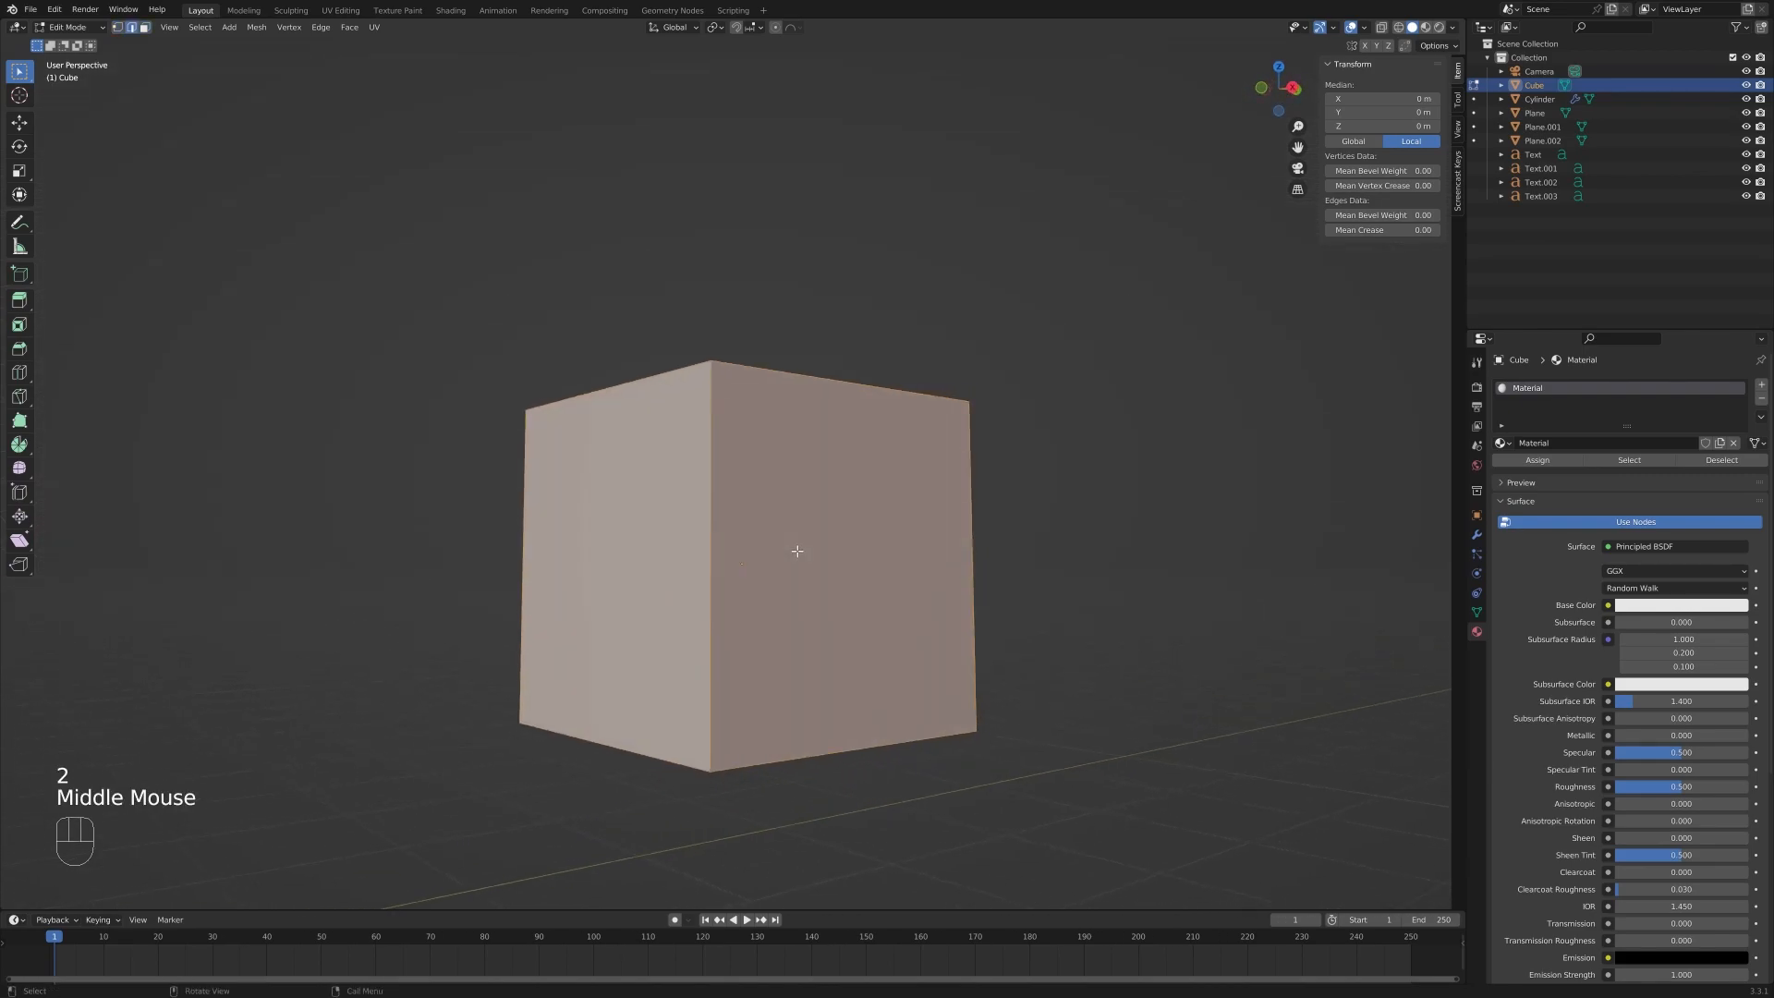
{"action": "key", "text": "ctrl+b"}
{"action": "scroll", "coordinate": [808, 552], "scroll_direction": "up", "scroll_amount": 1}
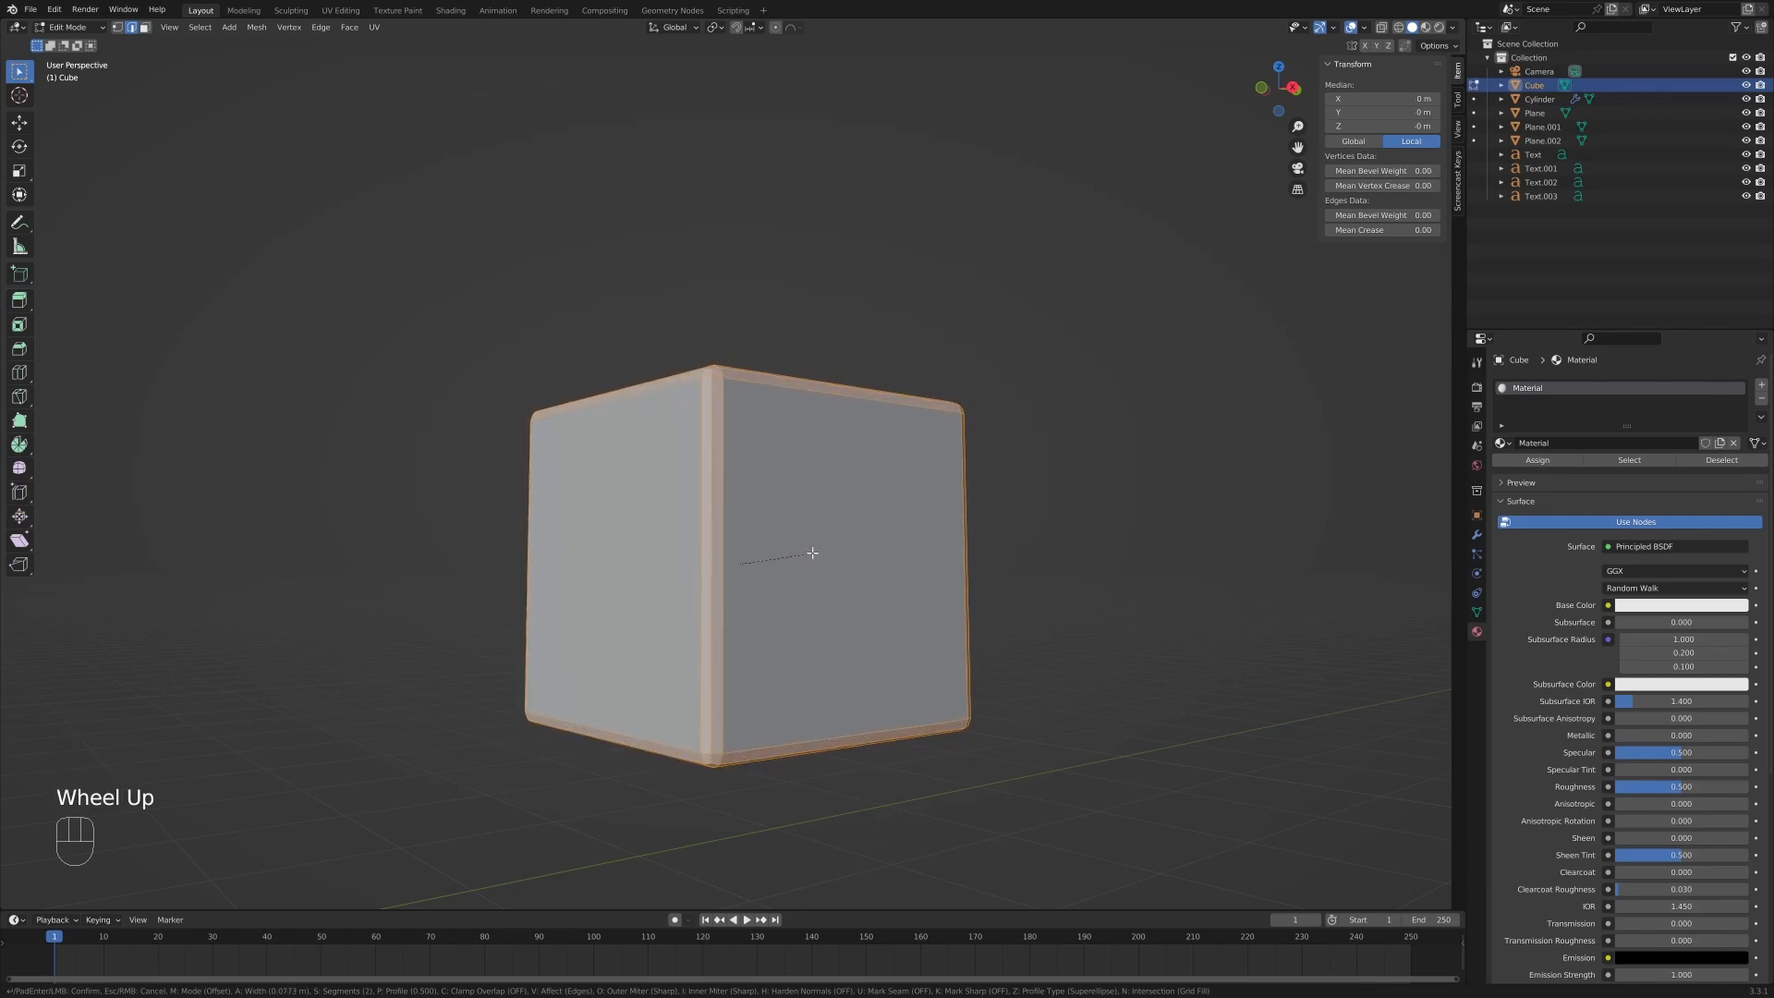
{"action": "scroll", "coordinate": [811, 552], "scroll_direction": "up", "scroll_amount": 1}
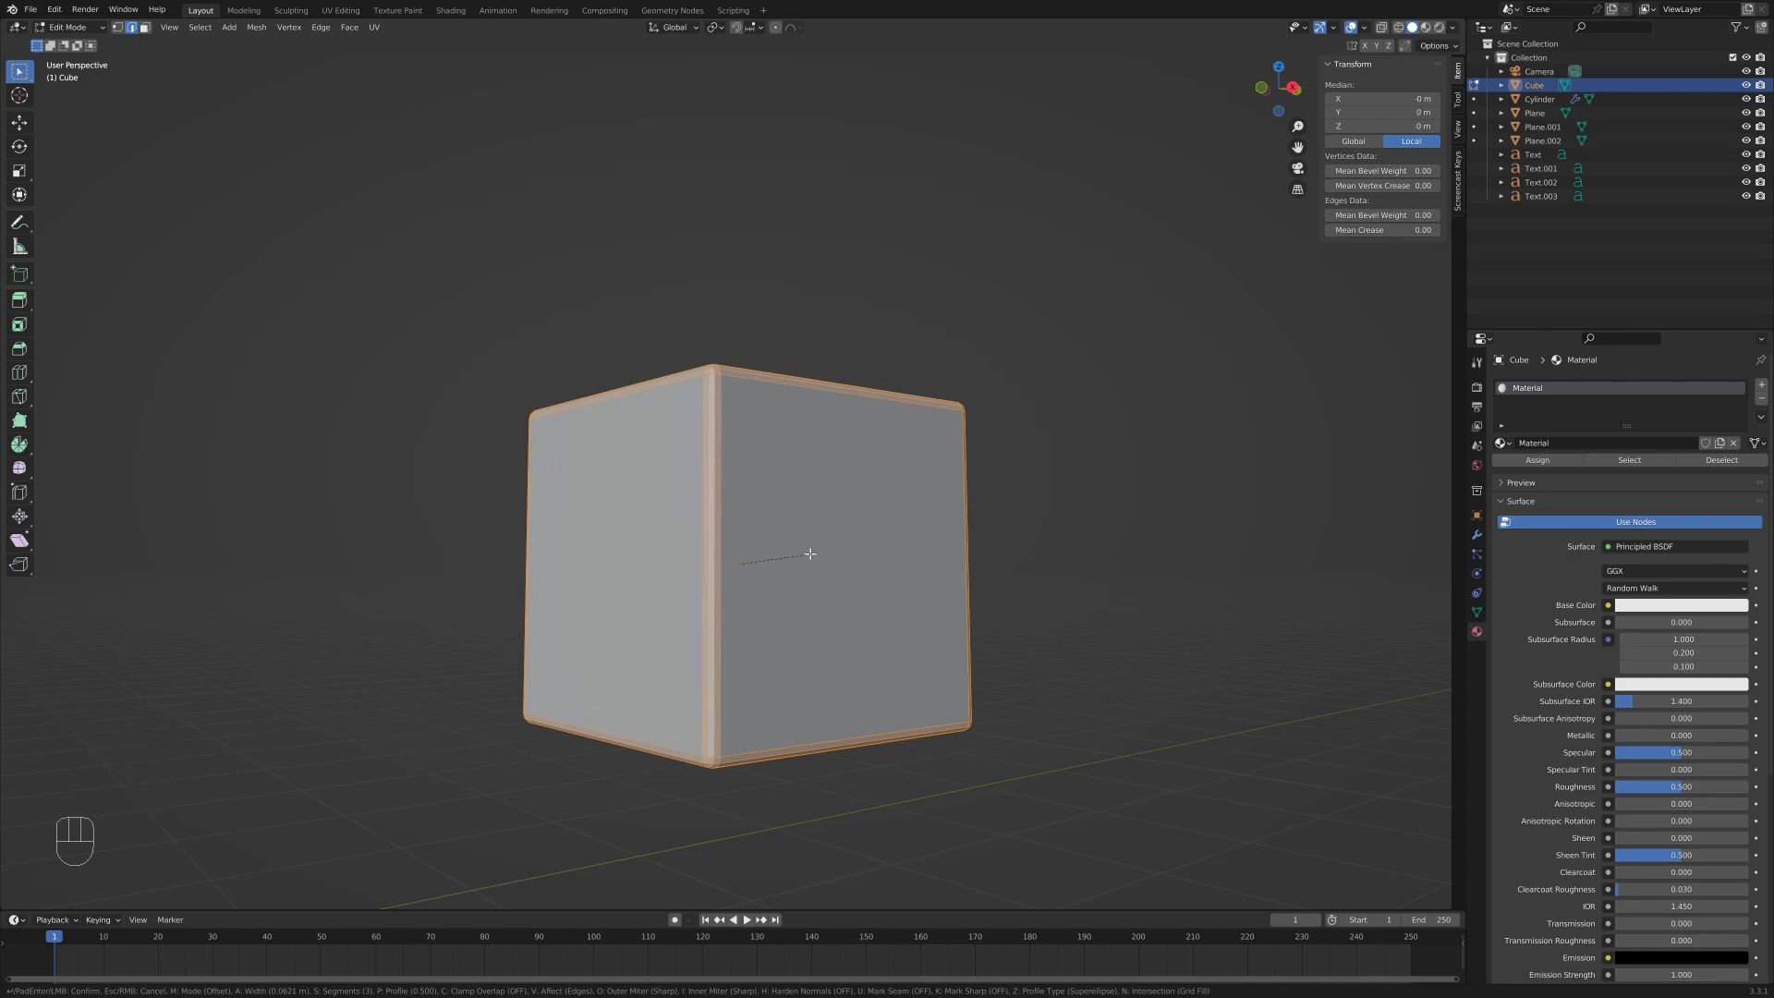
{"action": "scroll", "coordinate": [810, 553], "scroll_direction": "up", "scroll_amount": 1}
{"action": "left_click", "coordinate": [811, 553]}
Apply smooth shading to the beveled cube.
{"action": "middle_click_drag", "start_coordinate": [812, 555], "coordinate": [905, 596]}
{"action": "key", "text": "Tab"}
{"action": "right_click", "coordinate": [720, 550]}
{"action": "left_click", "coordinate": [721, 552]}
{"action": "middle_click_drag", "start_coordinate": [721, 562], "coordinate": [807, 547]}
{"action": "scroll", "coordinate": [726, 589], "scroll_direction": "down", "scroll_amount": 3}
Select all of the cube's geometry and switch to the UV Editing workspace with the cube framed in view.
{"action": "key", "text": "Tab"}
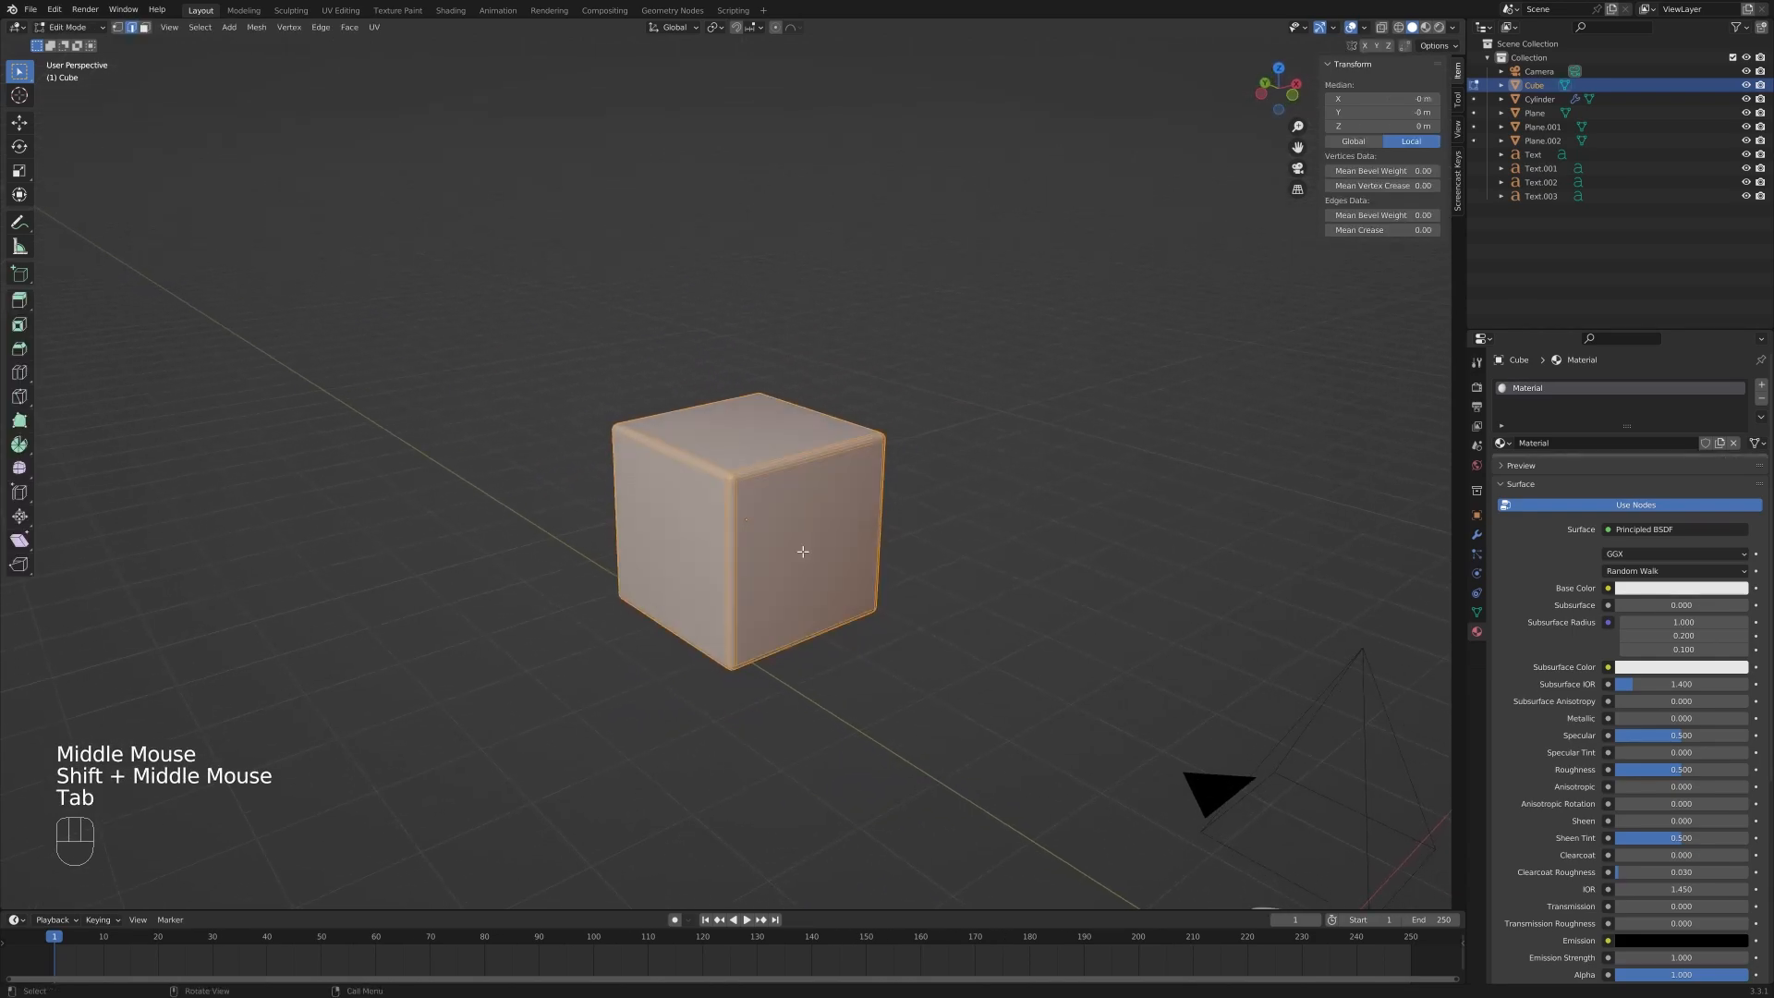
{"action": "key", "text": "a"}
{"action": "key", "text": "Tab"}
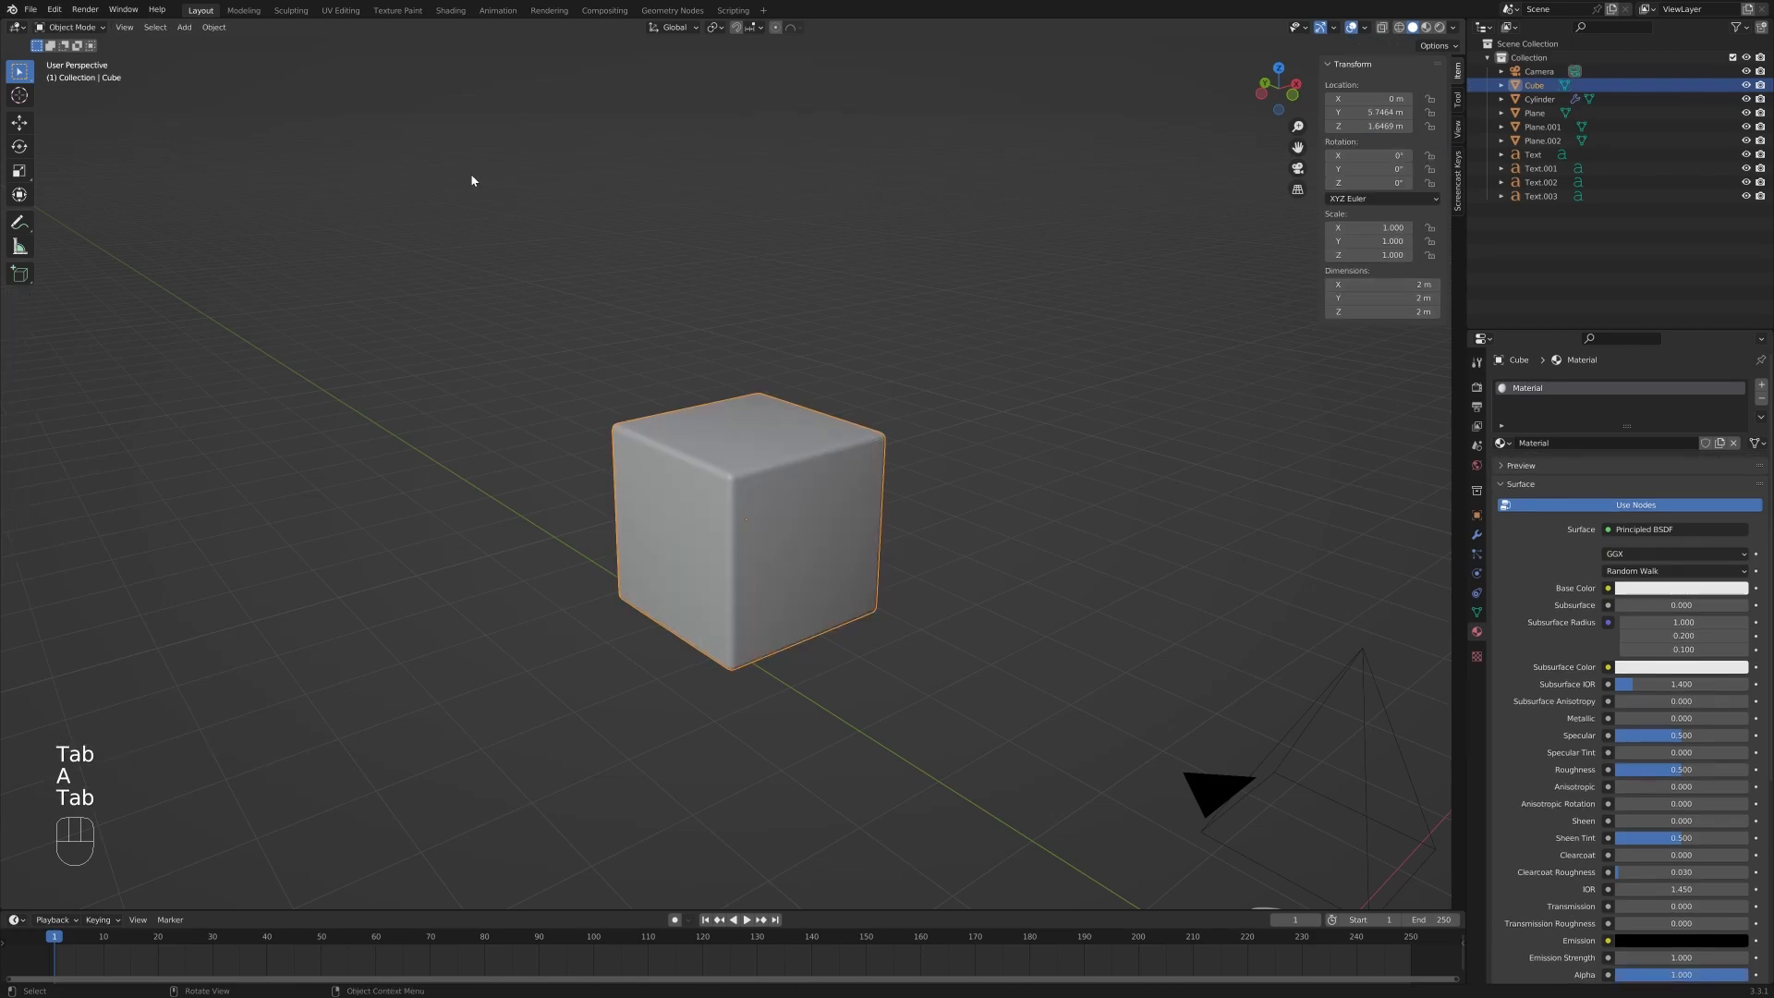
{"action": "left_click", "coordinate": [340, 10]}
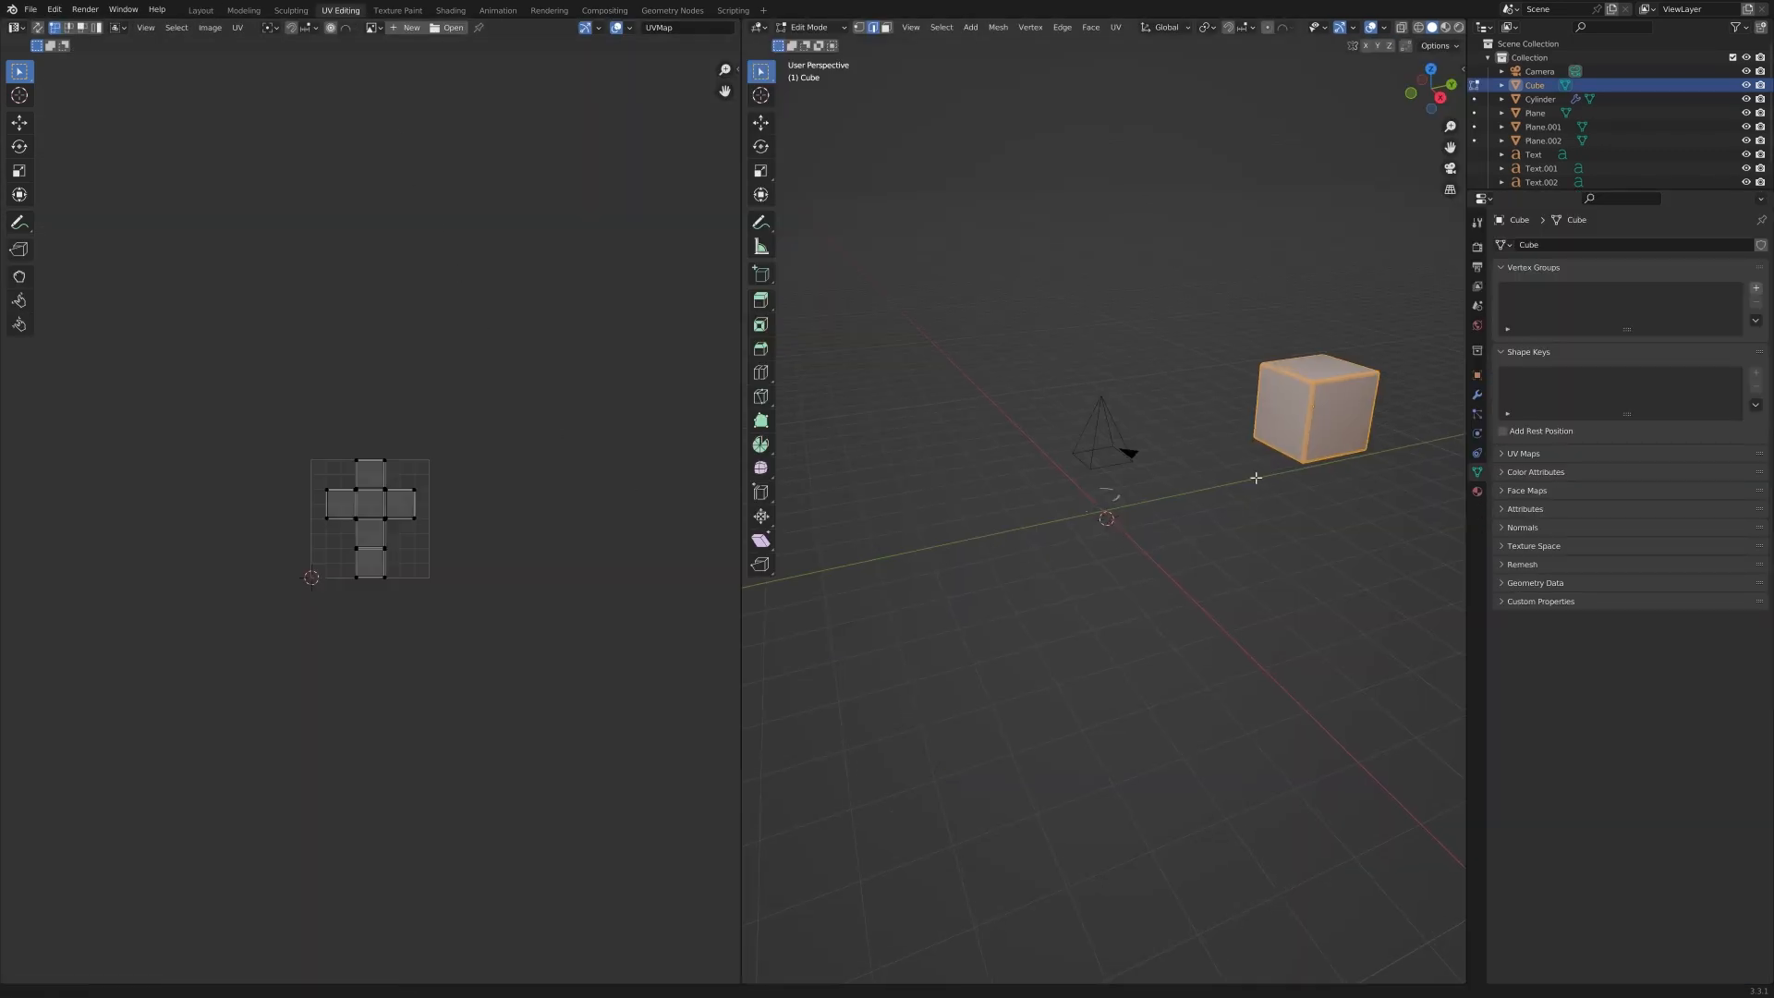
{"action": "middle_click_drag", "start_coordinate": [1266, 471], "coordinate": [913, 631], "text": "shift"}
{"action": "scroll", "coordinate": [896, 665], "scroll_direction": "up", "scroll_amount": 4}
{"action": "middle_click_drag", "start_coordinate": [890, 700], "coordinate": [987, 616], "text": "shift"}
Unwrap the whole cube with Smart UV Project using an island margin of 0.000, and check the UV layout.
{"action": "key", "text": "Tab"}
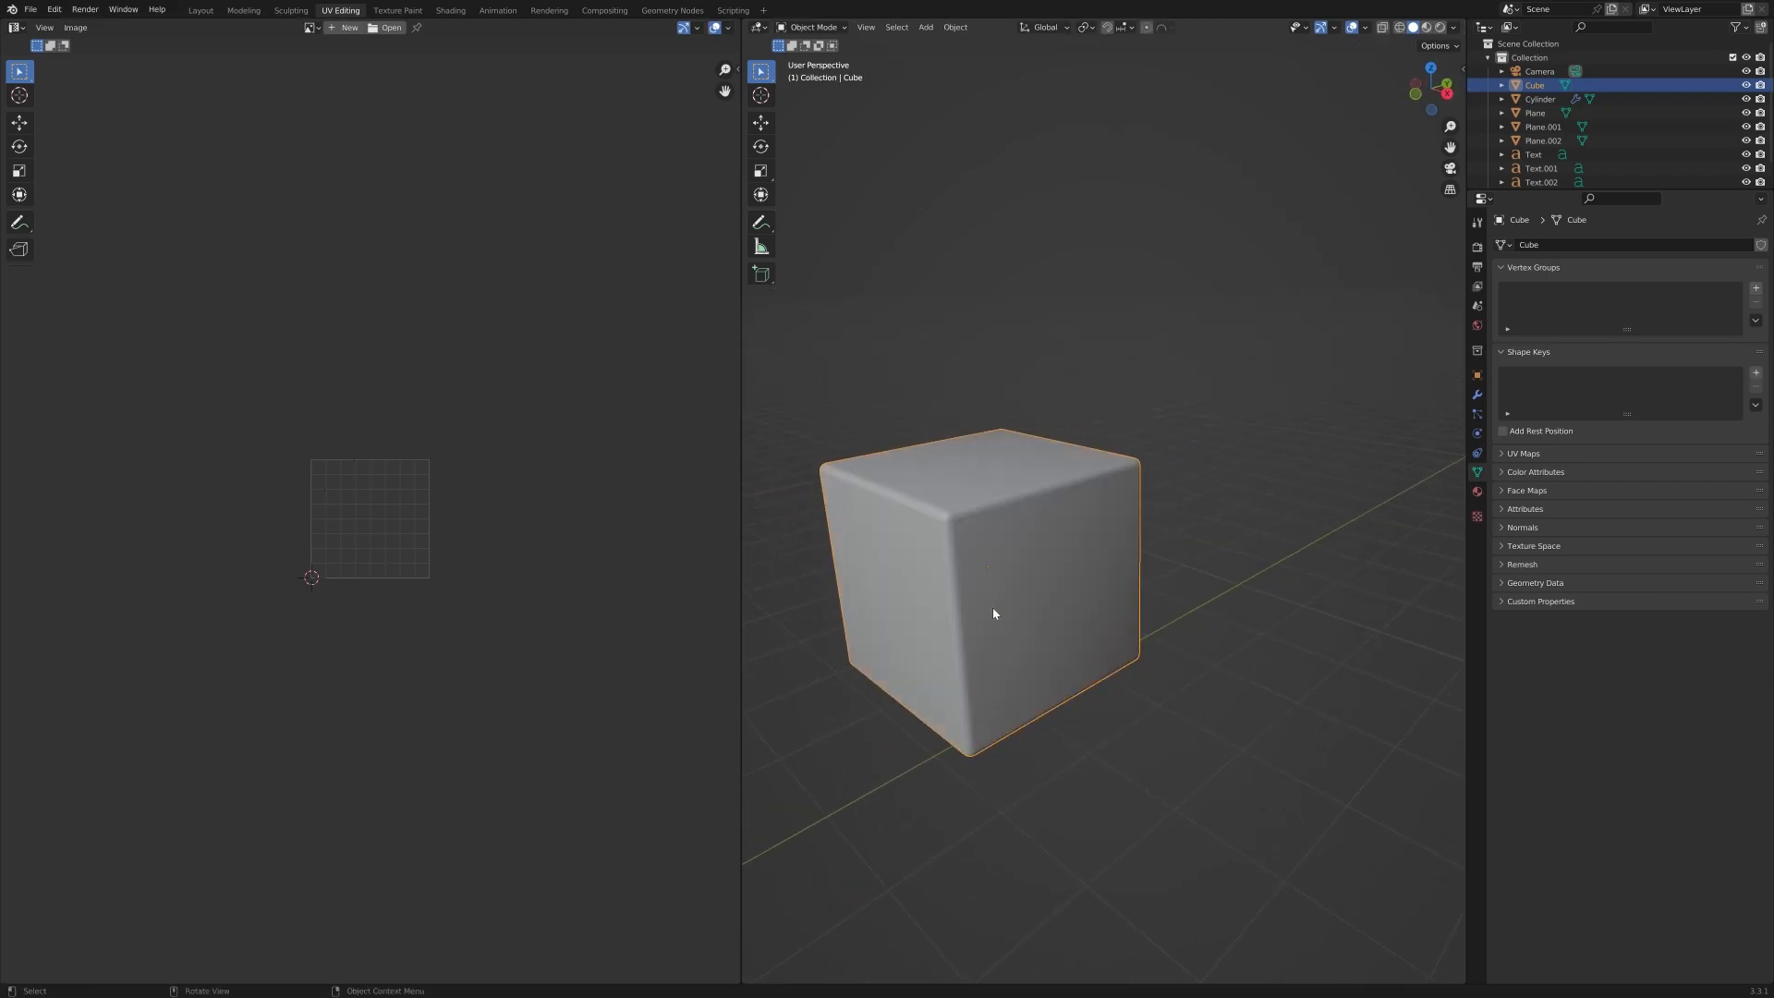
{"action": "key", "text": "Tab"}
{"action": "key", "text": "u"}
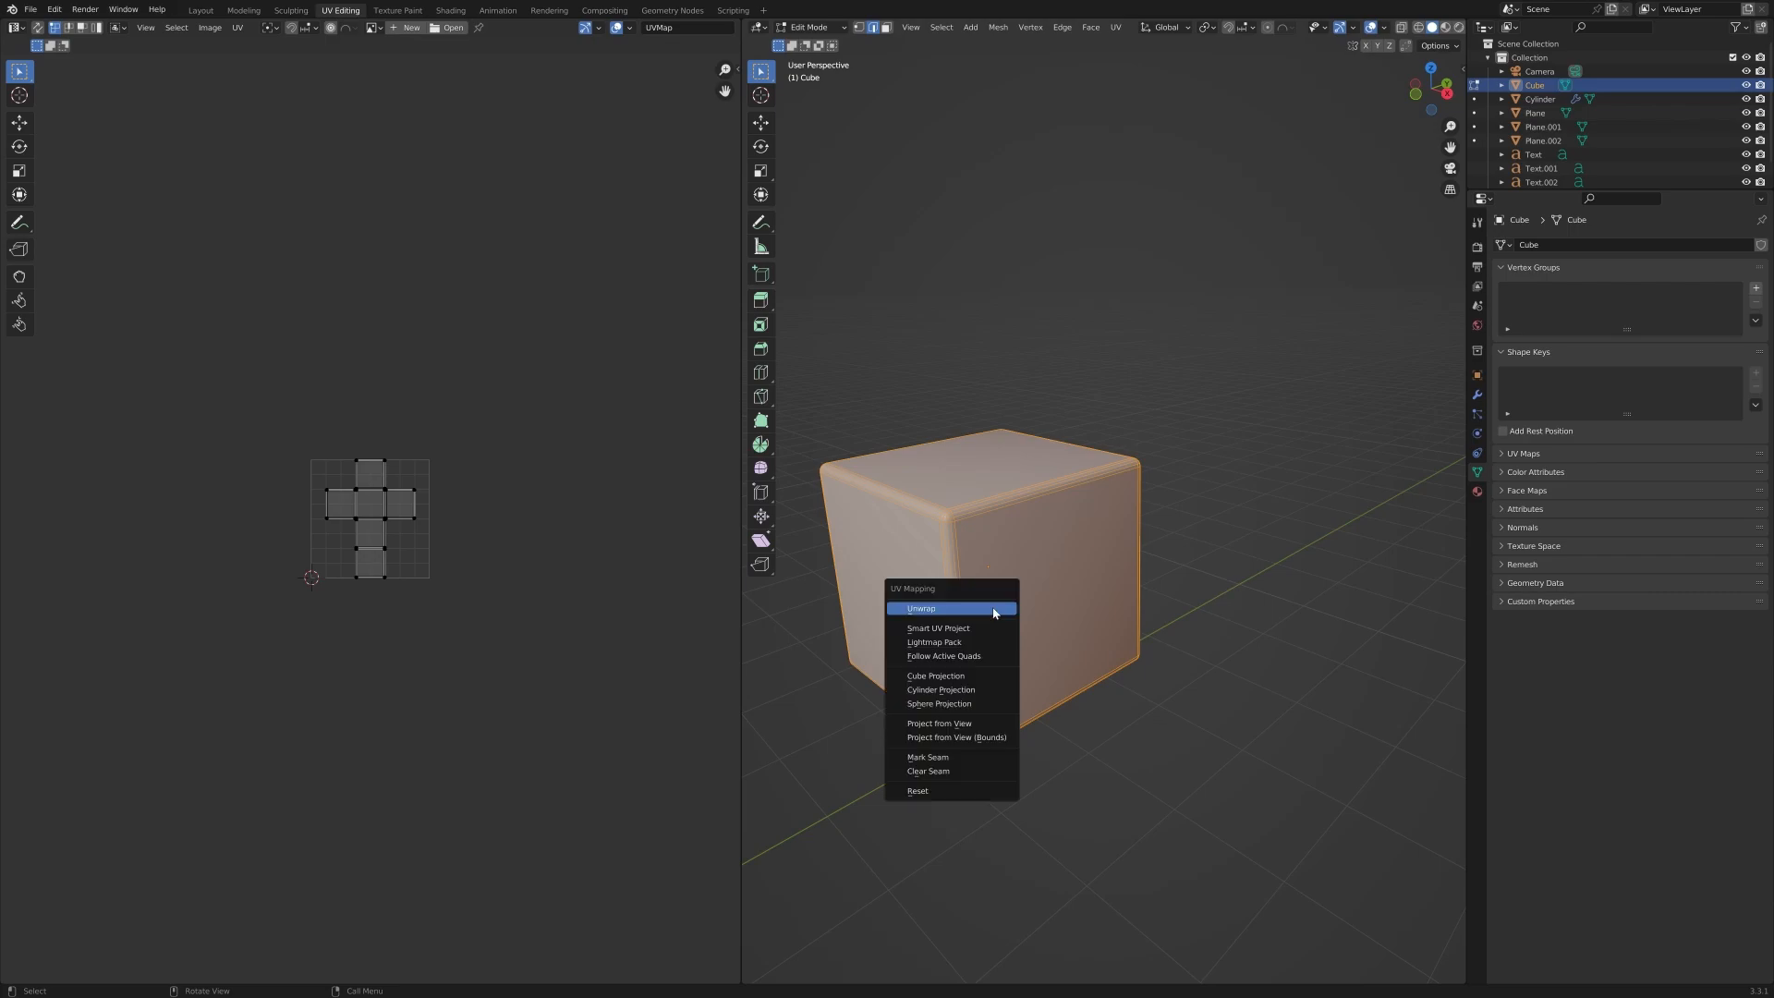
{"action": "left_click", "coordinate": [990, 628]}
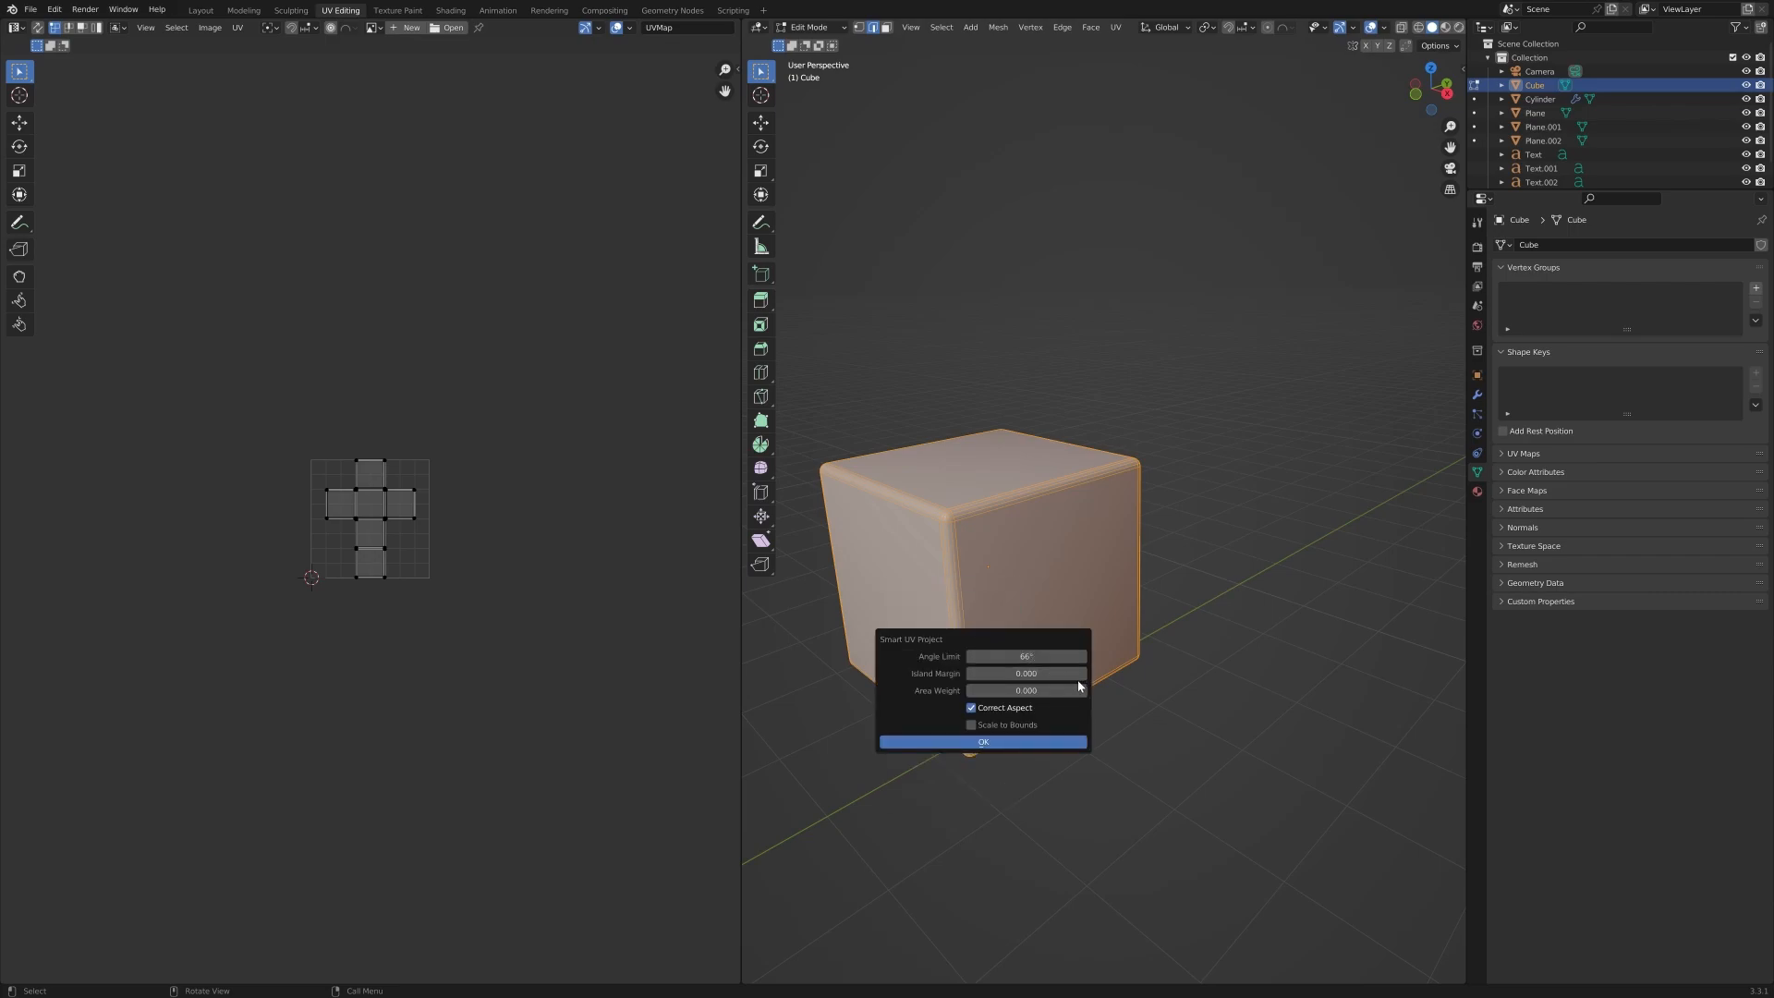
{"action": "left_click", "coordinate": [1006, 741]}
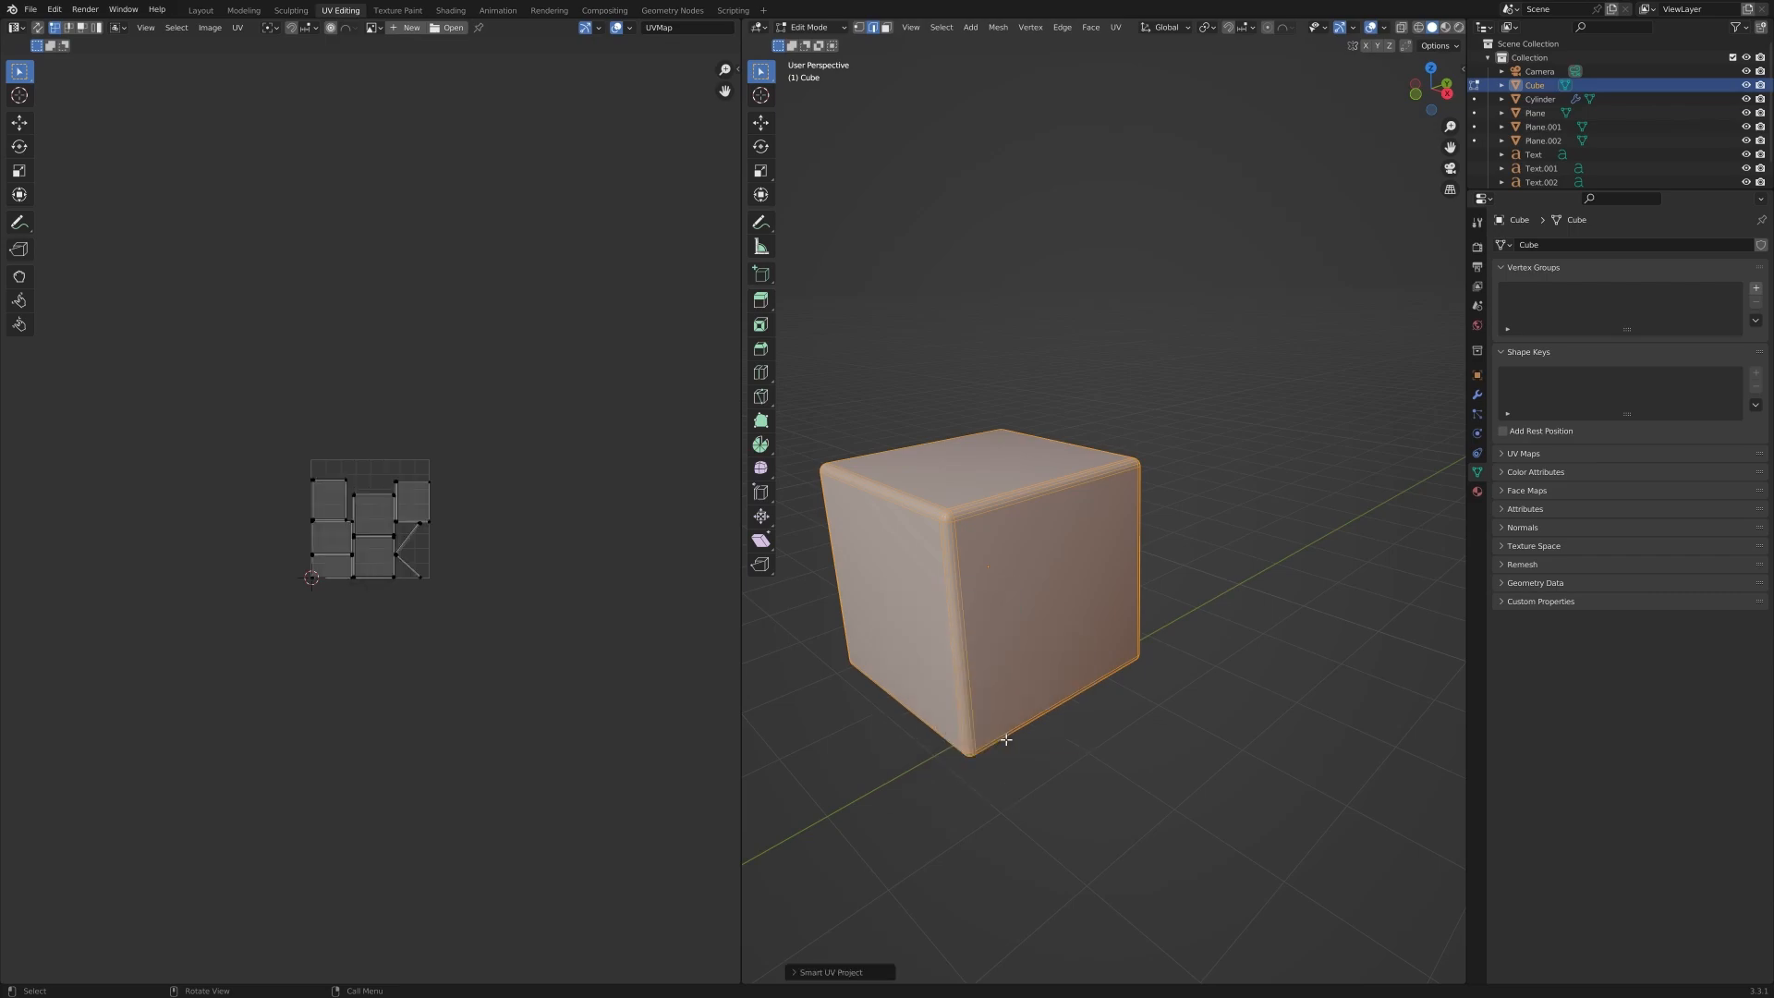
{"action": "scroll", "coordinate": [407, 573], "scroll_direction": "up", "scroll_amount": 6}
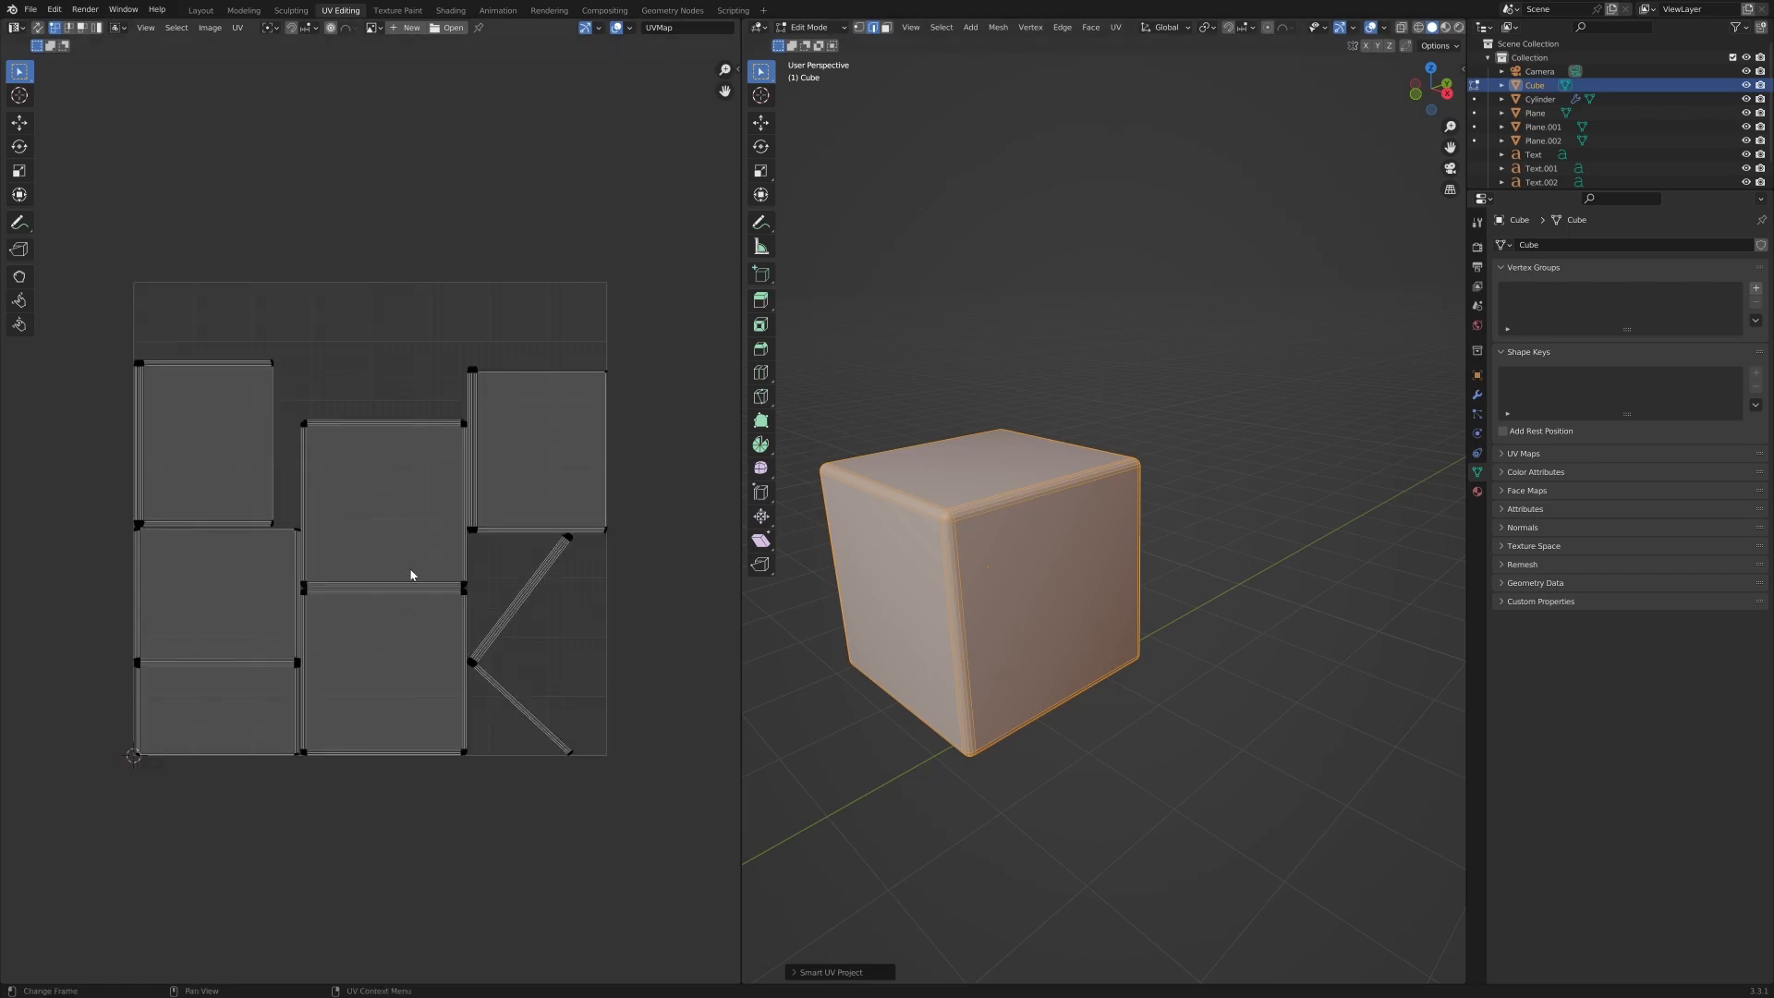
{"action": "scroll", "coordinate": [412, 578], "scroll_direction": "down", "scroll_amount": 5}
{"action": "middle_click_drag", "start_coordinate": [936, 592], "coordinate": [1047, 588]}
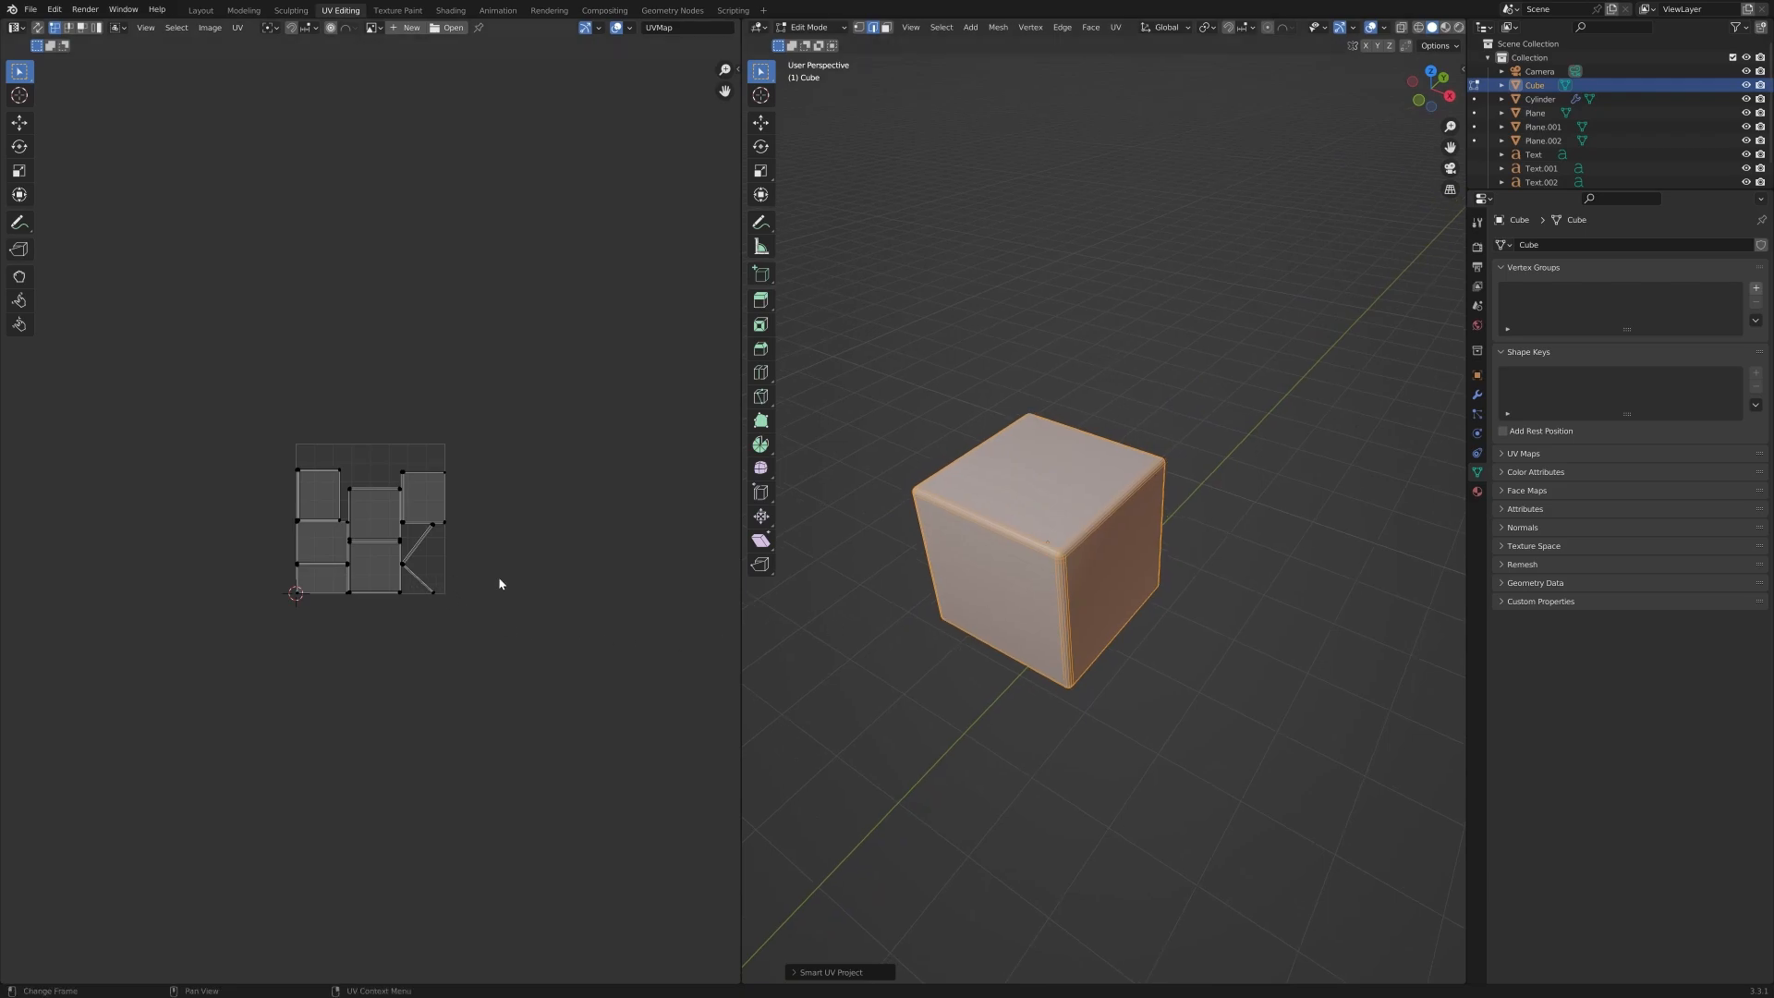
Leave Edit Mode and switch to the Texture Paint workspace with the cube framed up close.
{"action": "key", "text": "Tab"}
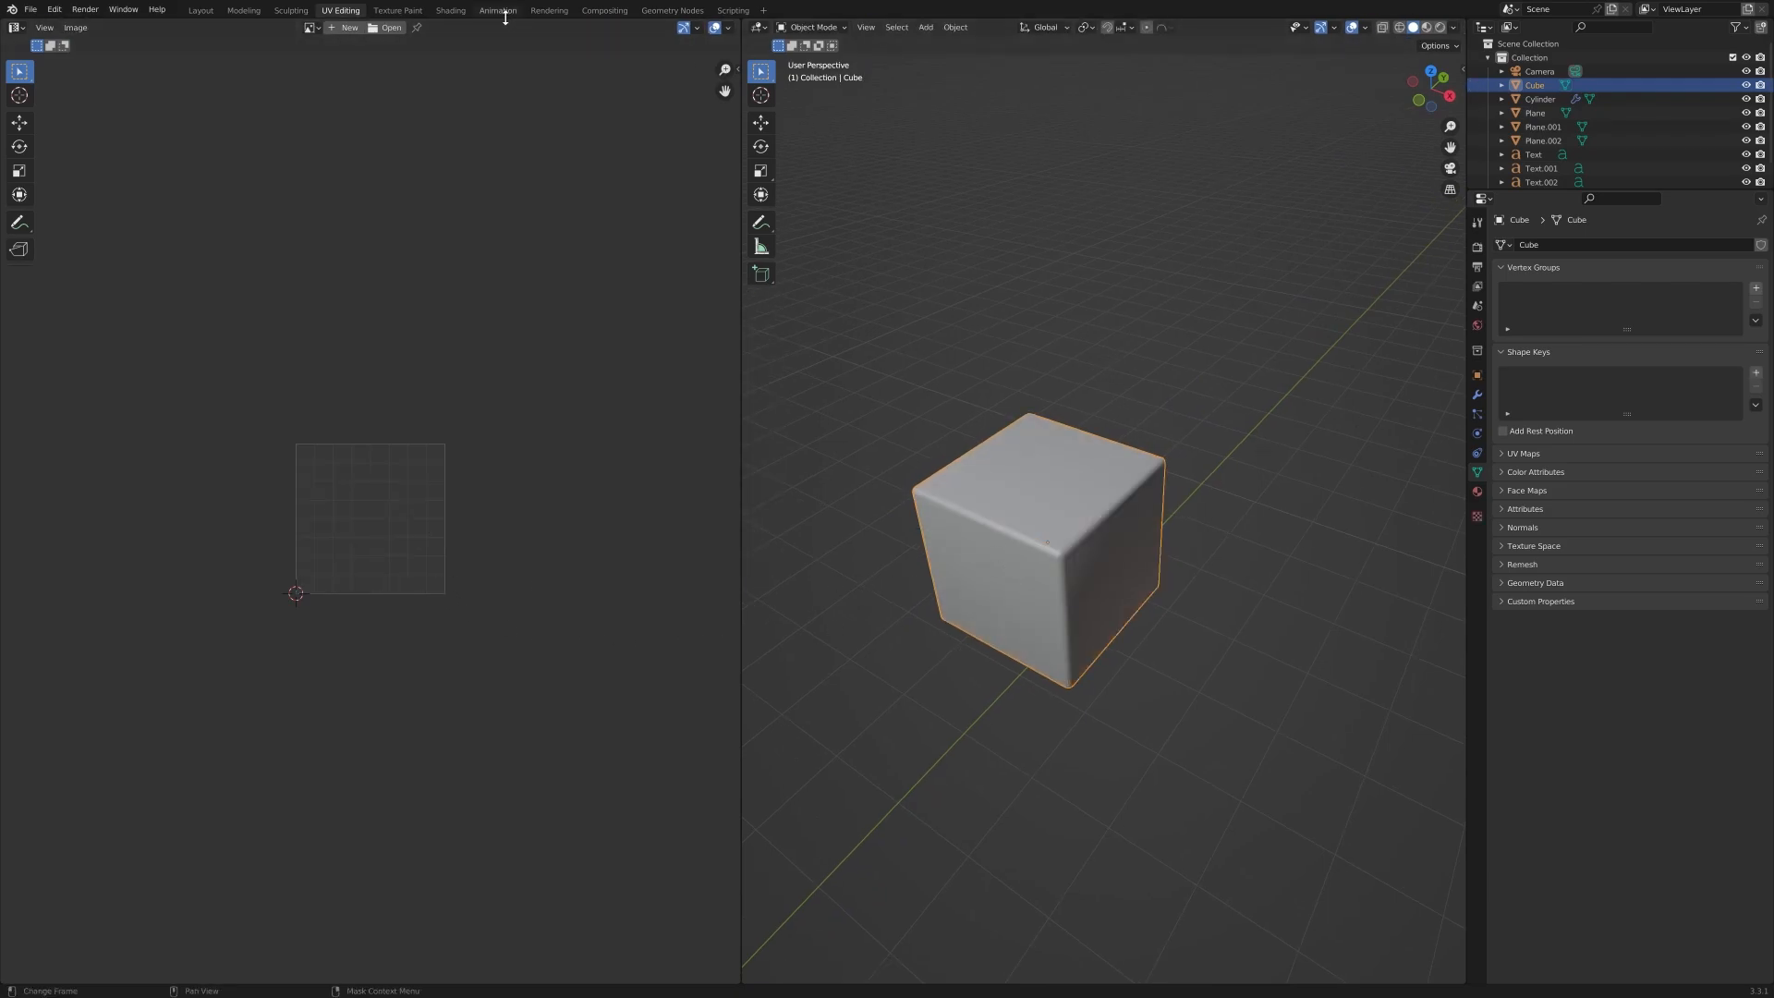
{"action": "left_click", "coordinate": [397, 10]}
{"action": "middle_click_drag", "start_coordinate": [1297, 524], "coordinate": [1073, 696], "text": "shift"}
{"action": "scroll", "coordinate": [1175, 612], "scroll_direction": "up", "scroll_amount": 5}
{"action": "middle_click_drag", "start_coordinate": [1199, 642], "coordinate": [1115, 594], "text": "shift"}
{"action": "scroll", "coordinate": [1067, 589], "scroll_direction": "up", "scroll_amount": 3}
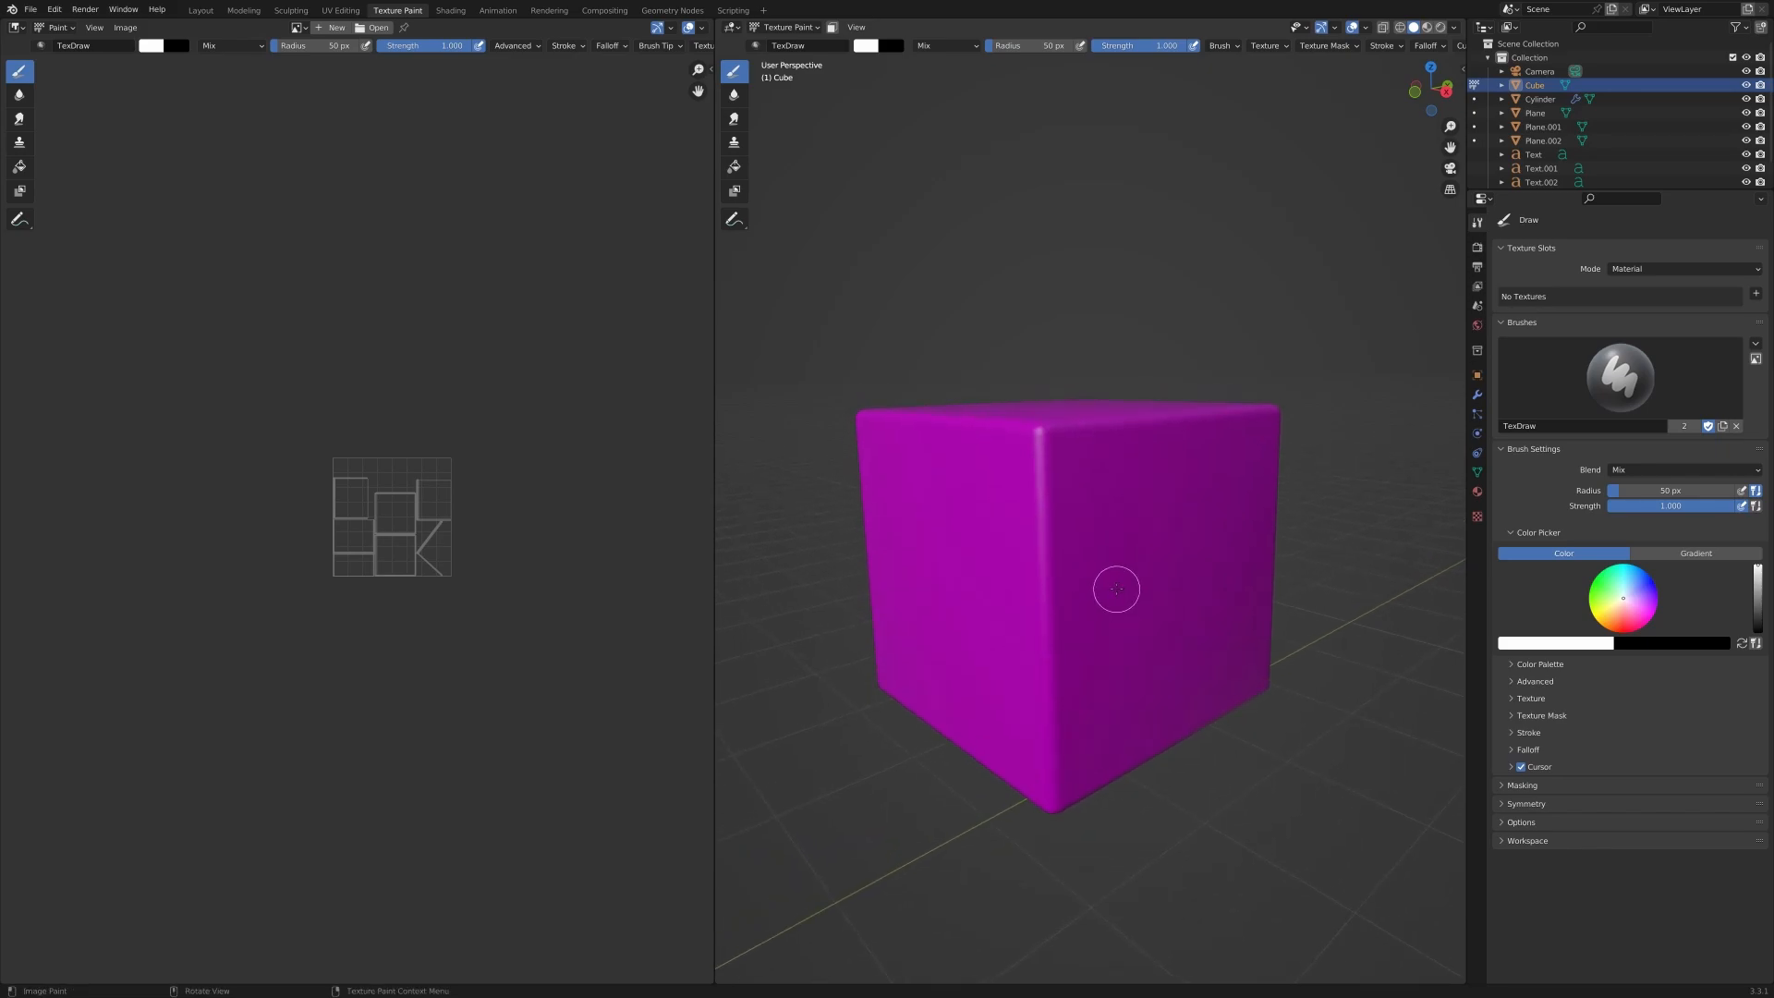
Show the cube's material properties and set the viewport shading to Material Preview.
{"action": "left_click", "coordinate": [1476, 492]}
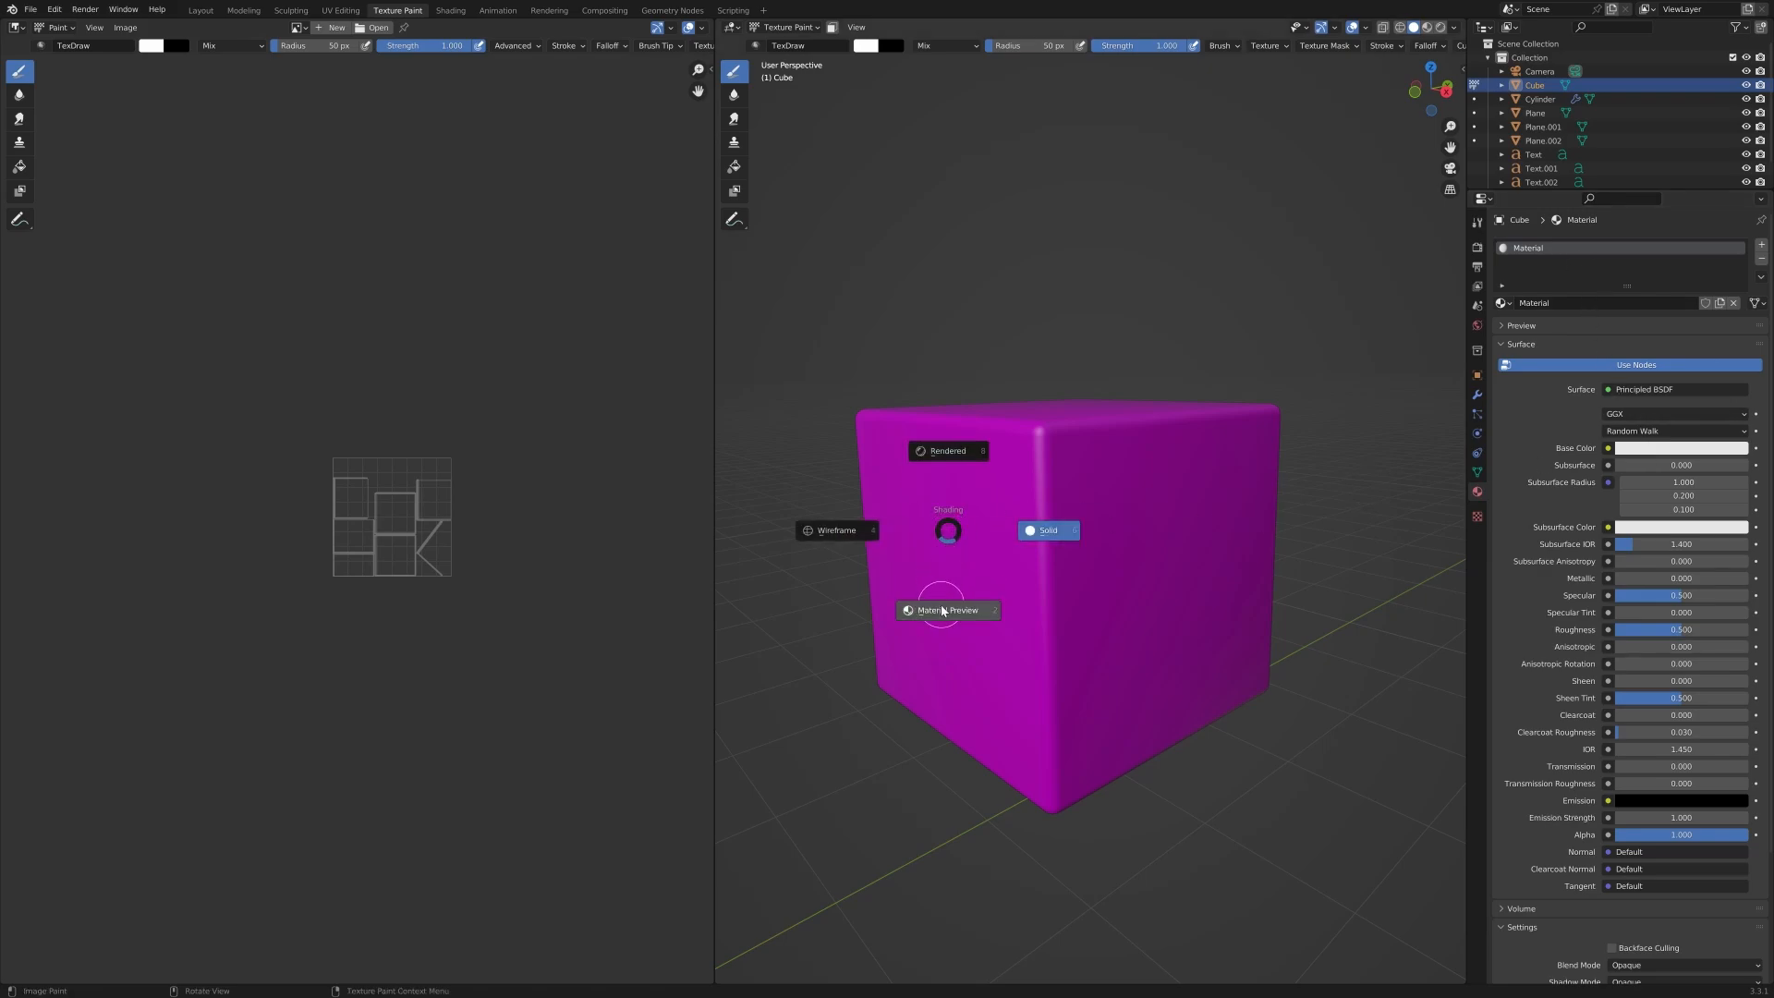
{"action": "left_click", "coordinate": [943, 602]}
{"action": "middle_click_drag", "start_coordinate": [1048, 582], "coordinate": [1029, 607]}
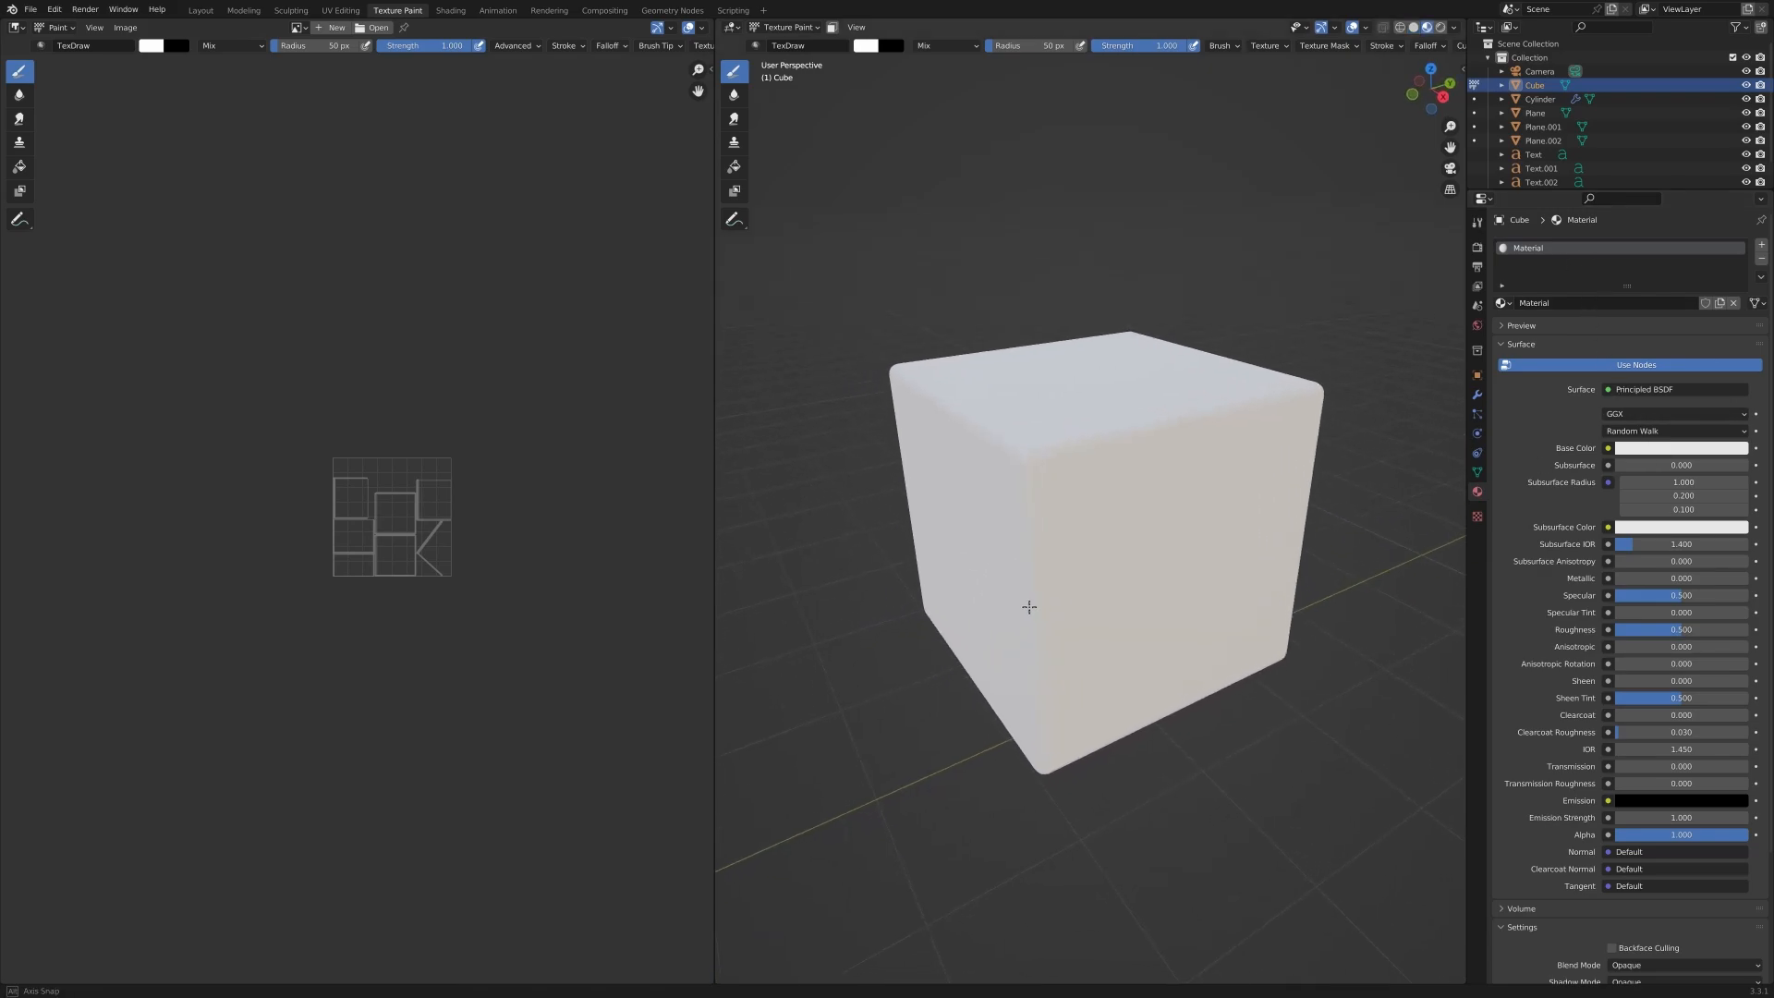
Set the material's base color to a very dark brown, hex 210F08.
{"action": "left_click", "coordinate": [1676, 445]}
{"action": "left_click_drag", "start_coordinate": [1686, 328], "coordinate": [1663, 336]}
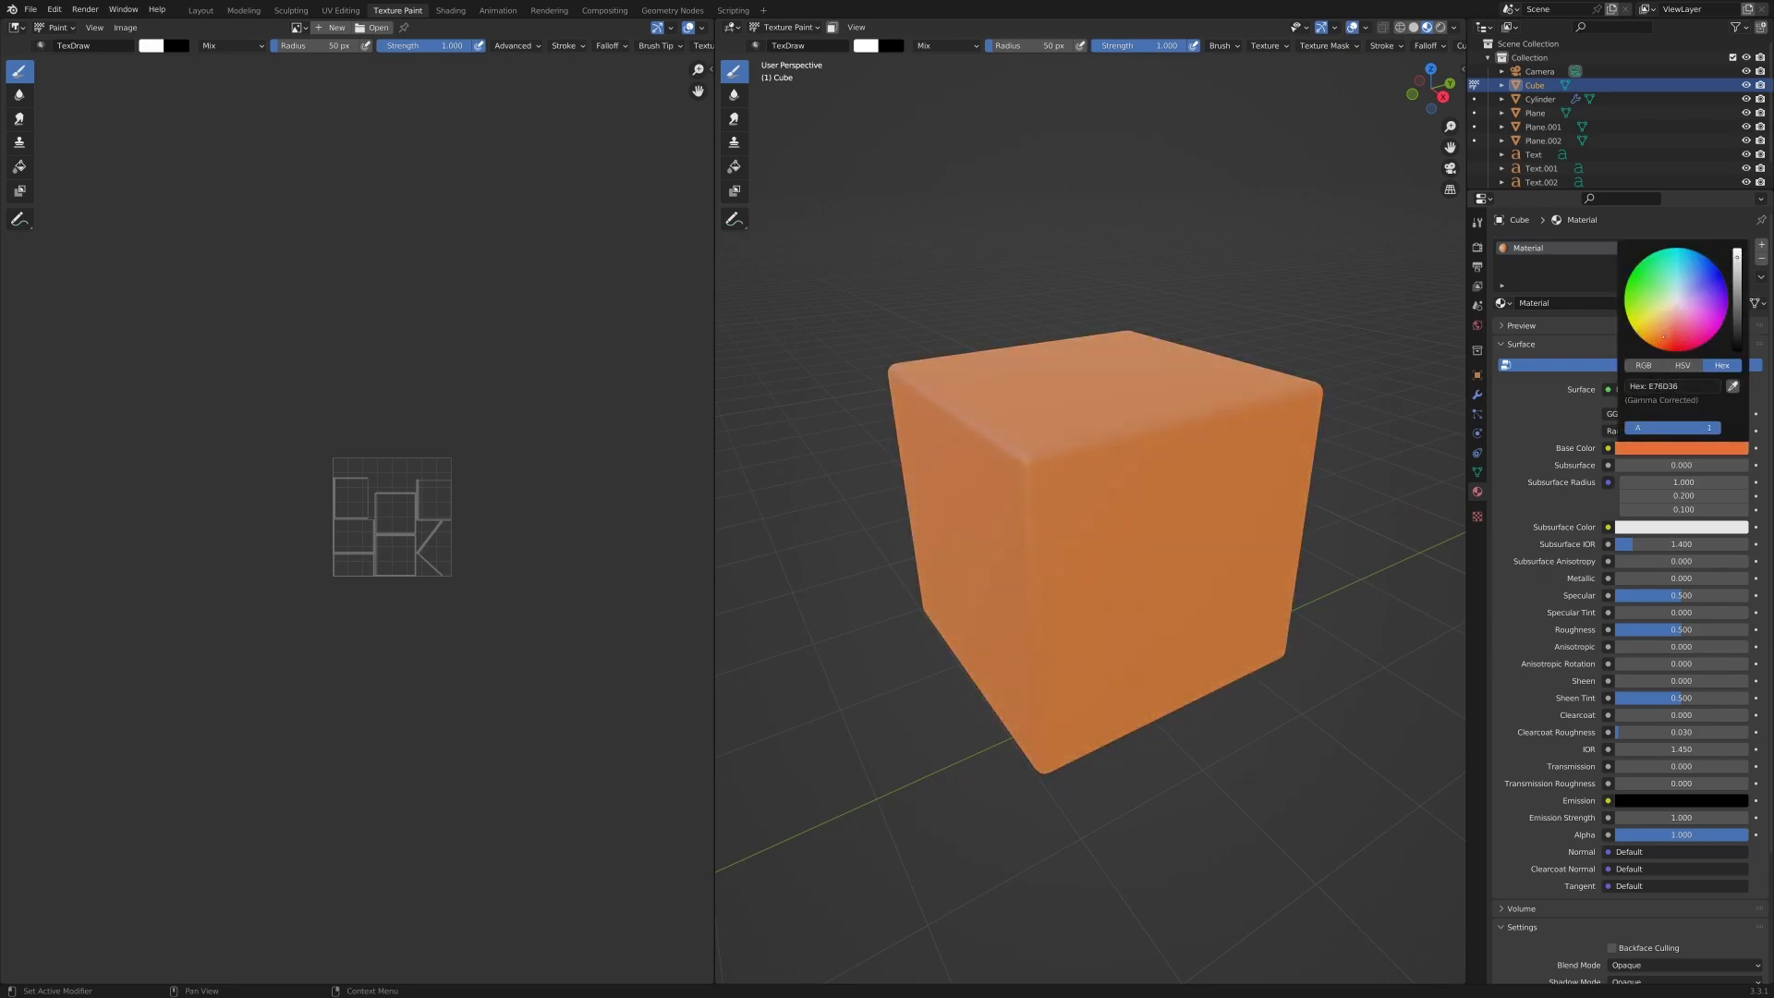
{"action": "left_click", "coordinate": [1700, 451]}
{"action": "left_click_drag", "start_coordinate": [1737, 264], "coordinate": [1737, 334]}
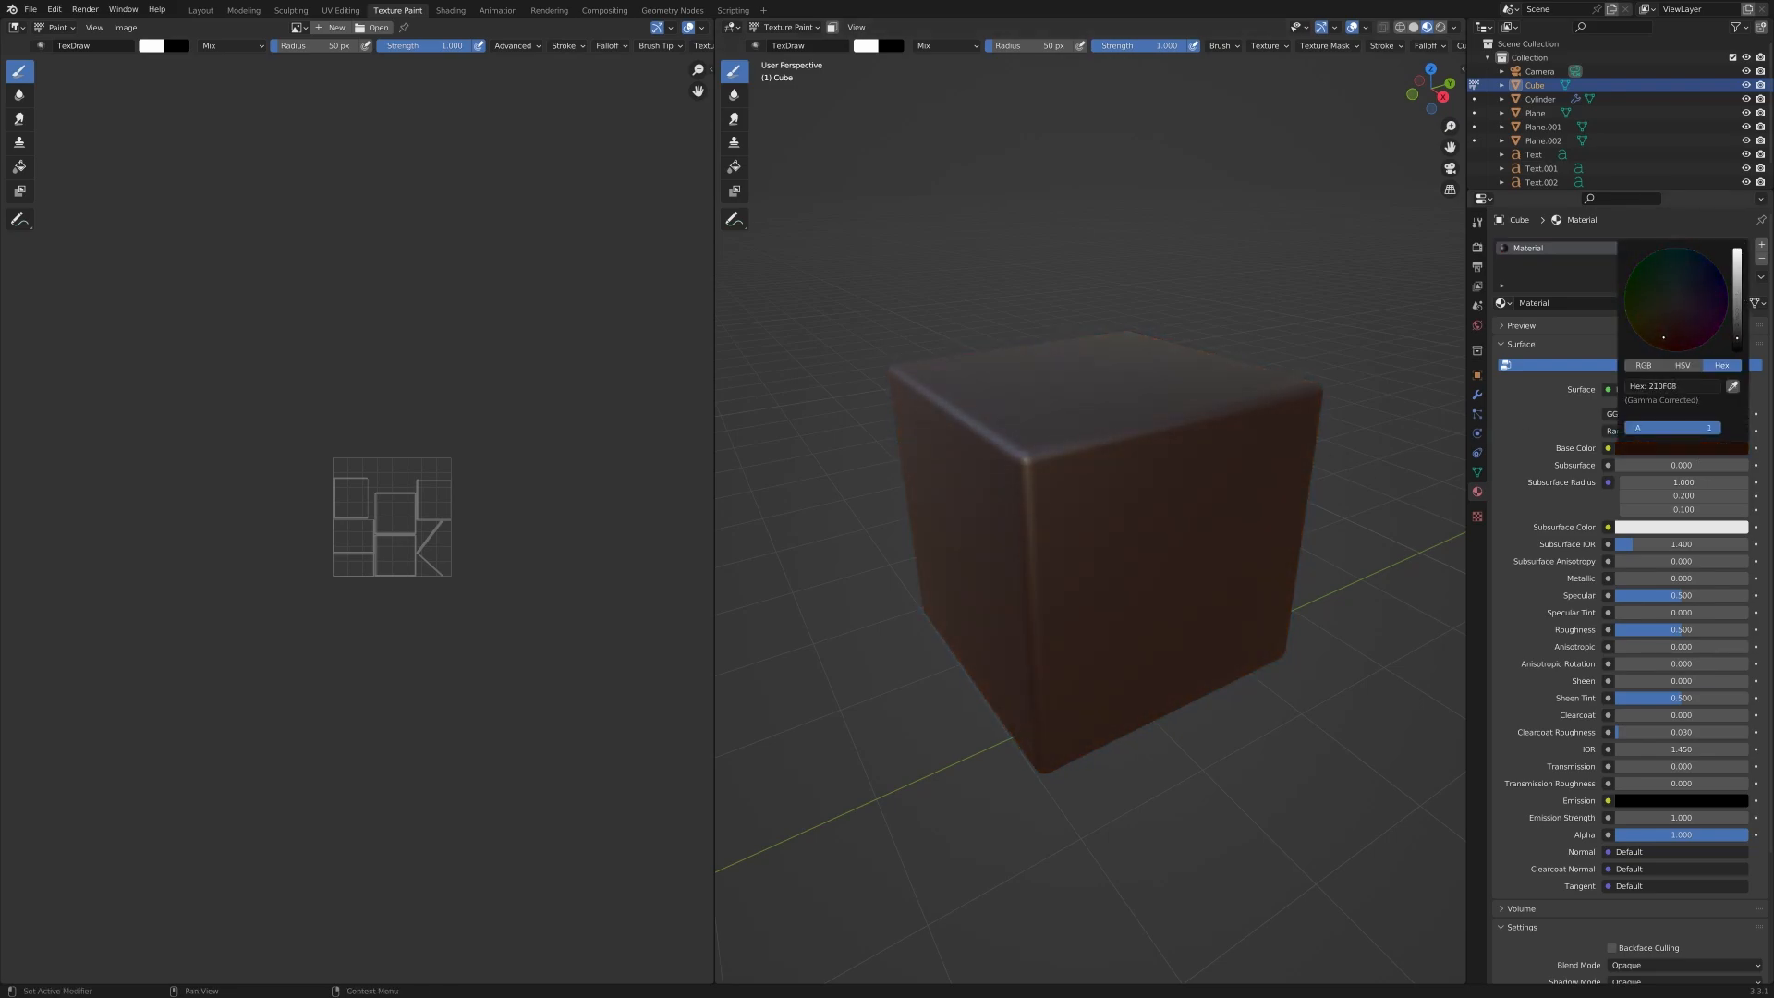
{"action": "mouse_move", "coordinate": [911, 578]}
{"action": "middle_mouse_down"}
{"action": "mouse_move", "coordinate": [969, 542]}
{"action": "mouse_move", "coordinate": [975, 568]}
{"action": "middle_mouse_up"}
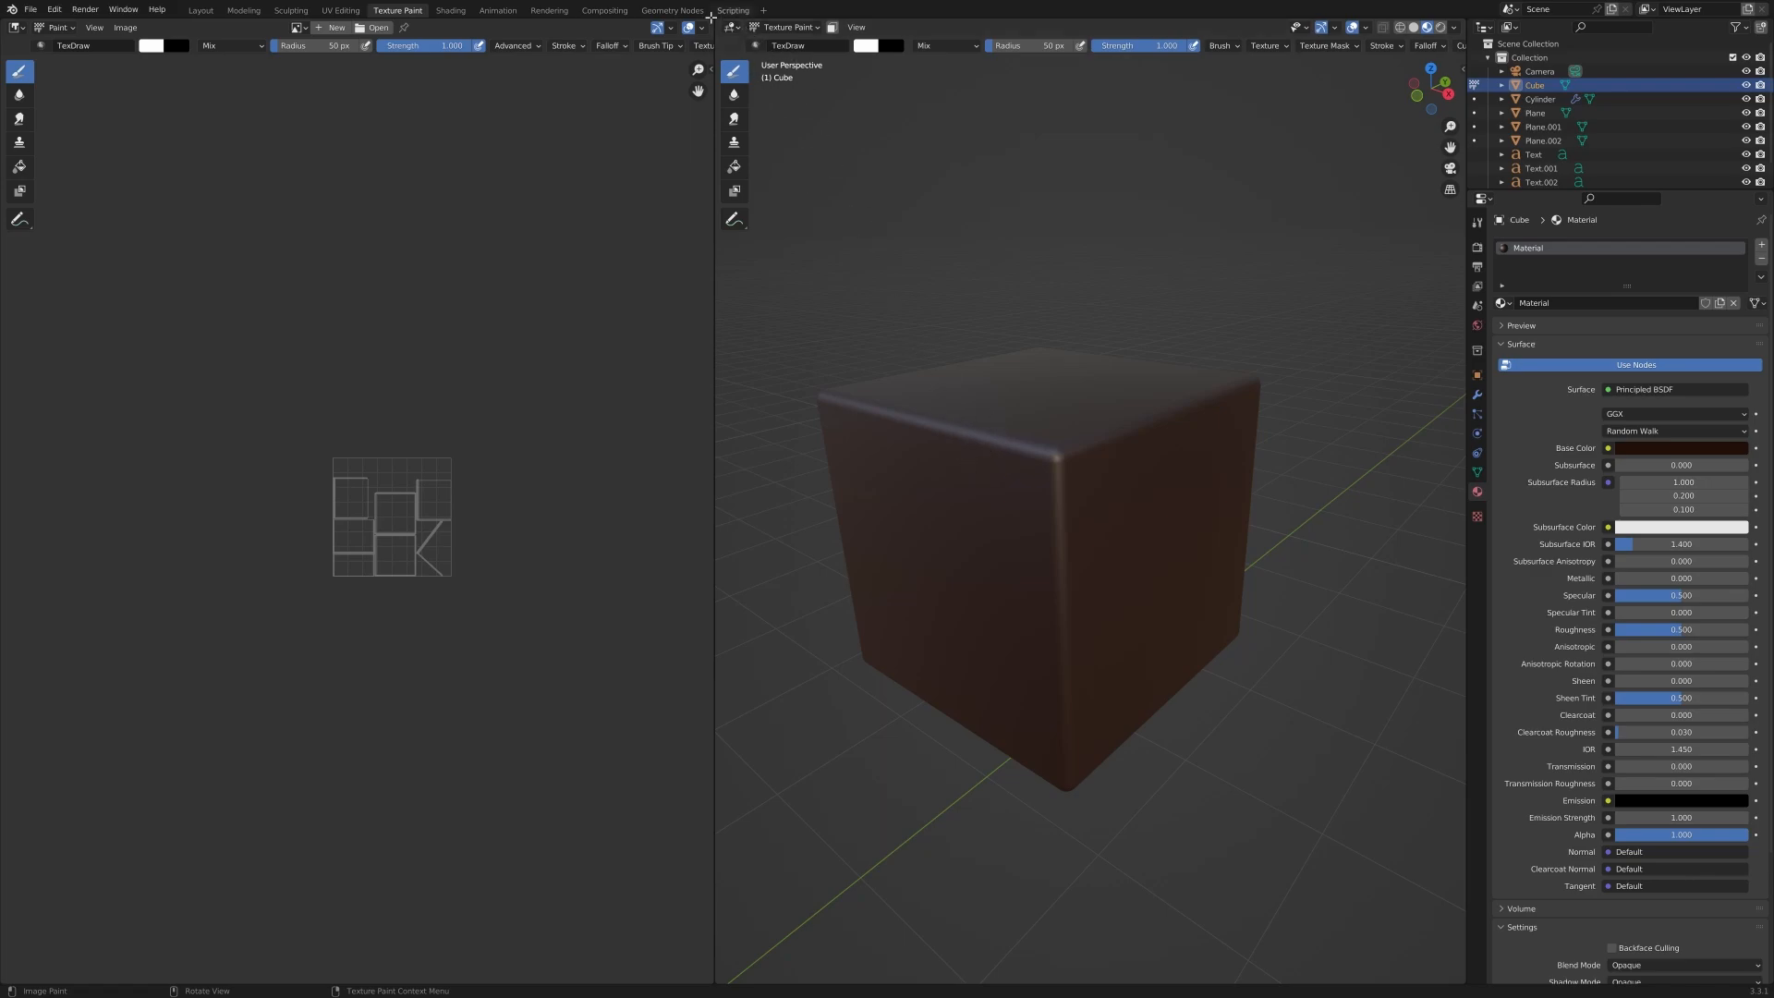
Split the image editor area horizontally and turn its upper part into a Shader Editor showing the cube's material.
{"action": "left_click_drag", "start_coordinate": [708, 25], "coordinate": [703, 431]}
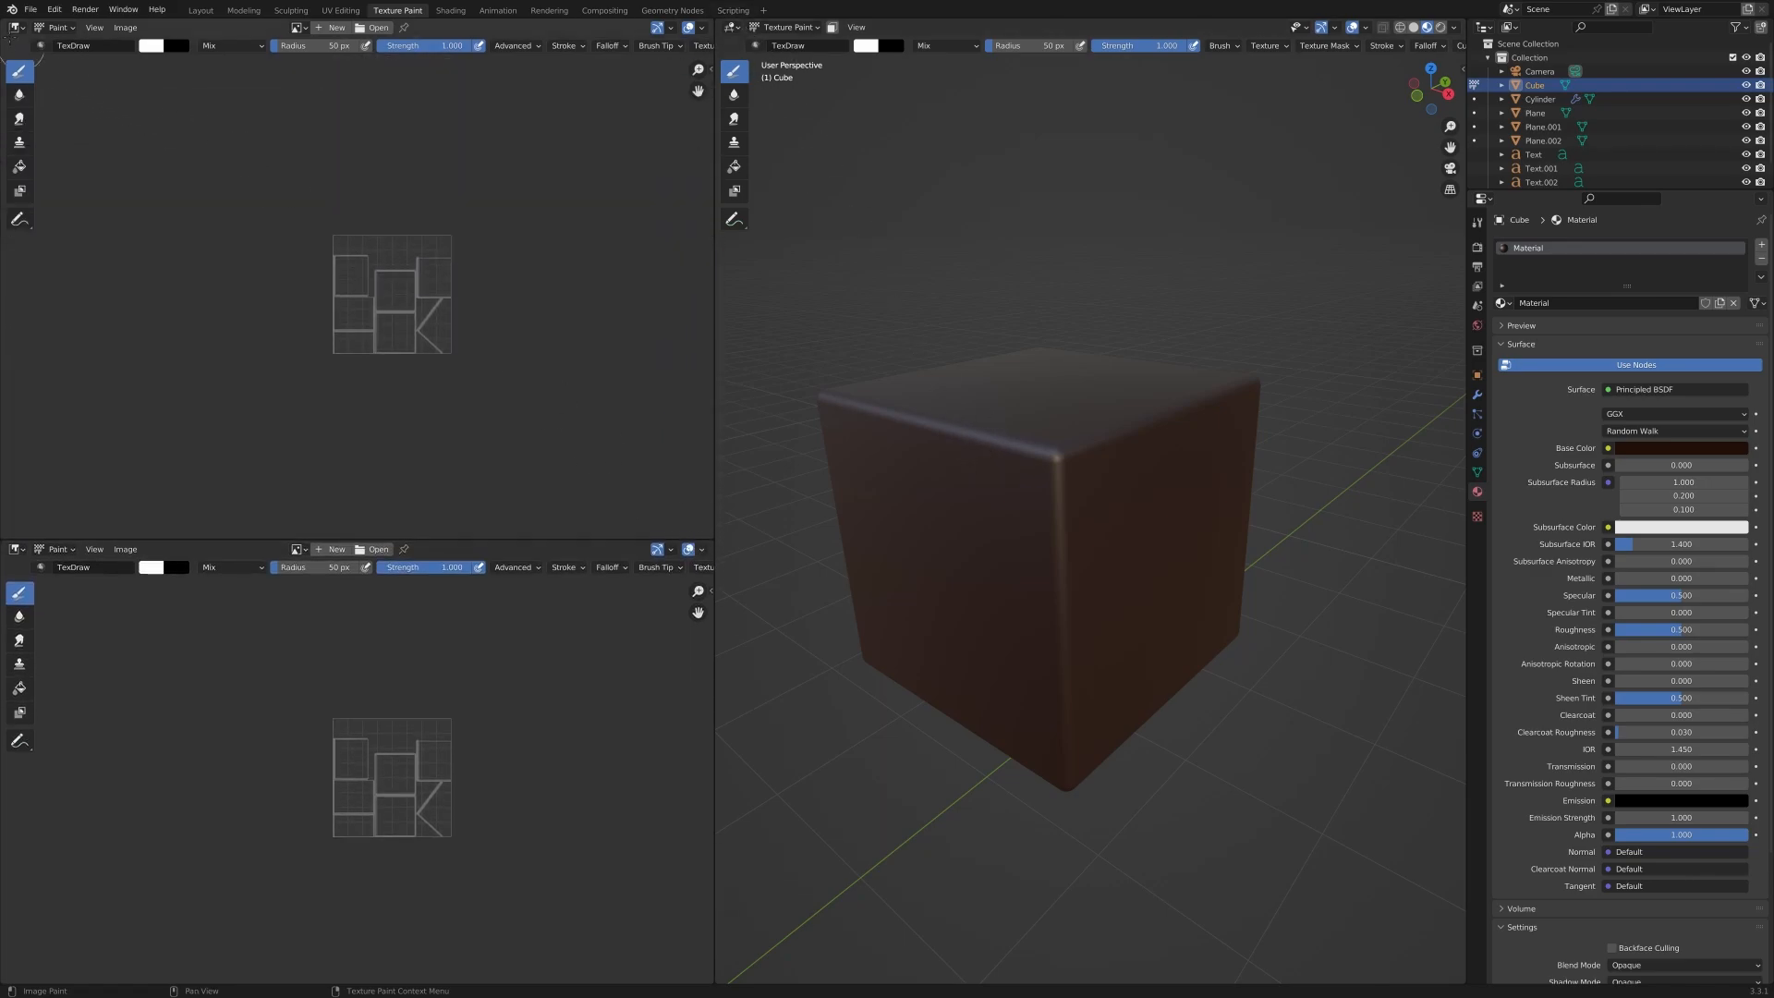
{"action": "left_click", "coordinate": [19, 30]}
{"action": "left_click", "coordinate": [51, 158]}
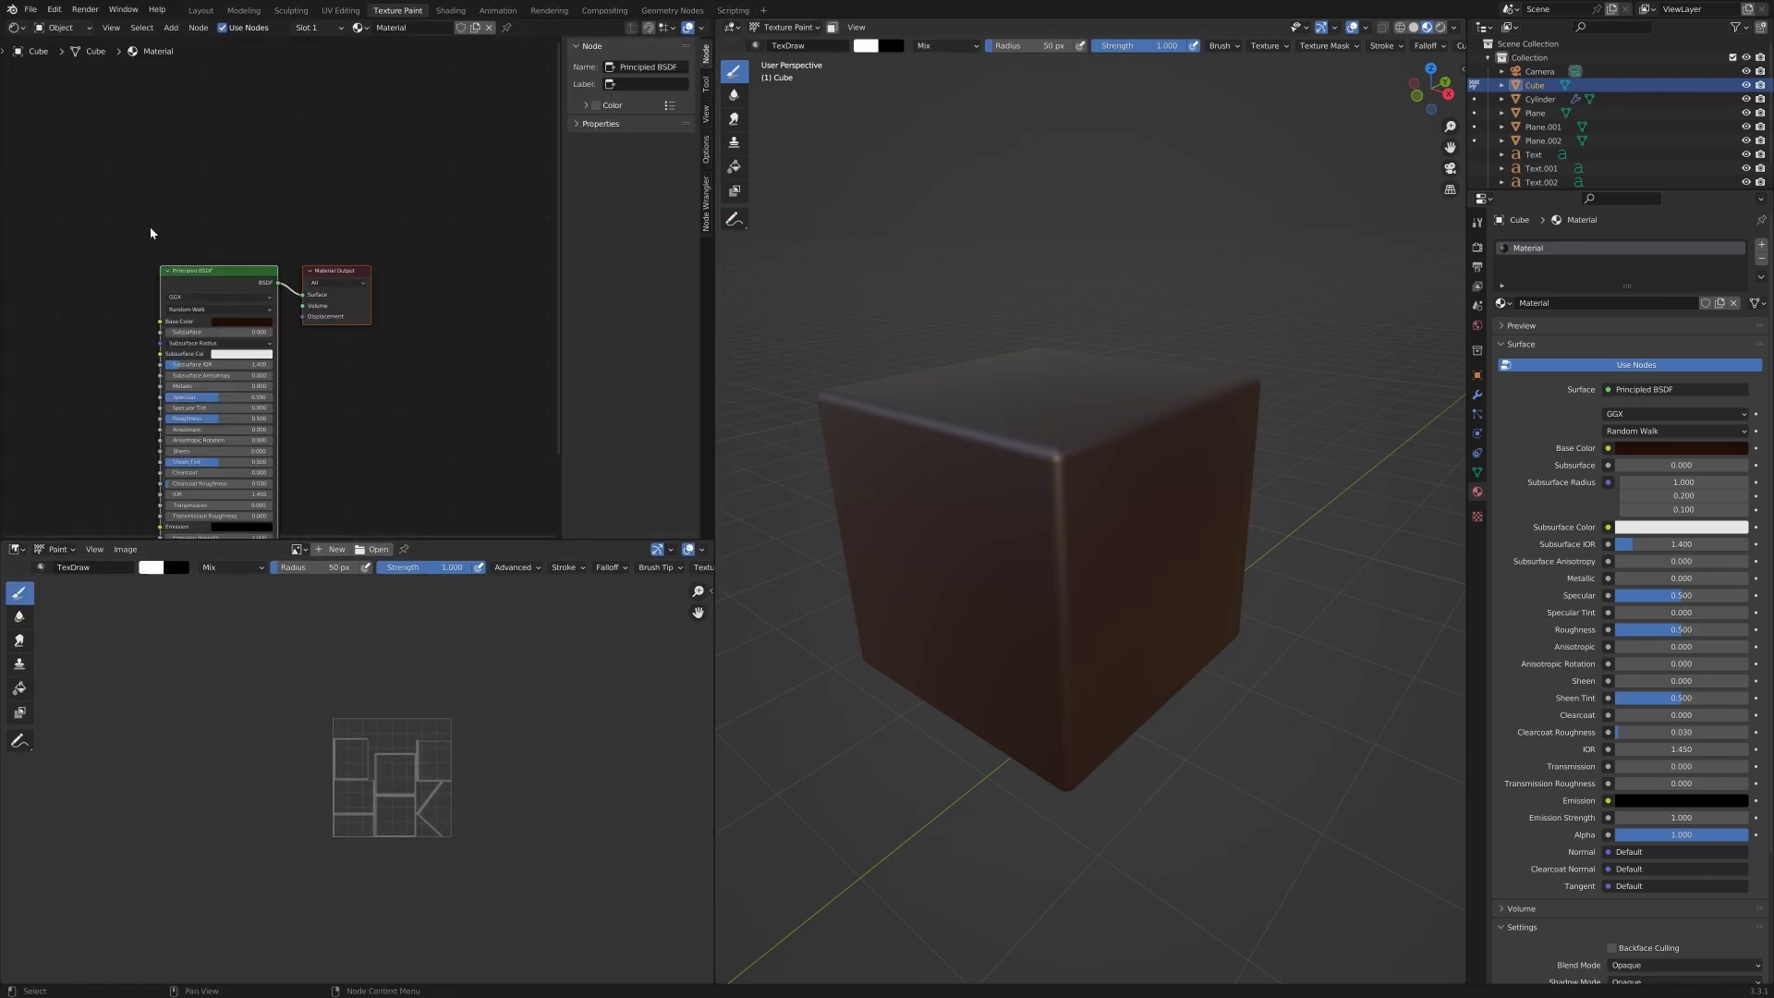
{"action": "middle_click_drag", "start_coordinate": [325, 404], "coordinate": [409, 424]}
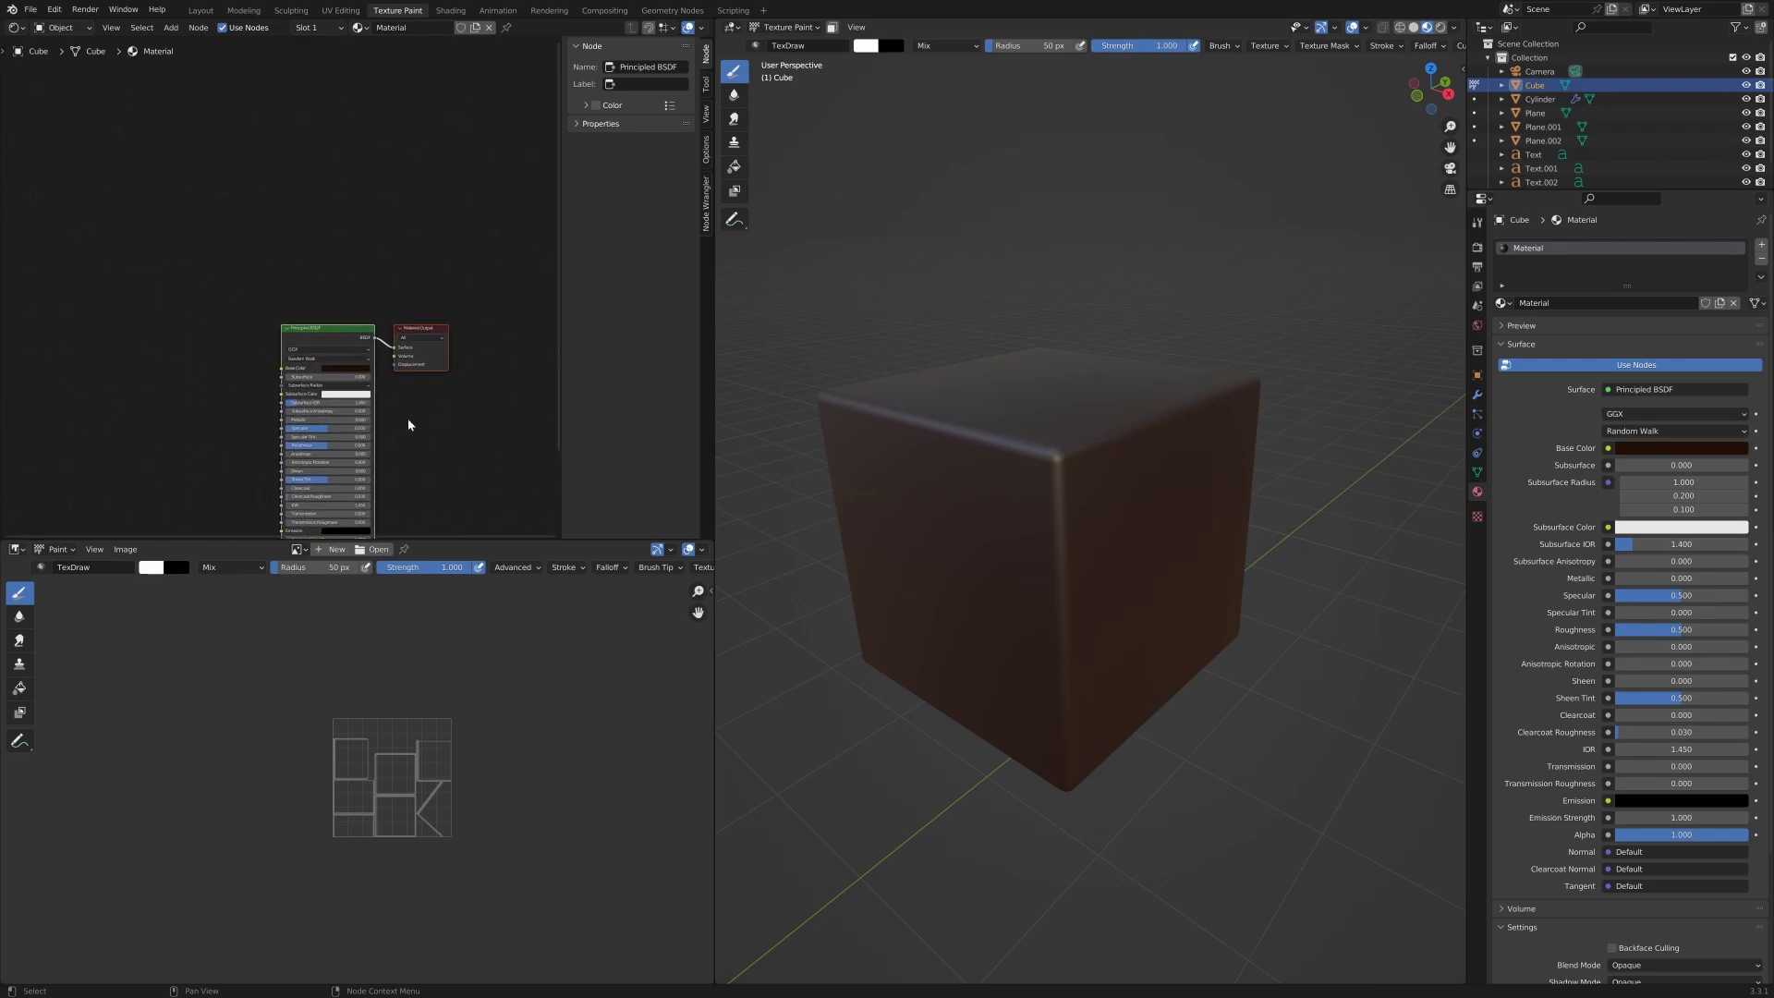
Add a second Principled BSDF node above the existing one.
{"action": "left_click", "coordinate": [336, 341]}
{"action": "key", "text": "shift+a"}
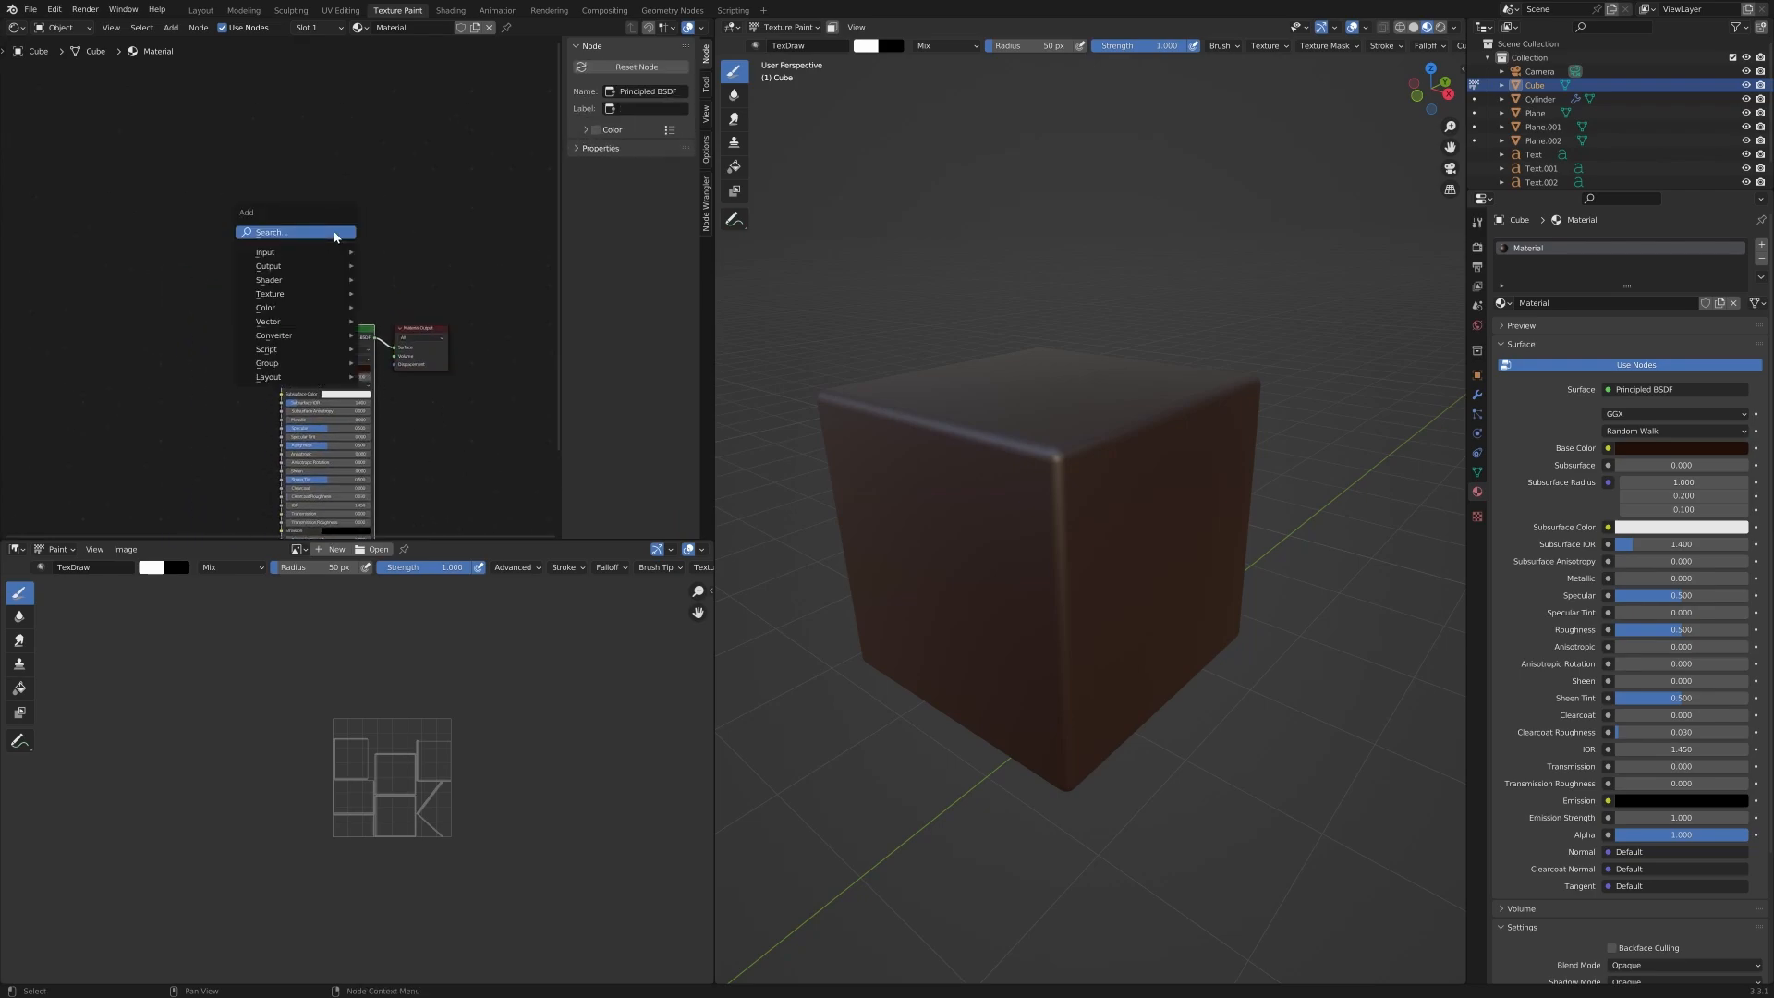
{"action": "left_click", "coordinate": [334, 237]}
{"action": "type", "text": "princ"}
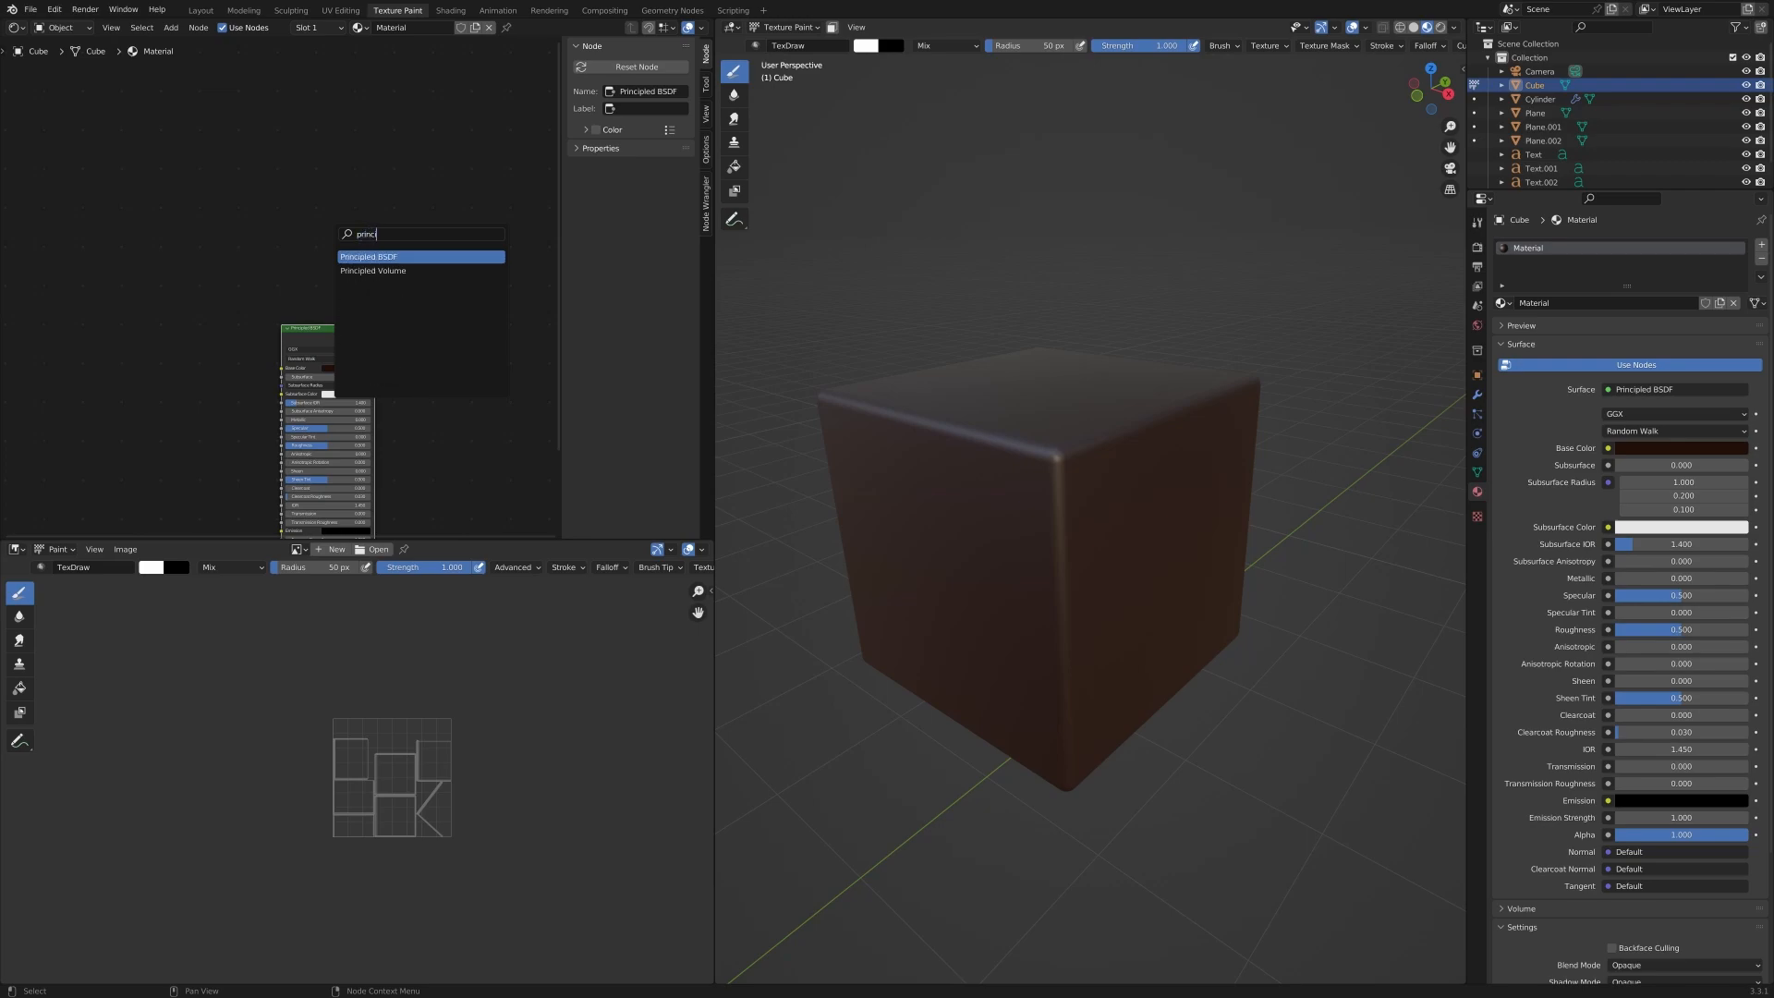
{"action": "key", "text": "Return"}
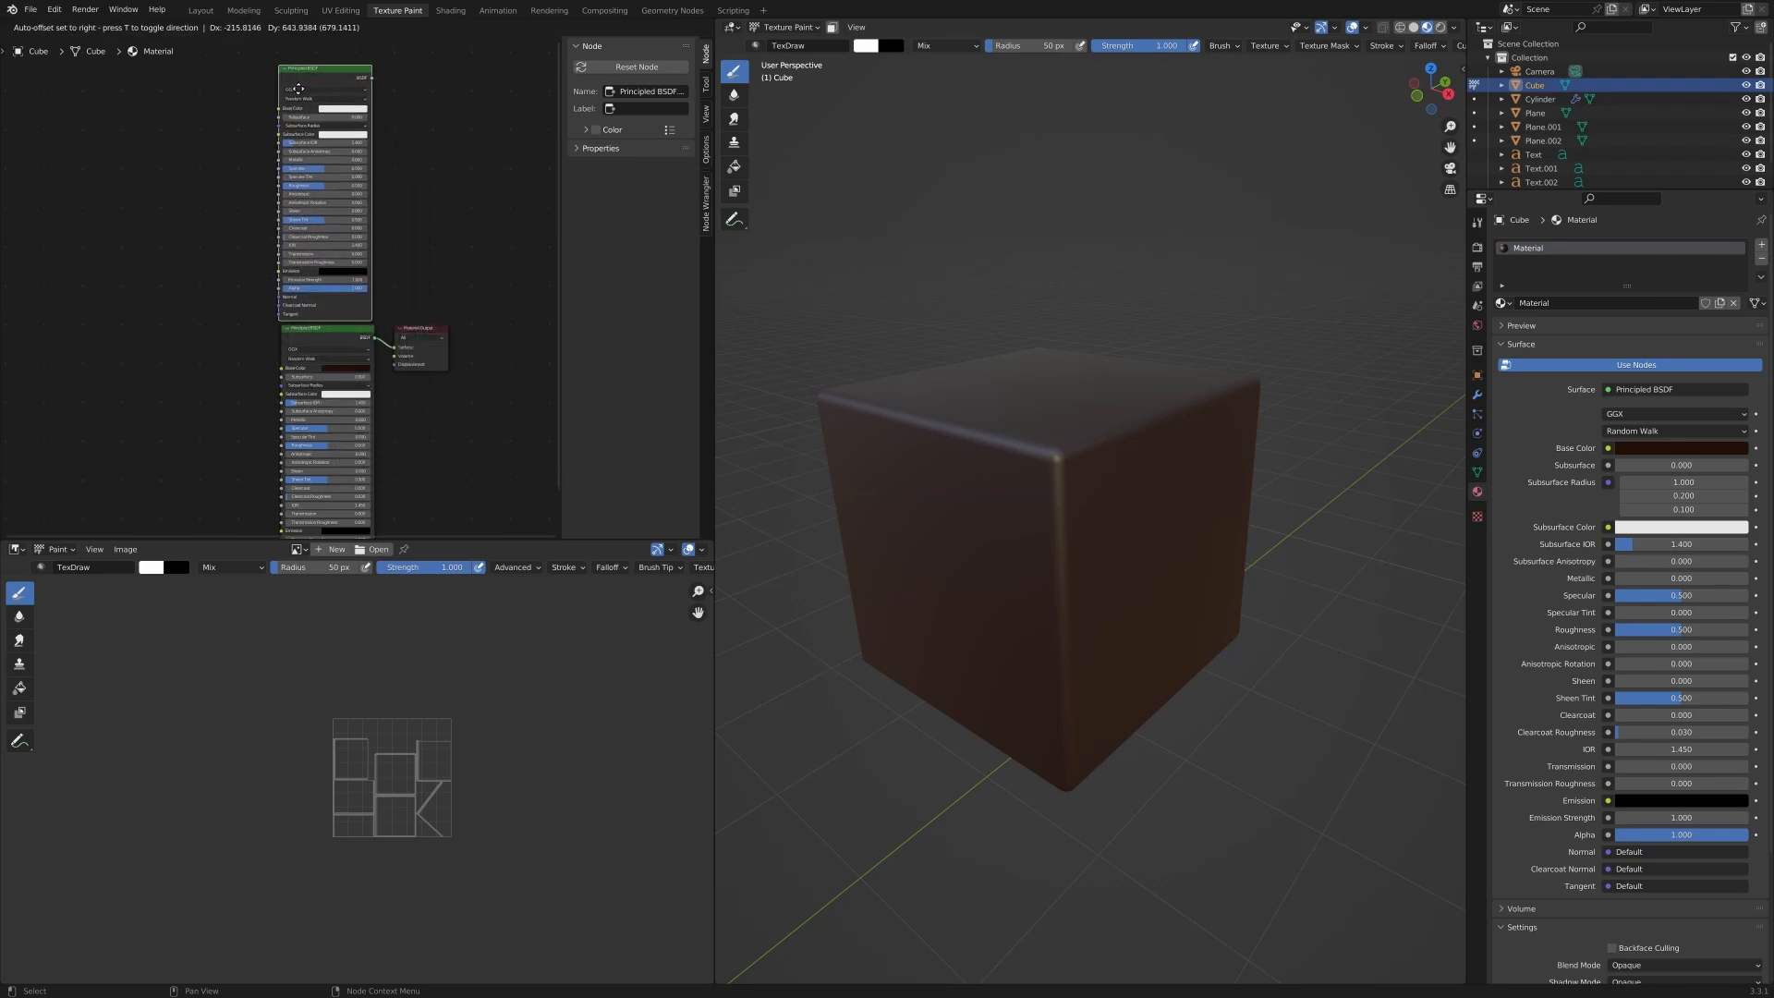
{"action": "left_click", "coordinate": [301, 89]}
Insert a Mix Shader before the Material Output and connect the new Principled BSDF to its second shader input.
{"action": "left_click_drag", "start_coordinate": [428, 338], "coordinate": [404, 261]}
{"action": "middle_click_drag", "start_coordinate": [338, 340], "coordinate": [474, 454]}
{"action": "key", "text": "shift+a"}
{"action": "left_click", "coordinate": [368, 302]}
{"action": "type", "text": "mix"}
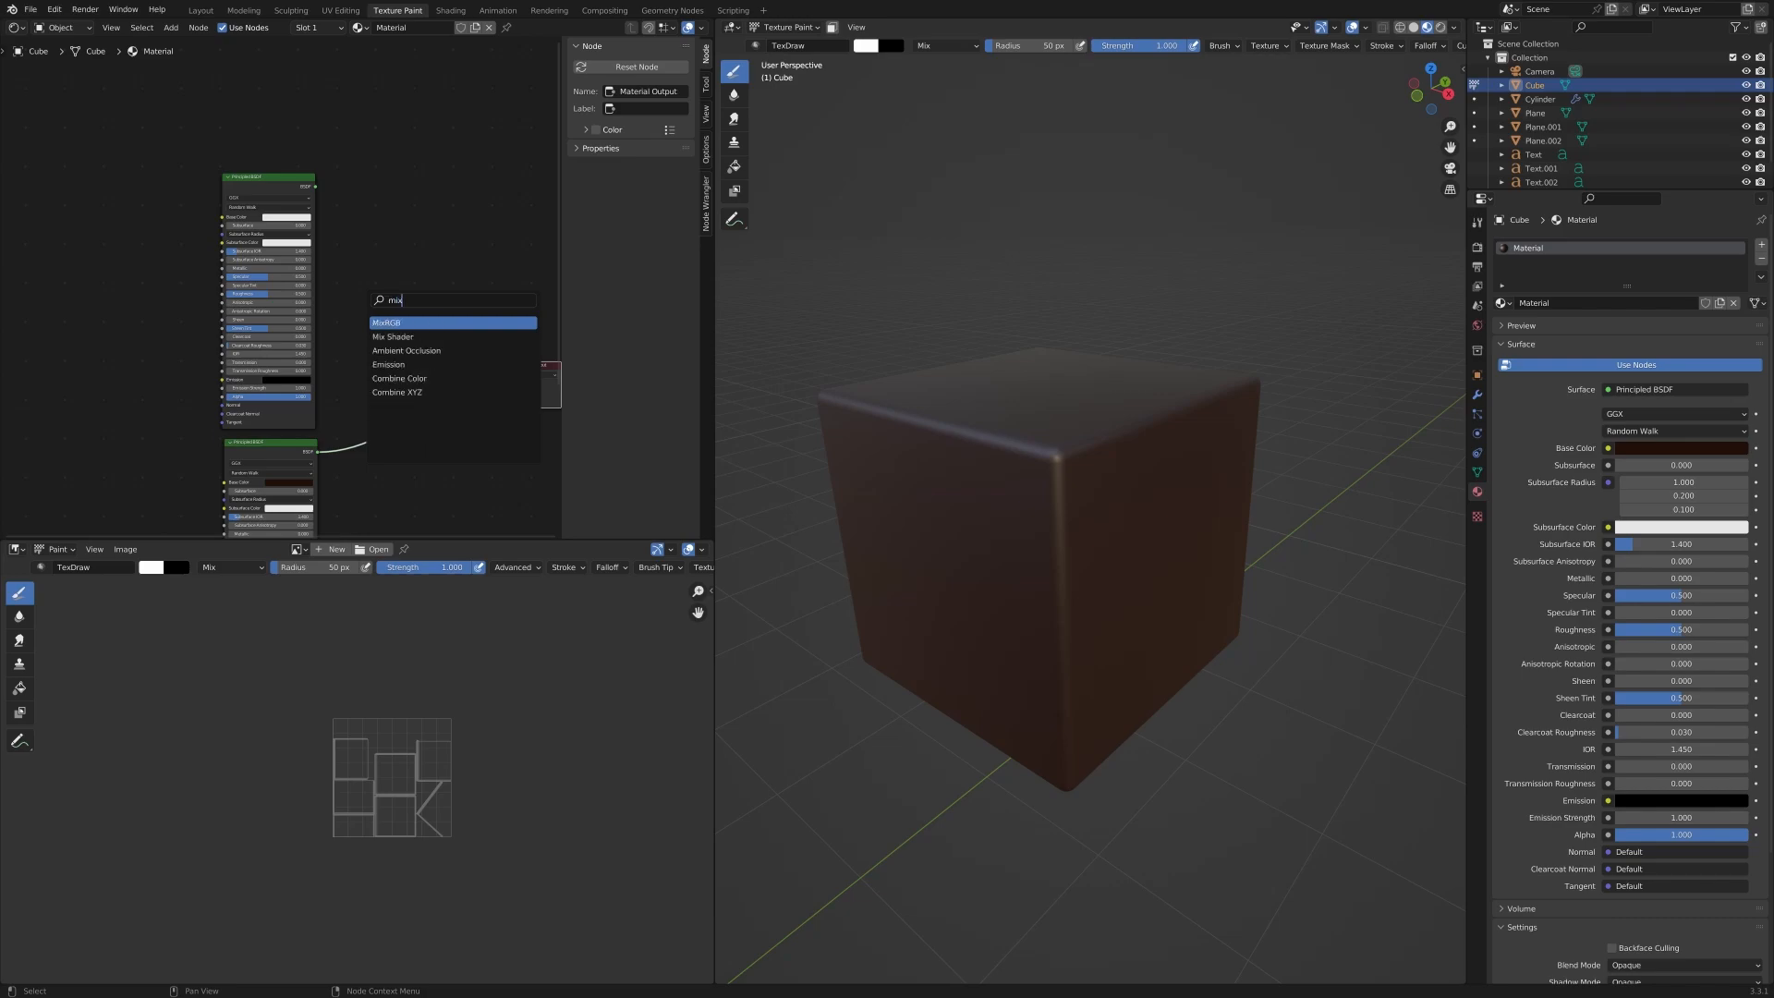
{"action": "left_click", "coordinate": [393, 336]}
{"action": "left_click", "coordinate": [415, 393]}
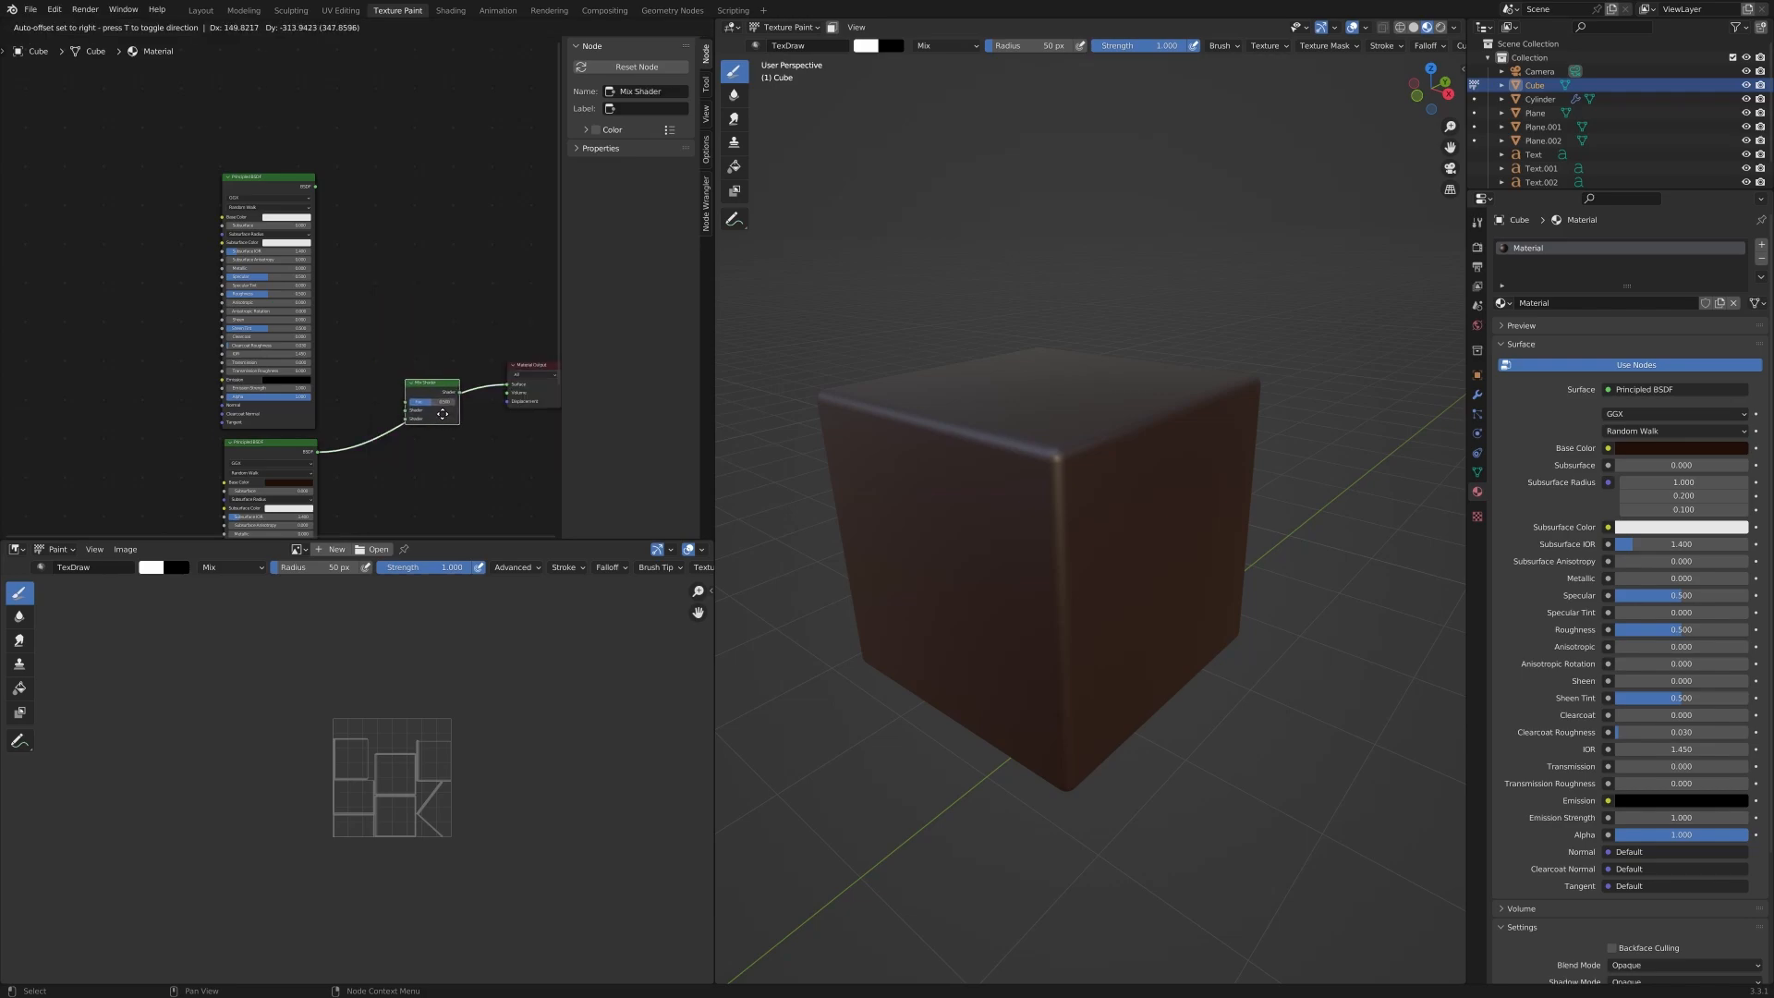
{"action": "left_click_drag", "start_coordinate": [316, 187], "coordinate": [407, 418]}
Add an Image Texture node beside the inputs of the new Principled BSDF.
{"action": "key", "text": "shift+a"}
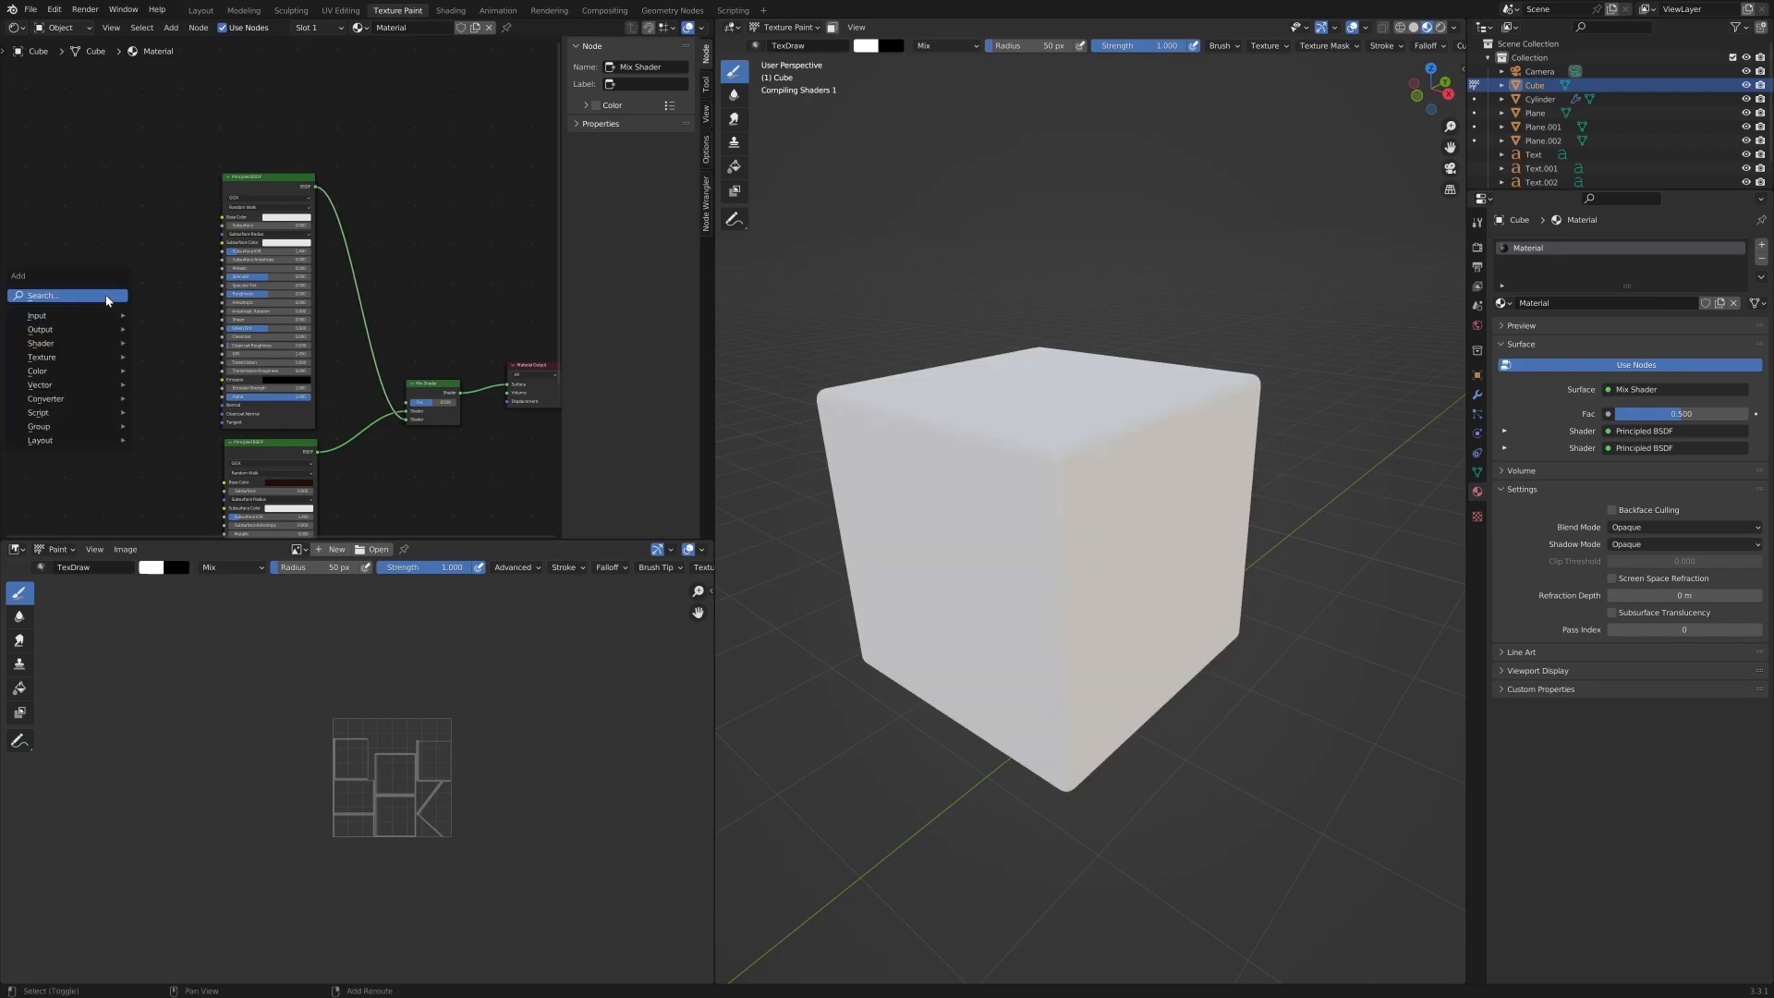
{"action": "type", "text": "image"}
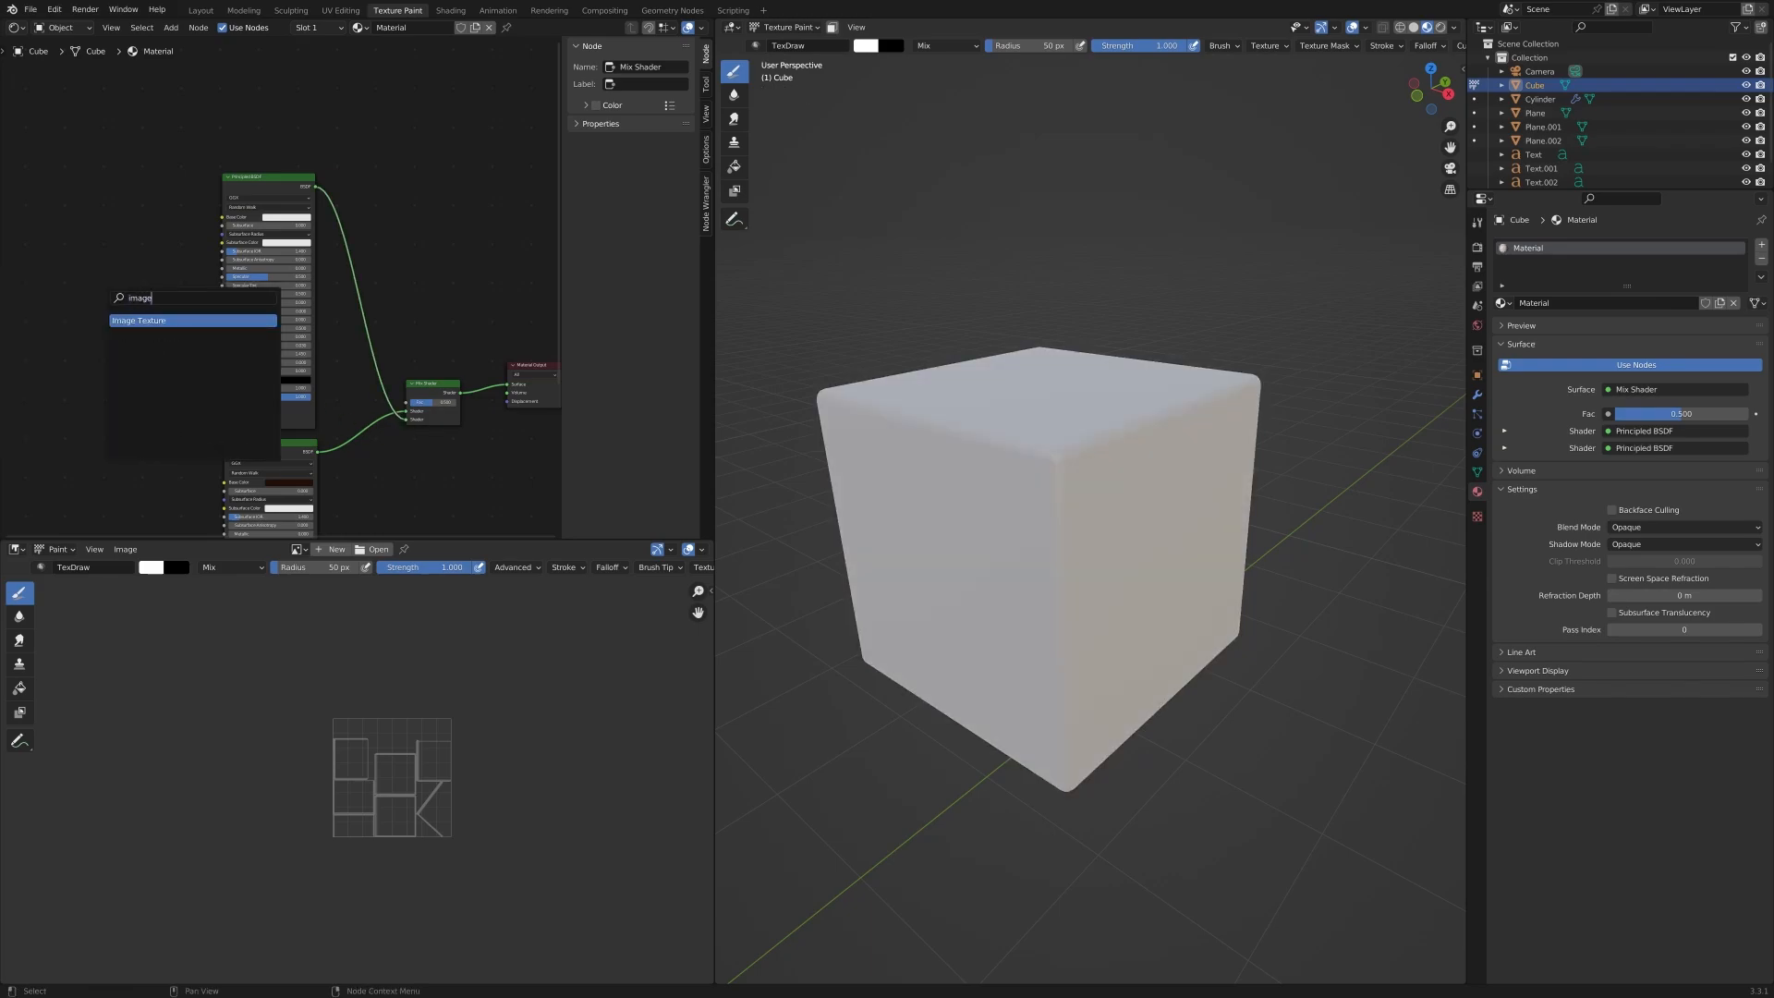
{"action": "key", "text": "Return"}
{"action": "left_click", "coordinate": [76, 228]}
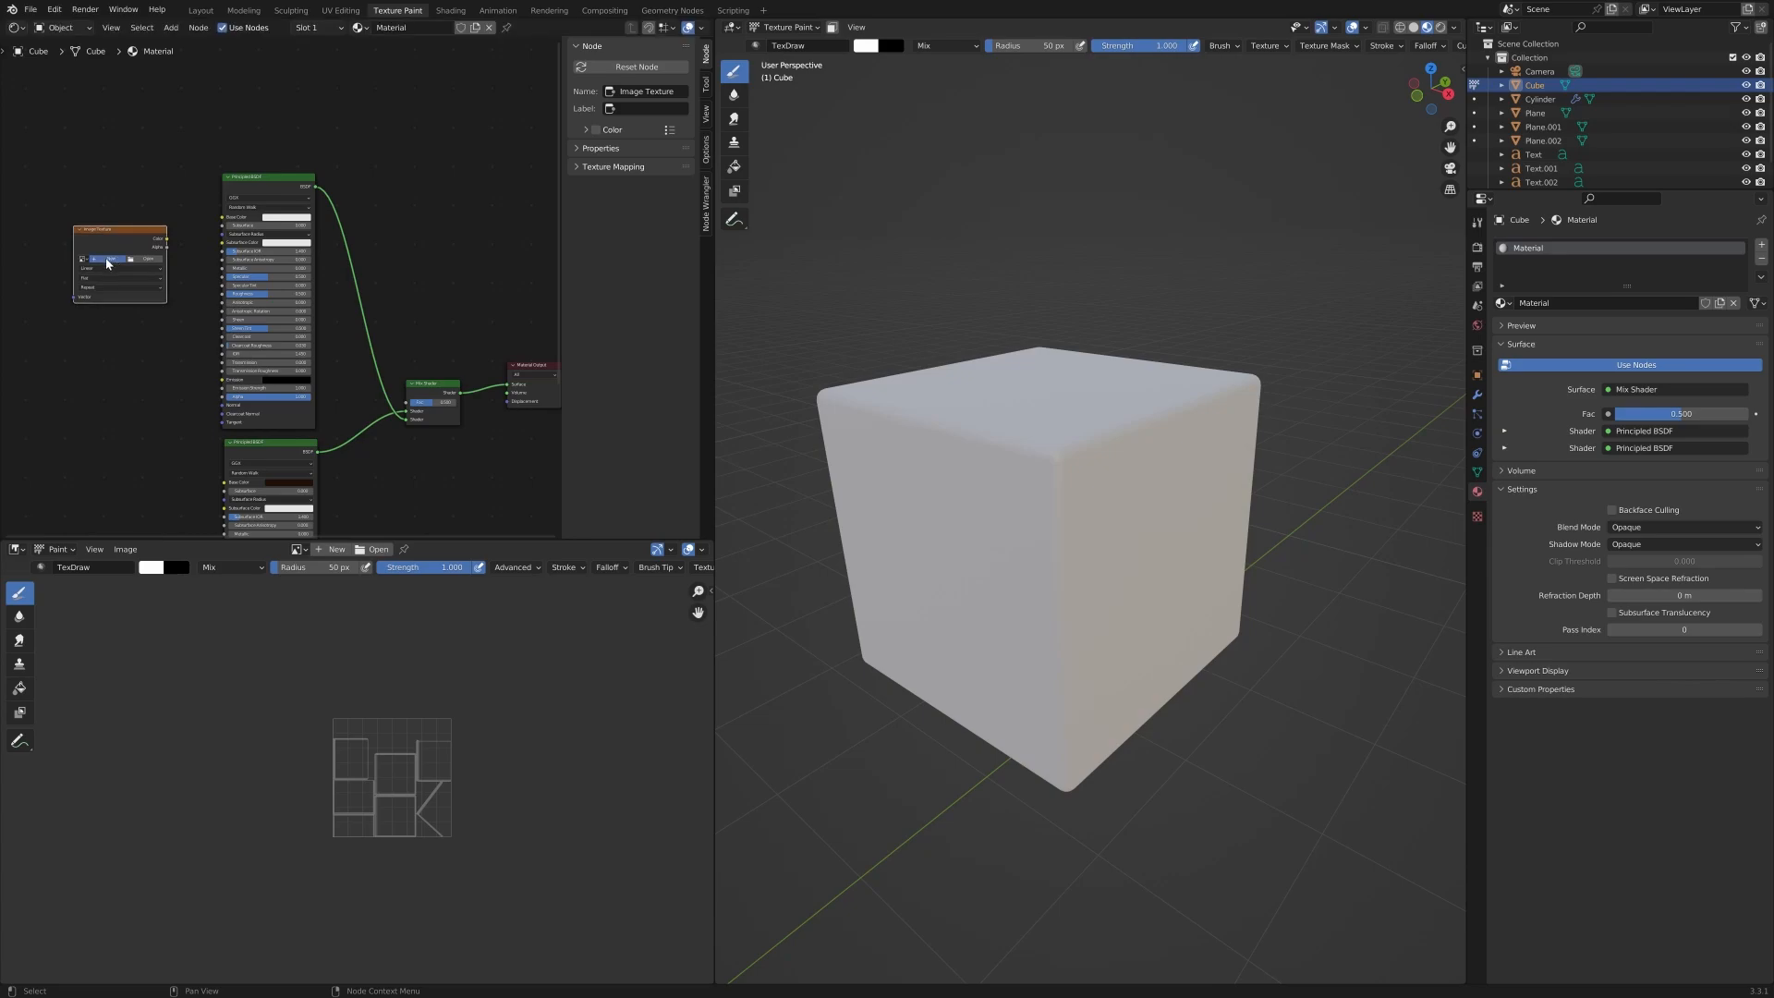
Create a new 2048 × 2048 px image named Decal in the Image Texture node, filled with fully transparent black.
{"action": "left_click", "coordinate": [111, 260]}
{"action": "left_click", "coordinate": [123, 283]}
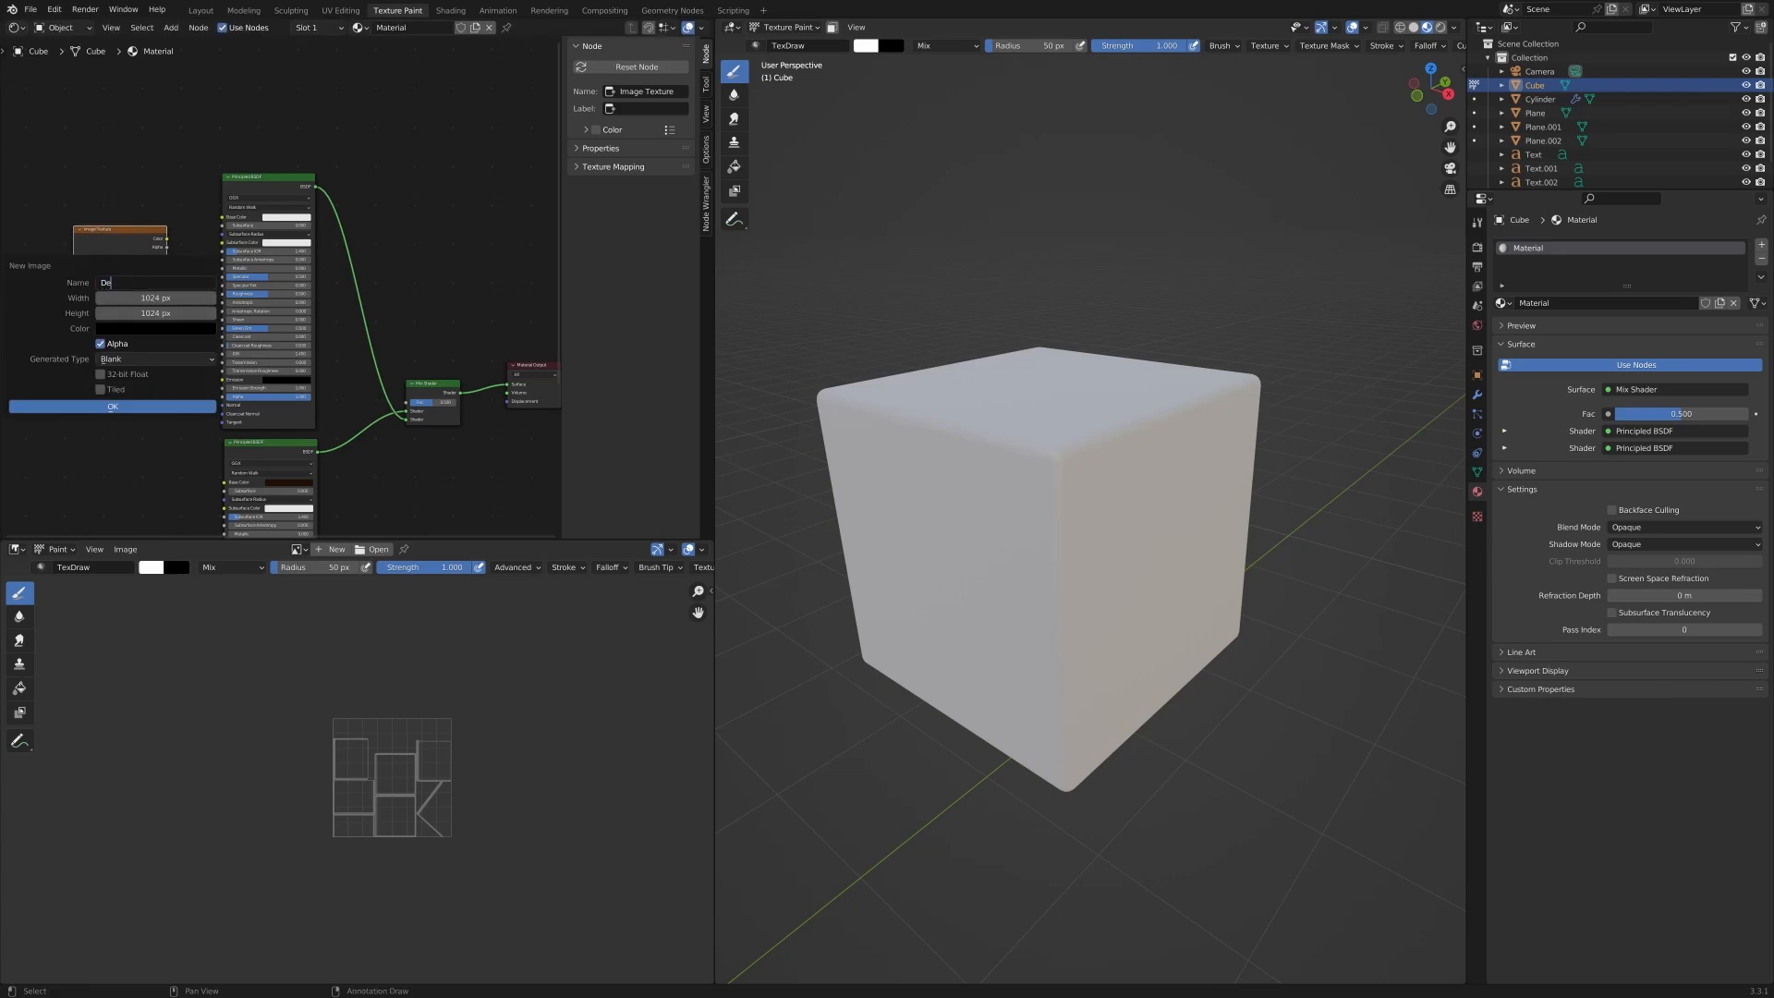
{"action": "type", "text": "Decal"}
{"action": "key", "text": "Tab"}
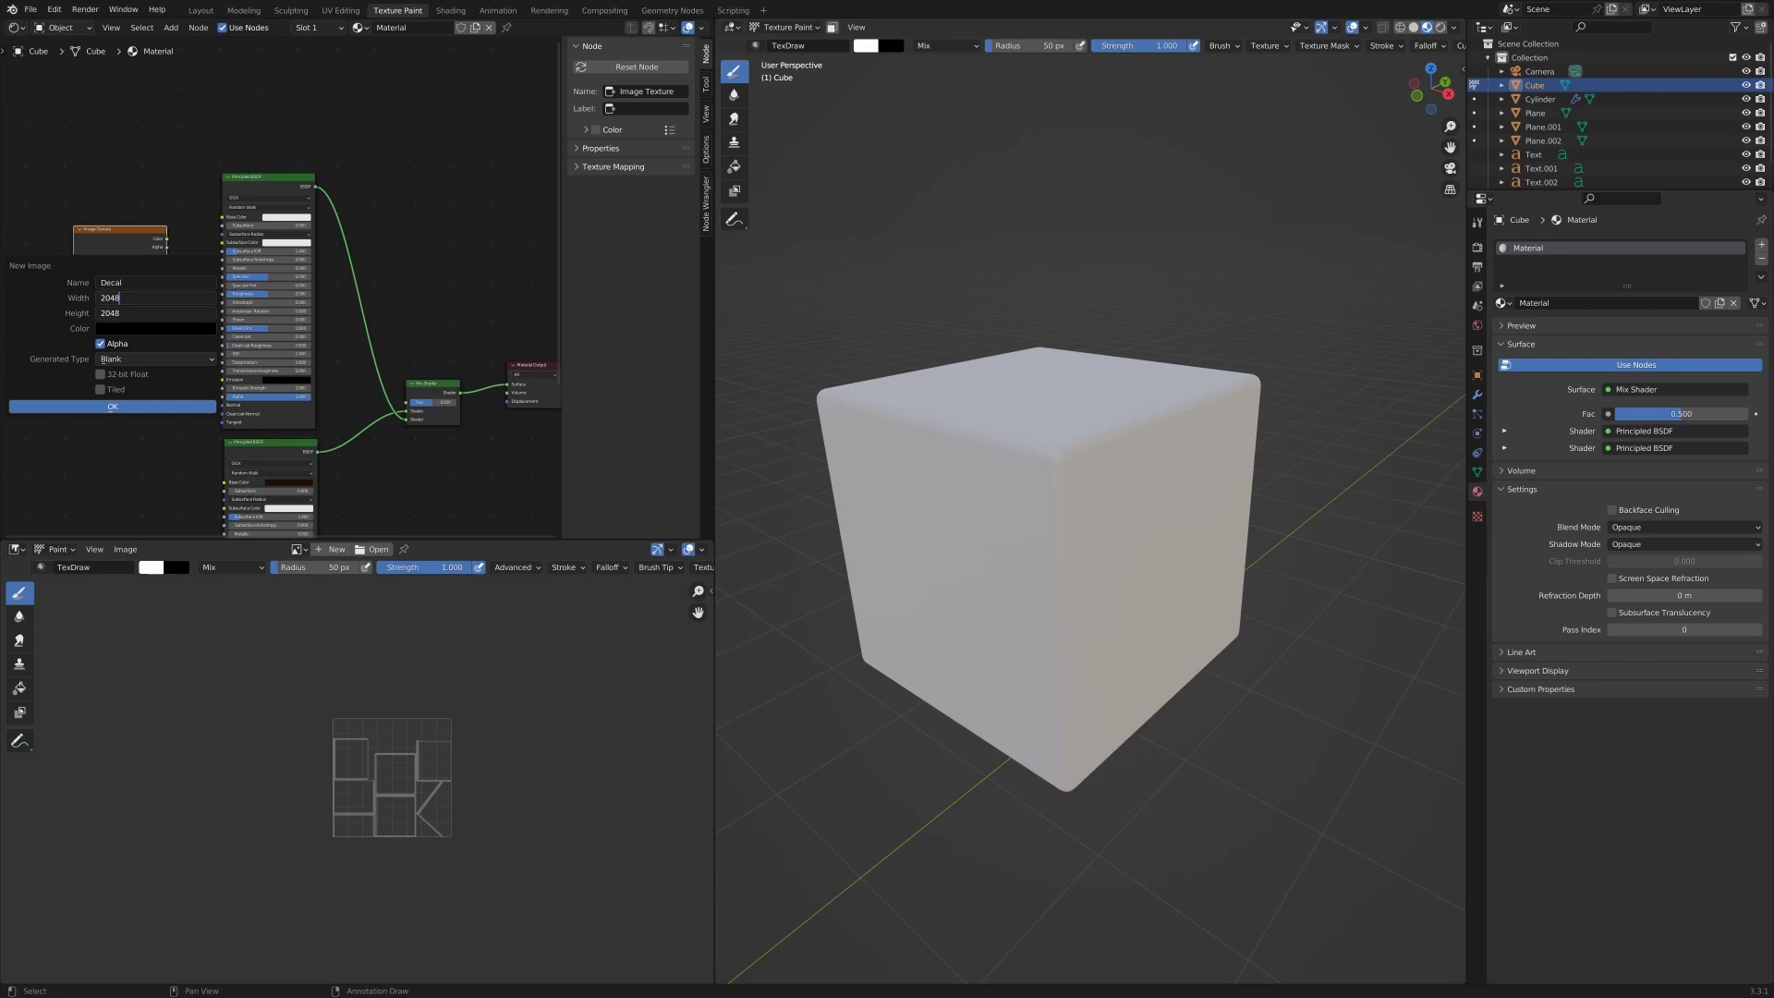
{"action": "type", "text": "2048"}
{"action": "left_click", "coordinate": [138, 330]}
{"action": "left_click", "coordinate": [152, 326]}
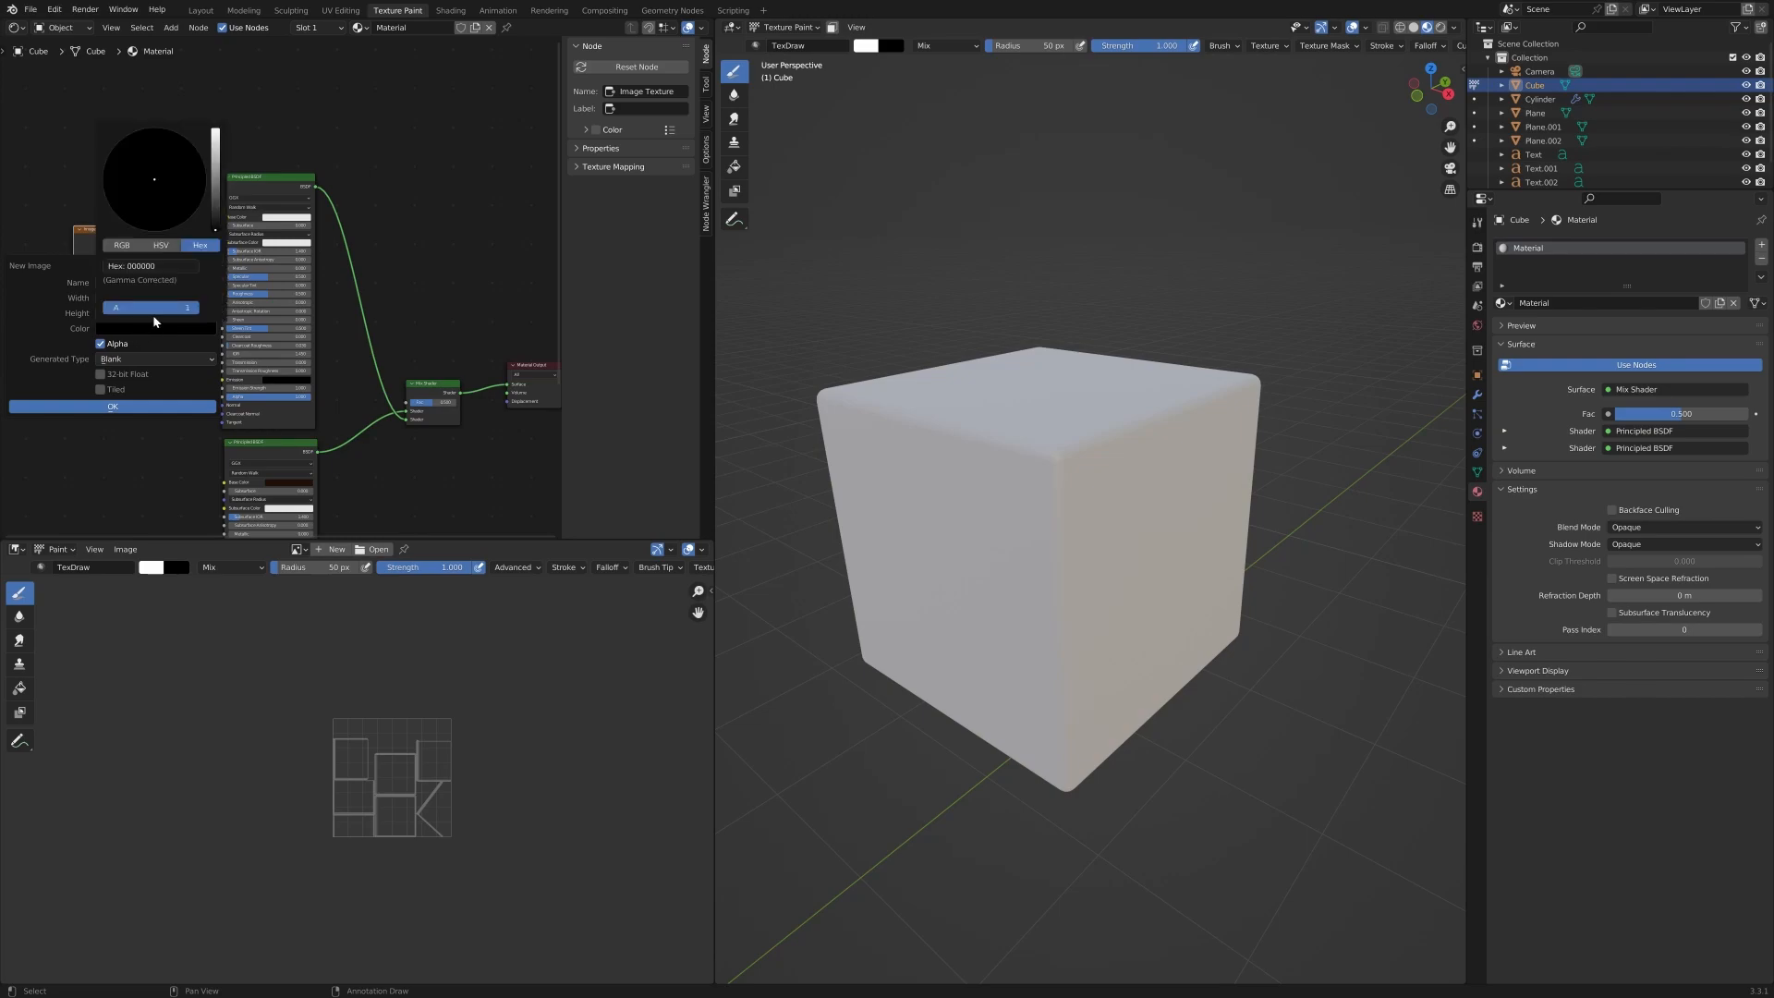
{"action": "left_click", "coordinate": [161, 245]}
{"action": "left_click_drag", "start_coordinate": [163, 307], "coordinate": [111, 308]}
{"action": "left_click", "coordinate": [105, 408]}
Connect the Decal texture's Alpha to the Mix Shader's Fac and its Color to the new Principled BSDF's Base Color.
{"action": "left_click_drag", "start_coordinate": [167, 247], "coordinate": [407, 402]}
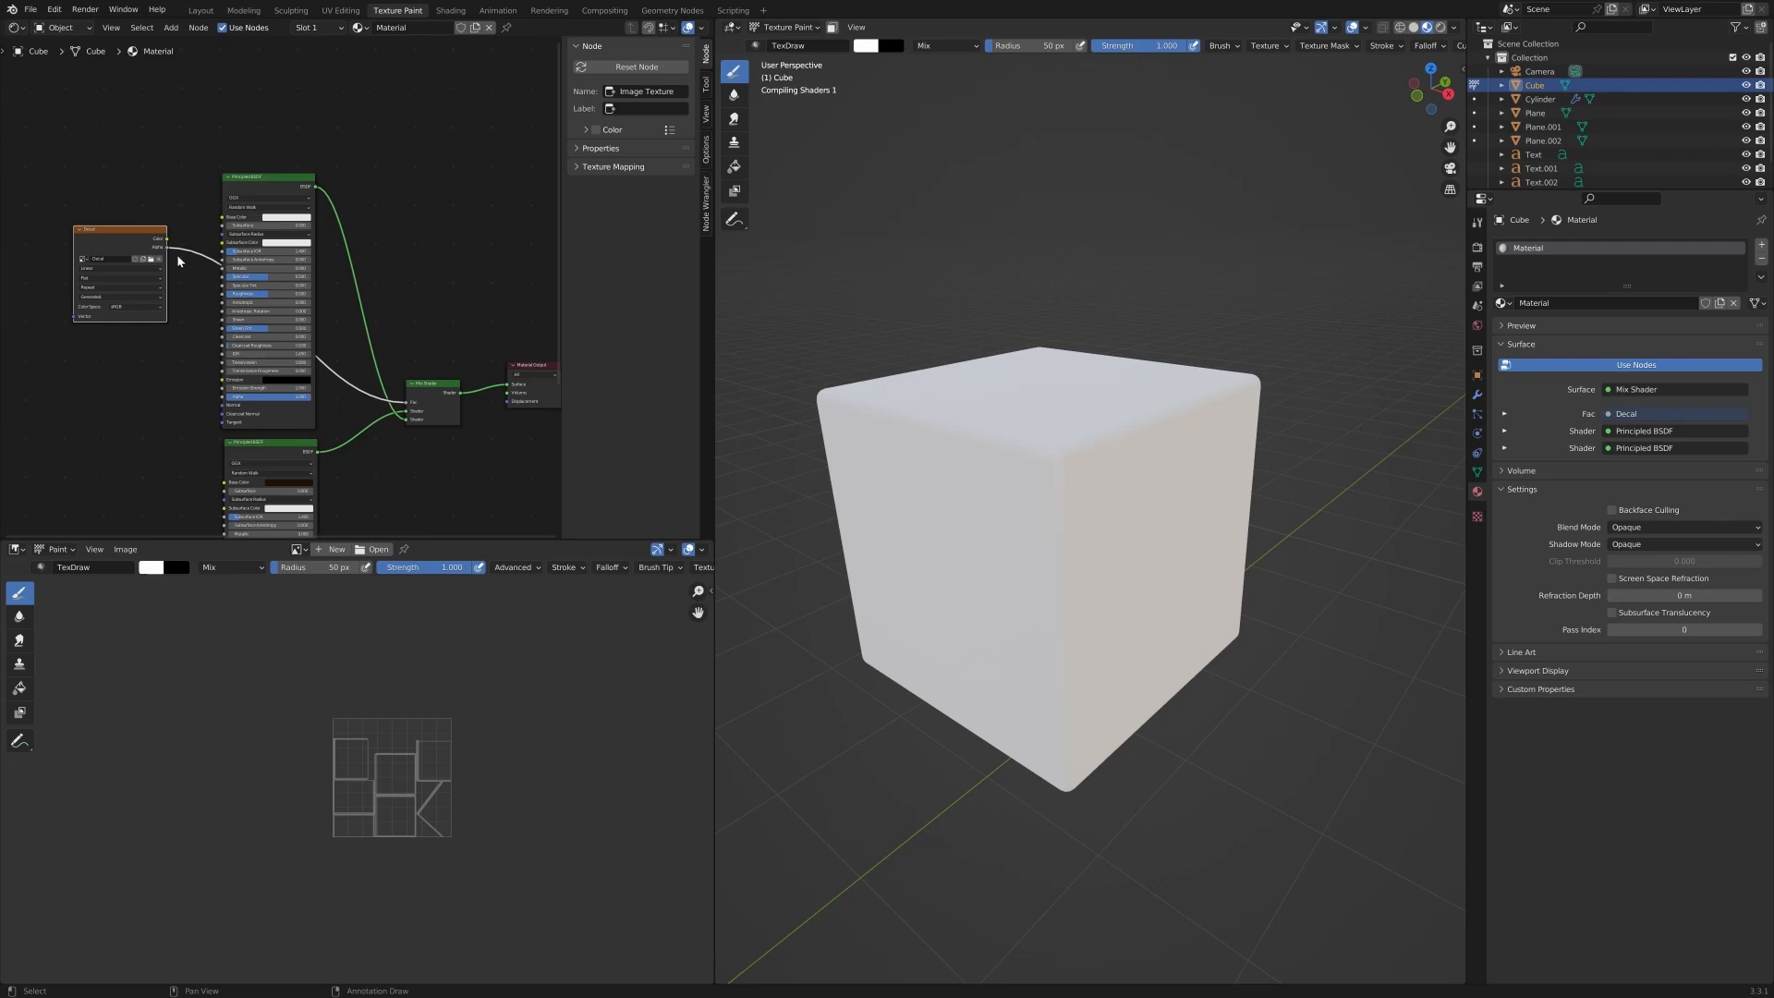
{"action": "left_click_drag", "start_coordinate": [168, 239], "coordinate": [224, 220]}
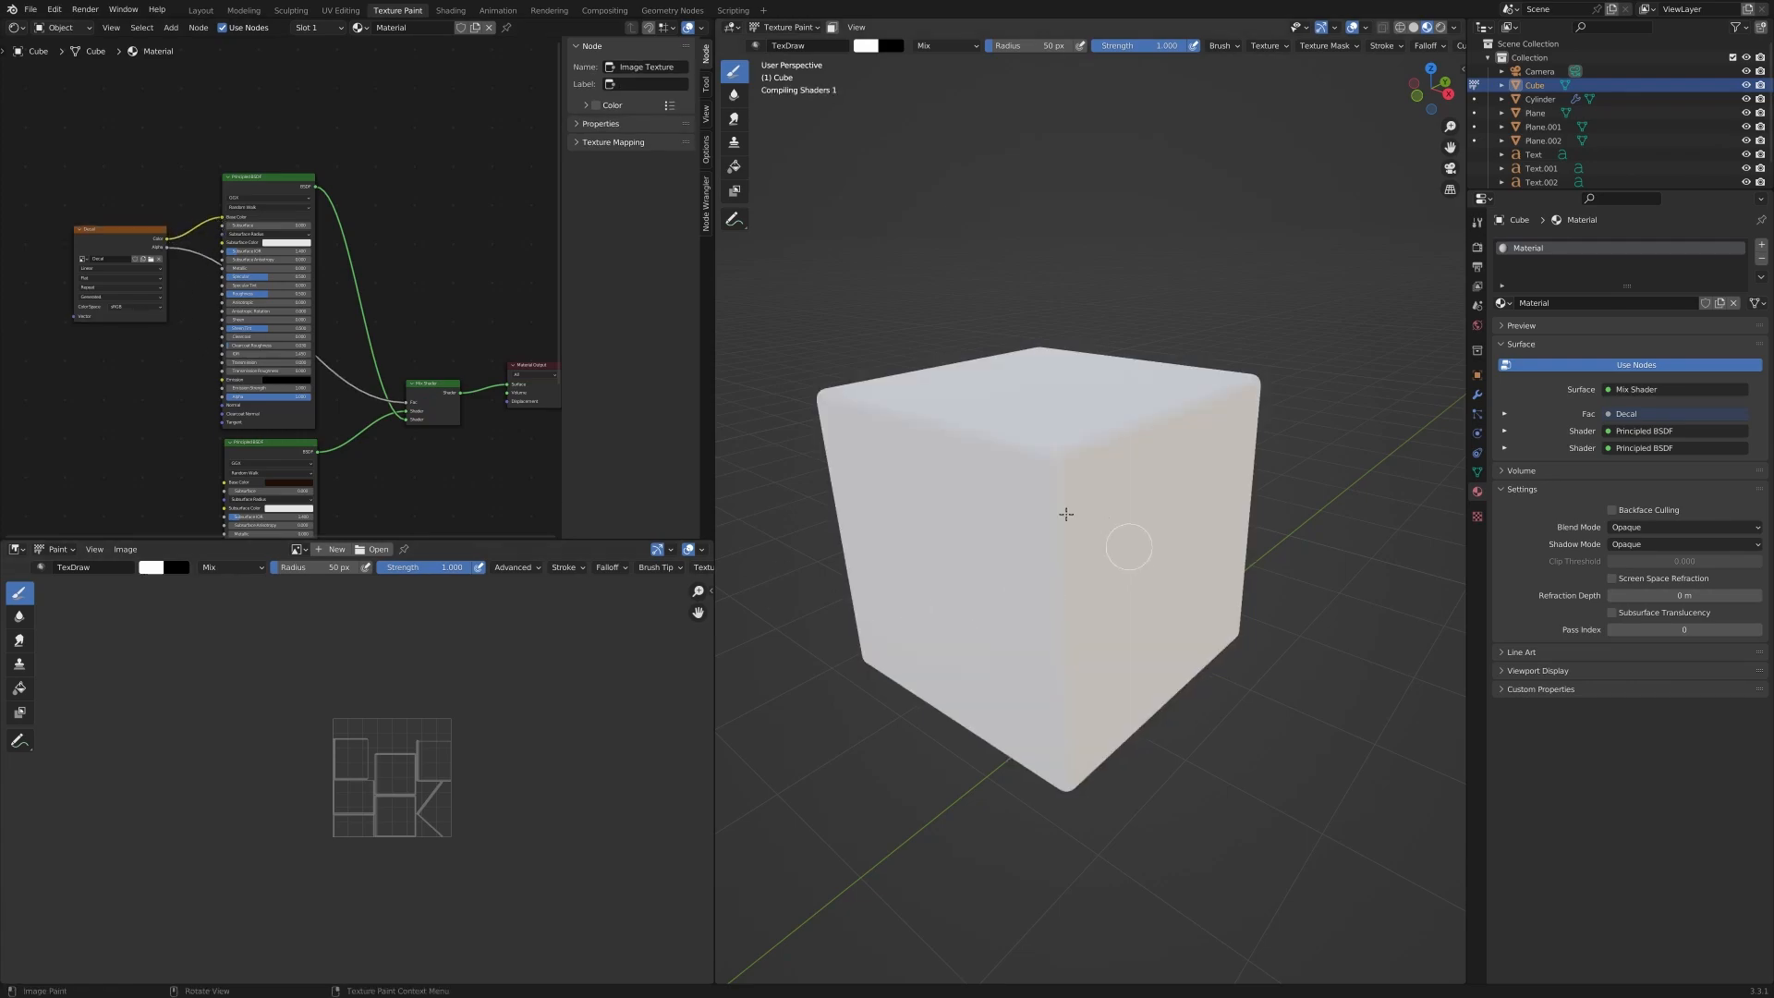
Create a new image texture for the TexDraw brush and load Decals.png into it.
{"action": "middle_click_drag", "start_coordinate": [1034, 559], "coordinate": [1074, 559]}
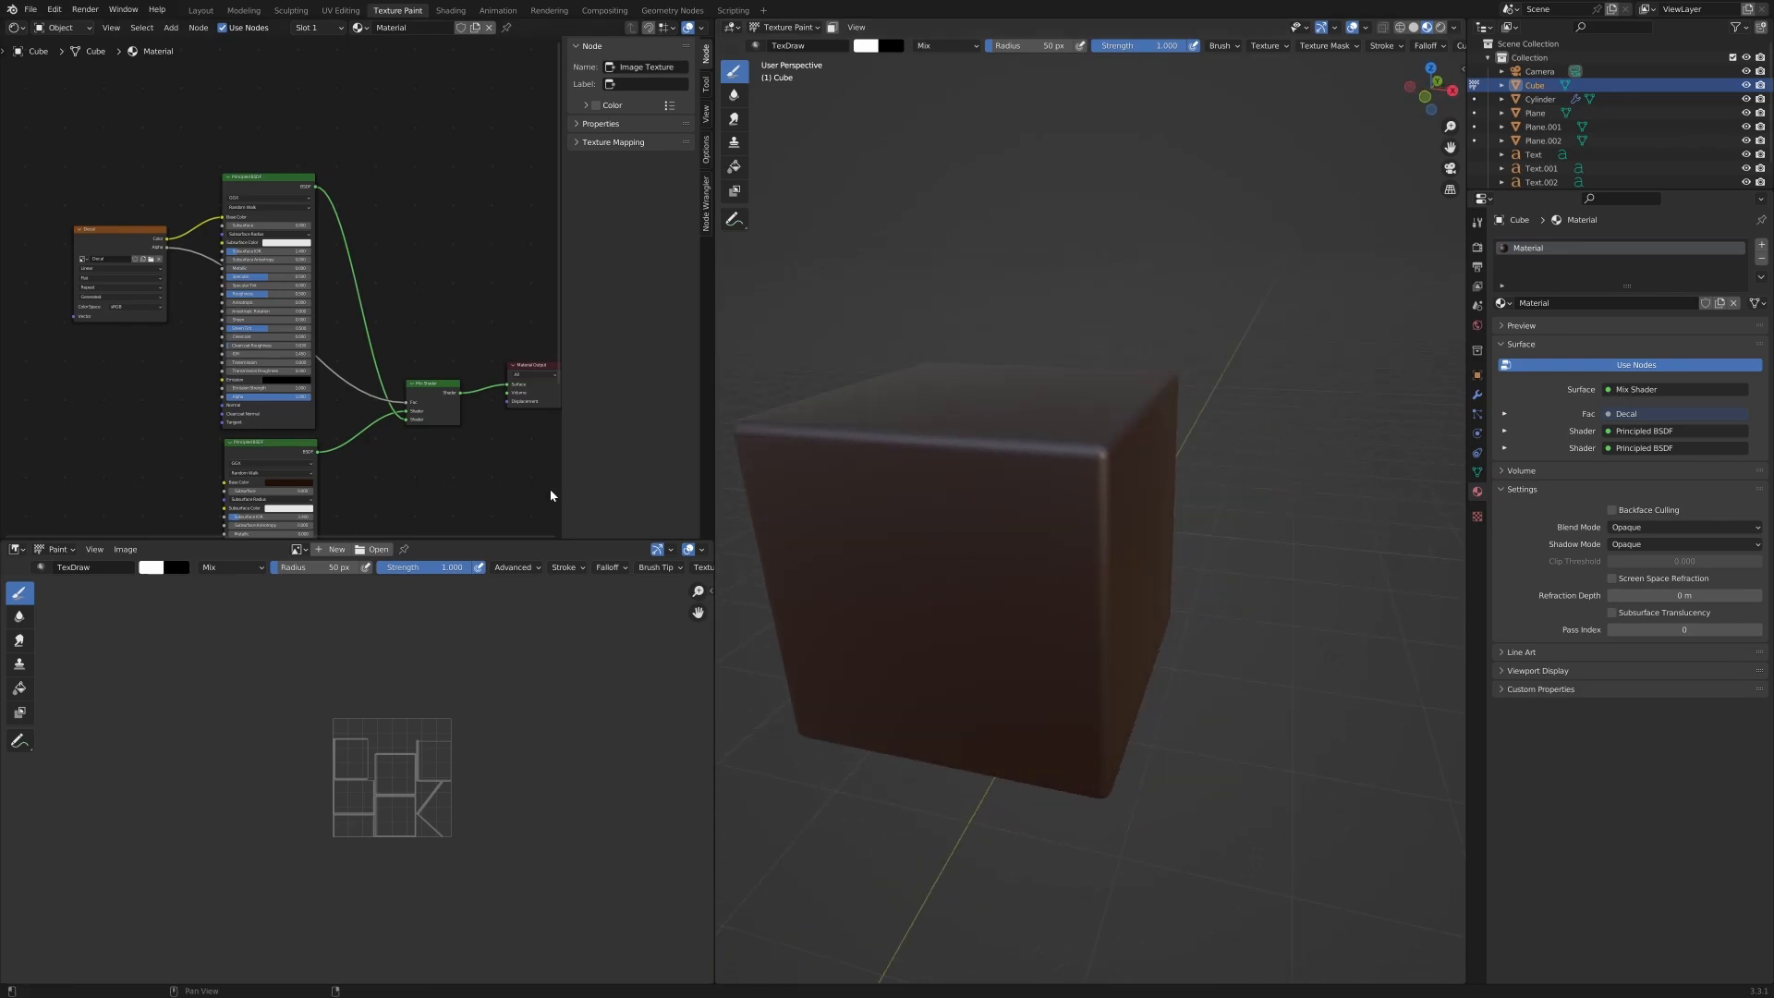
{"action": "scroll", "coordinate": [421, 460], "scroll_direction": "down", "scroll_amount": 3}
{"action": "middle_click_drag", "start_coordinate": [422, 458], "coordinate": [387, 350]}
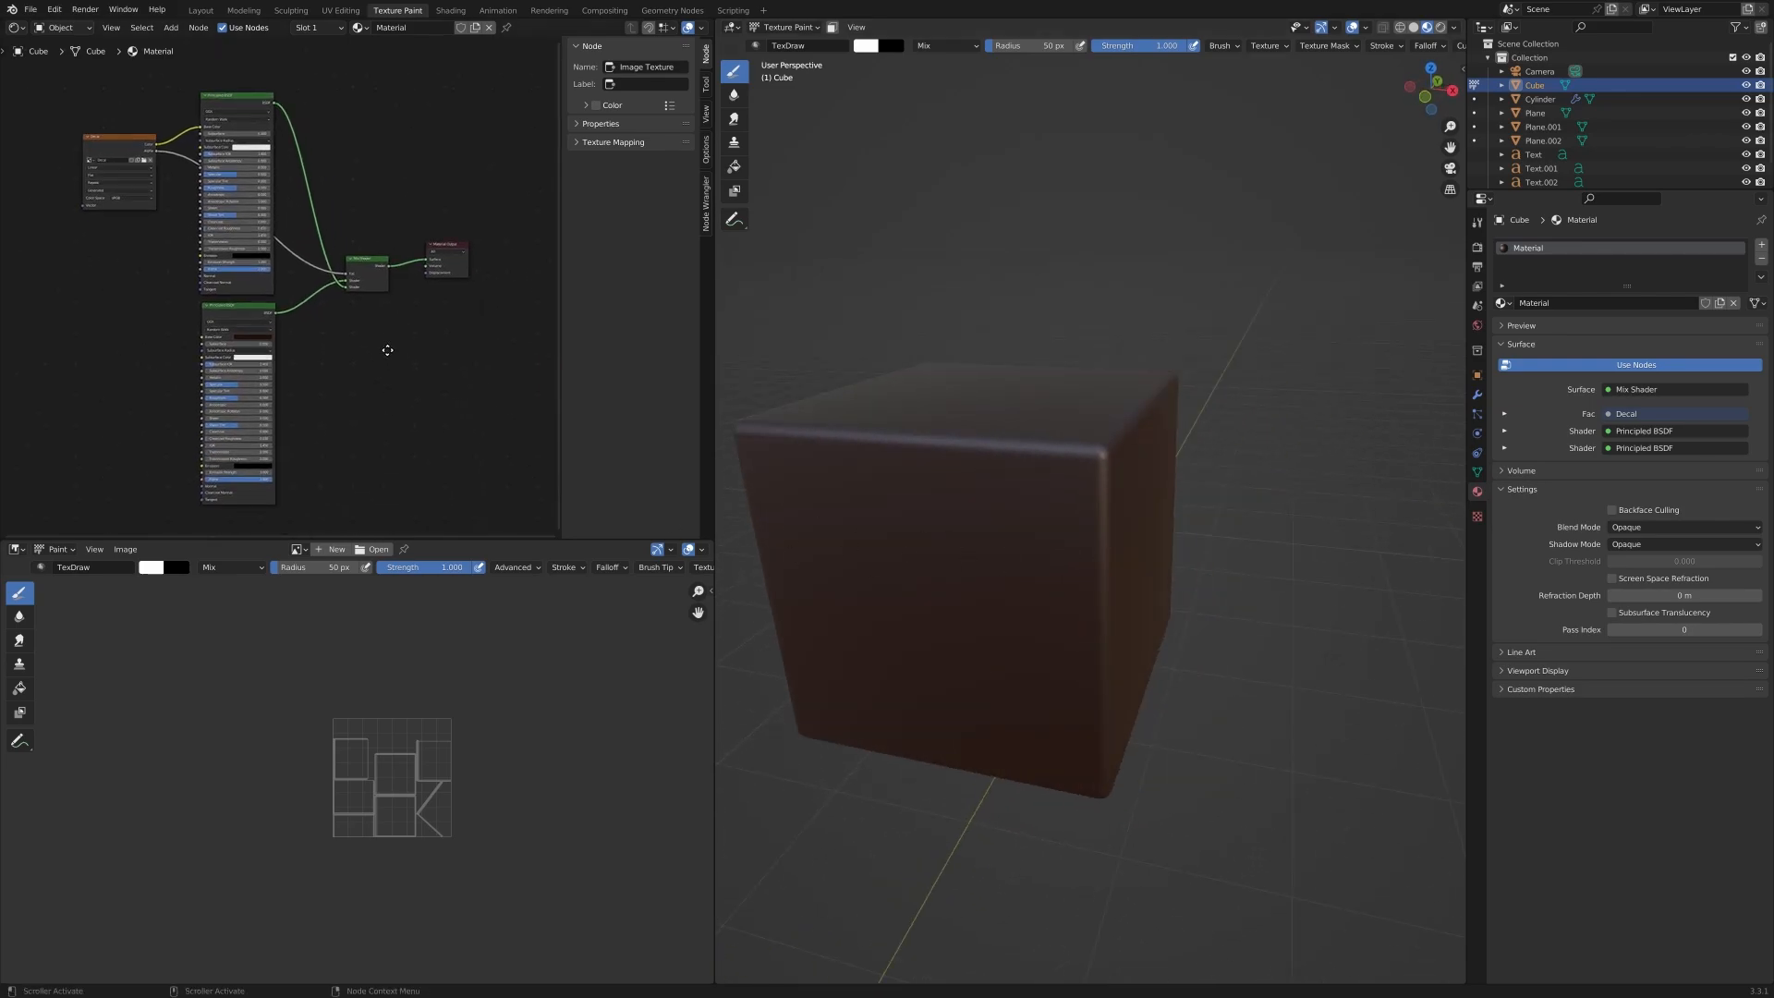
{"action": "left_click", "coordinate": [1477, 223]}
{"action": "left_click", "coordinate": [1524, 699]}
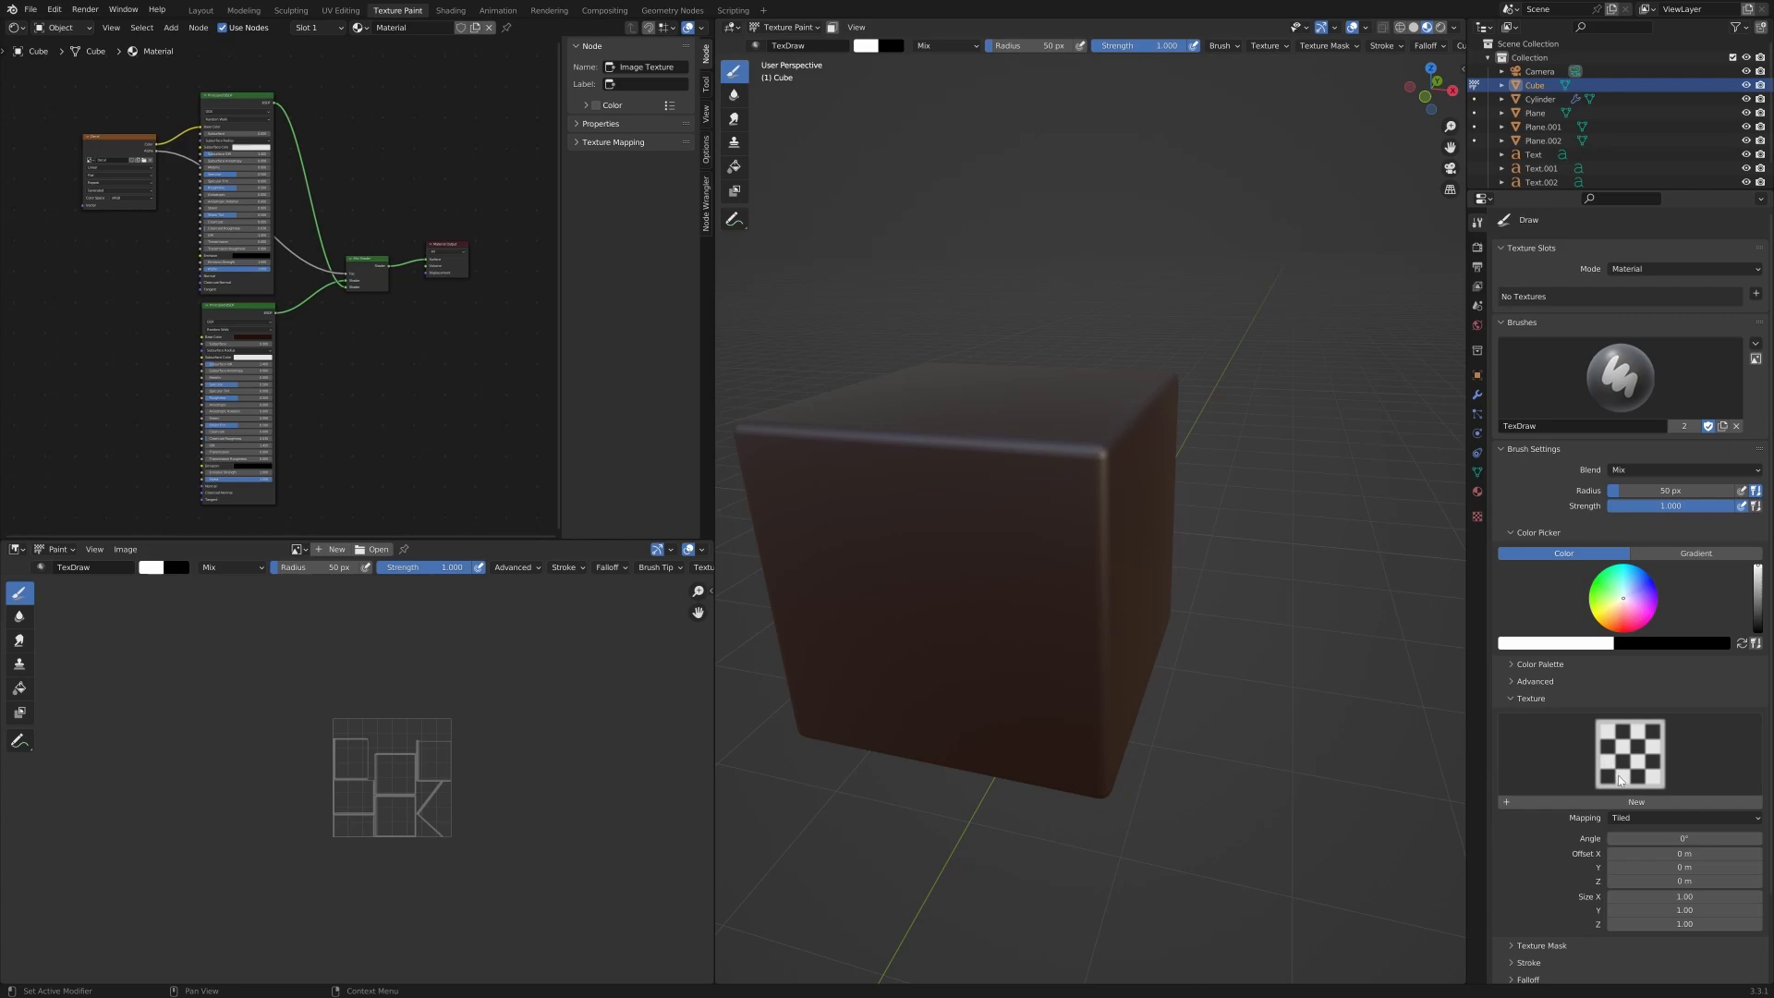
{"action": "left_click", "coordinate": [1626, 802]}
{"action": "left_click", "coordinate": [1477, 516]}
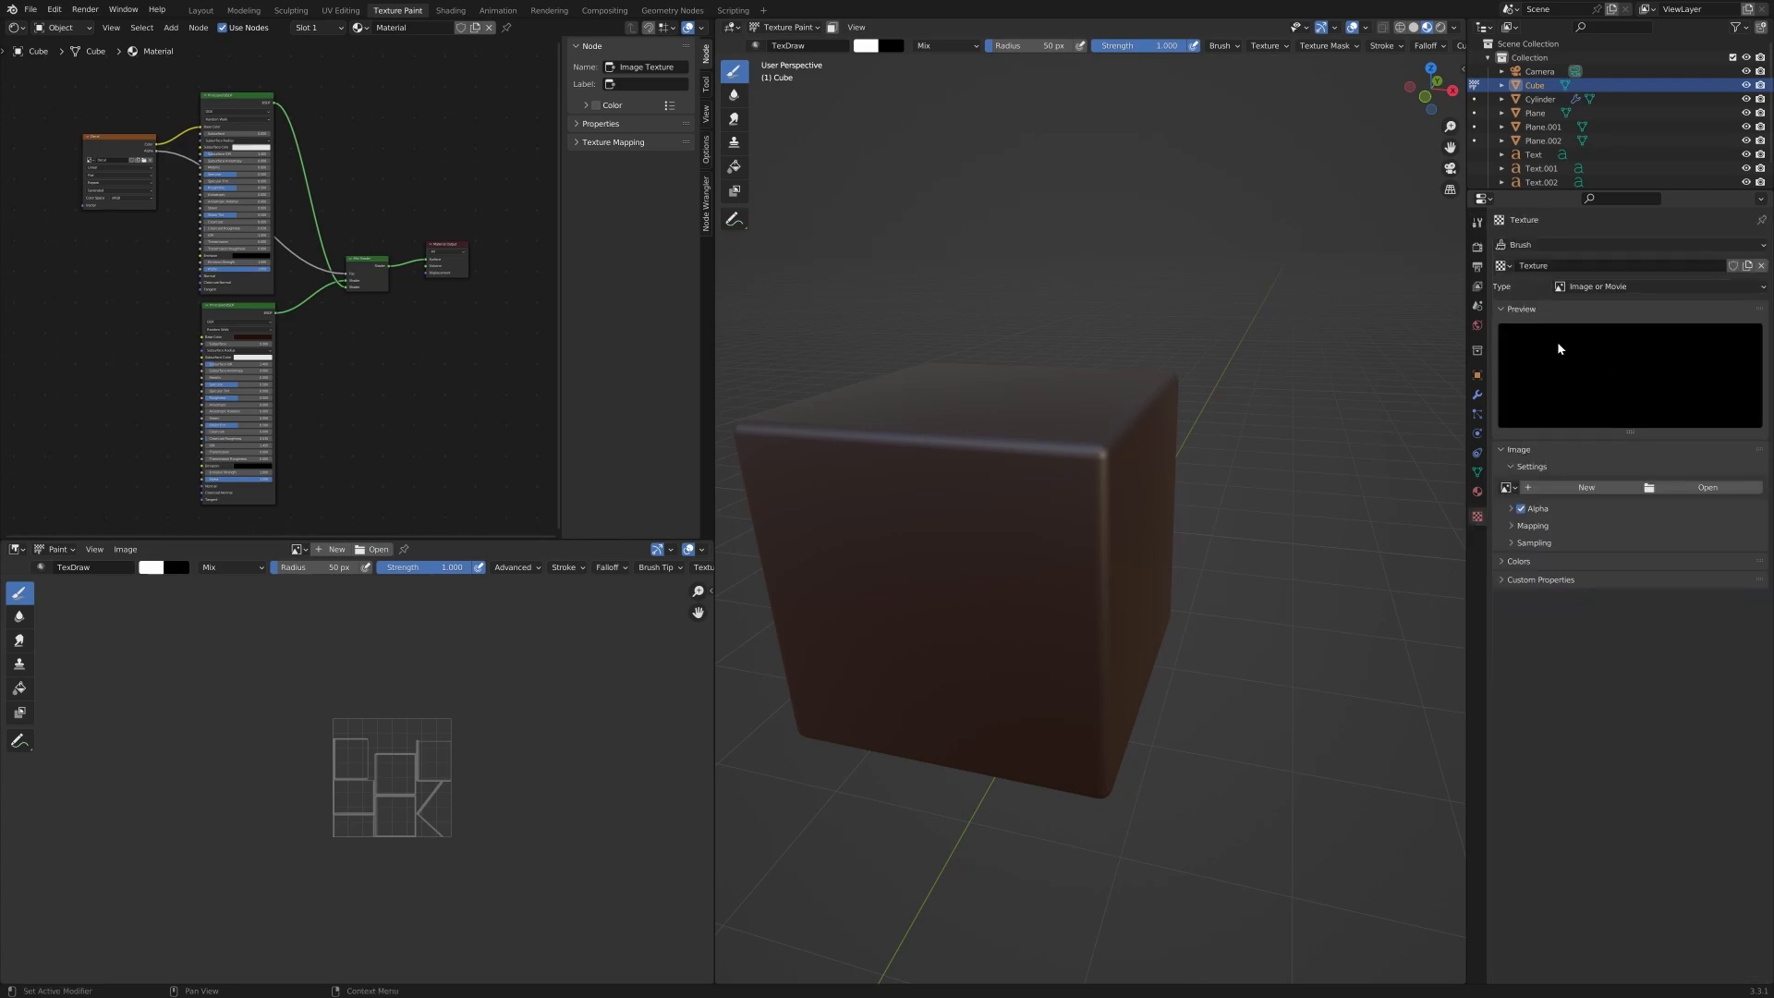
{"action": "left_click", "coordinate": [1704, 487]}
{"action": "left_click", "coordinate": [620, 520]}
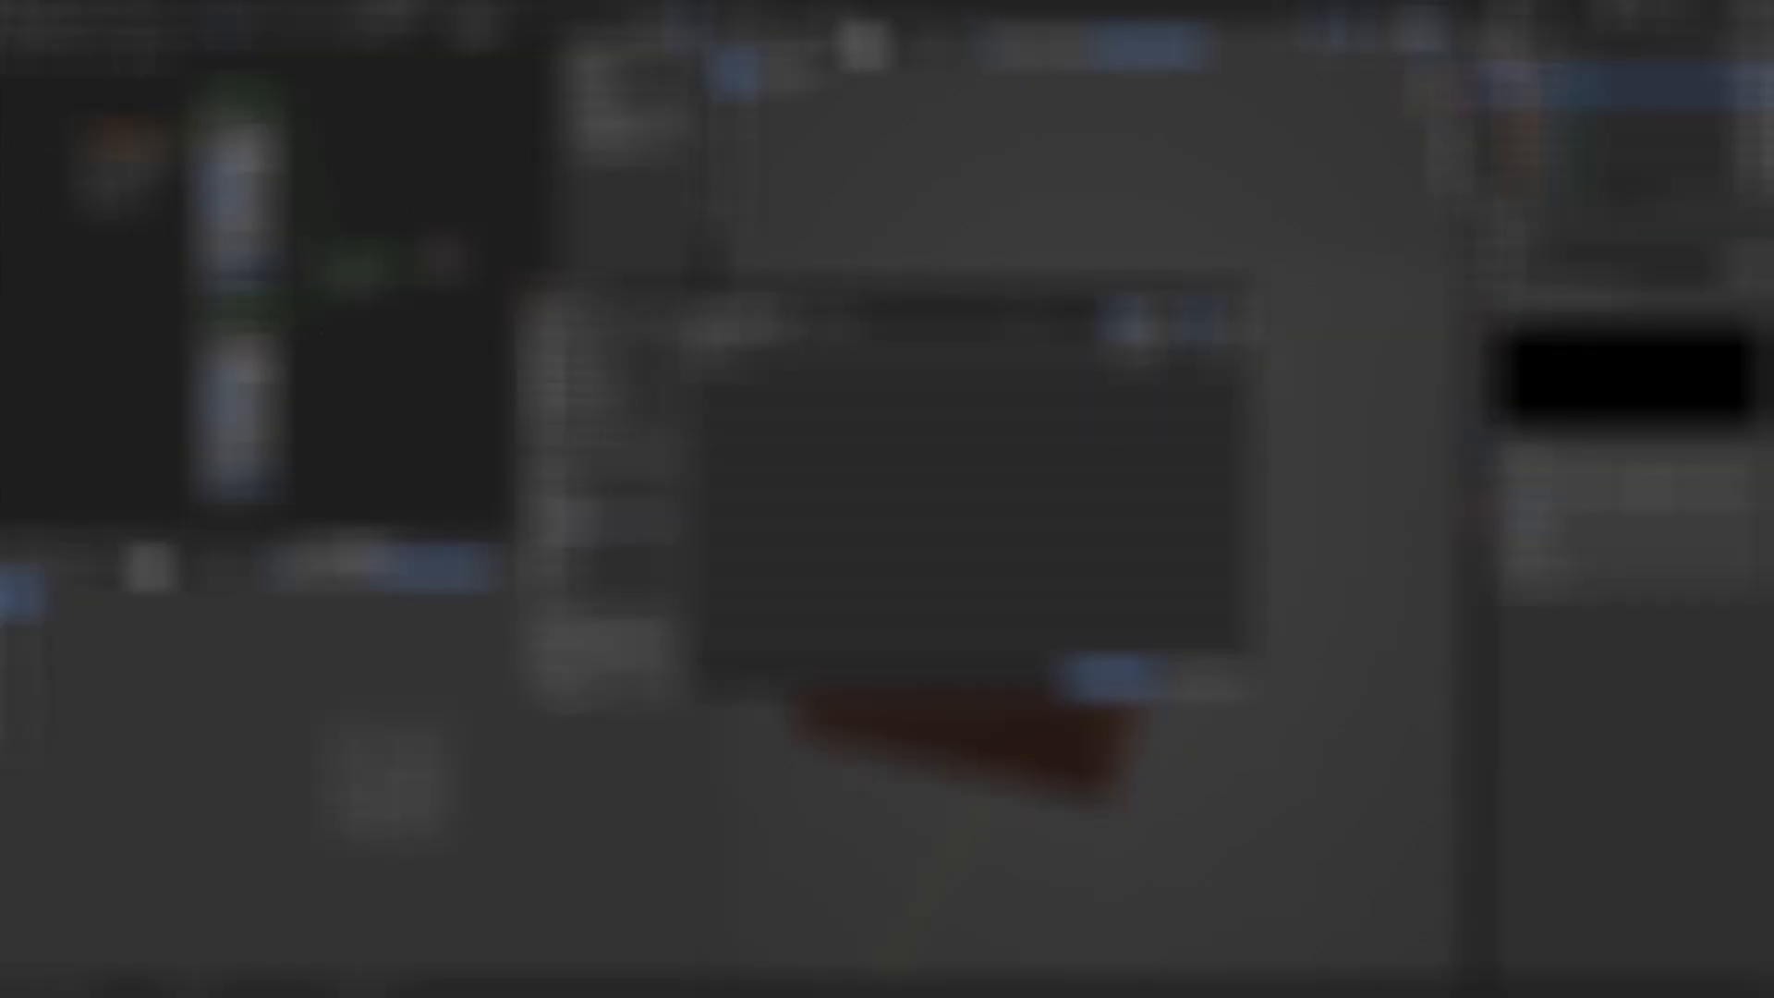
{"action": "double_click", "coordinate": [736, 360]}
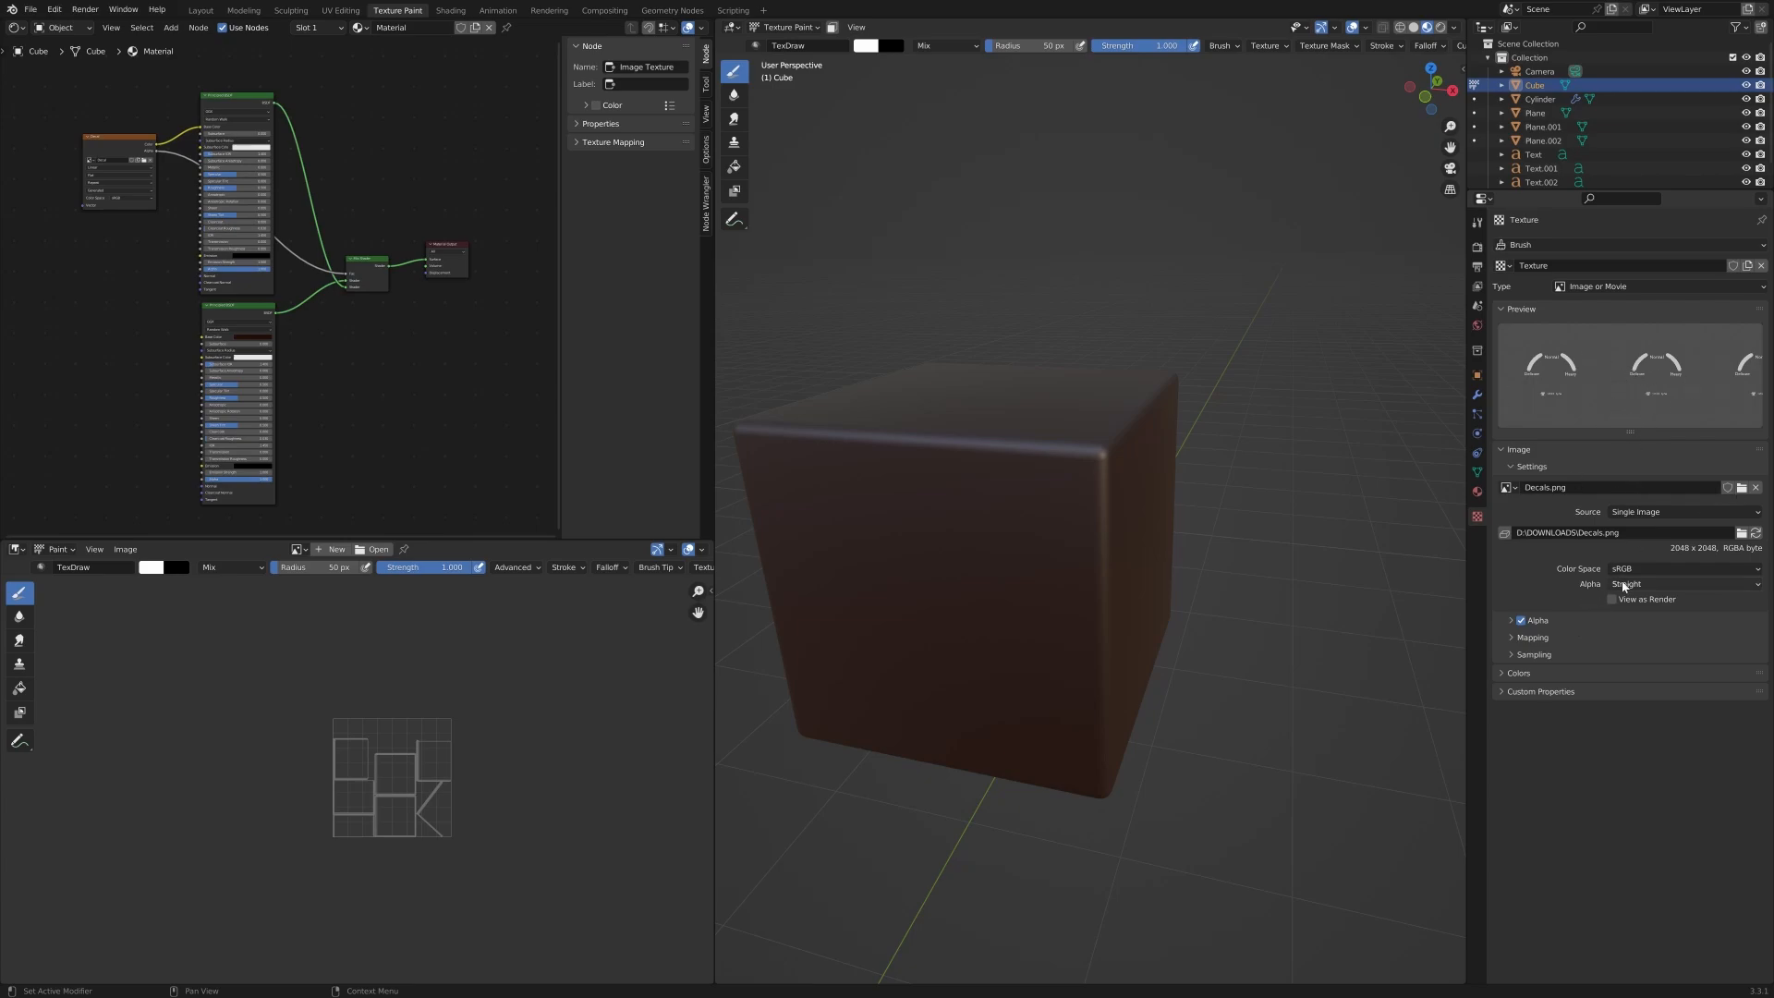
Set the brush texture's image extension to Clip.
{"action": "left_click", "coordinate": [1529, 637]}
{"action": "left_click", "coordinate": [1642, 676]}
{"action": "left_click", "coordinate": [1632, 711]}
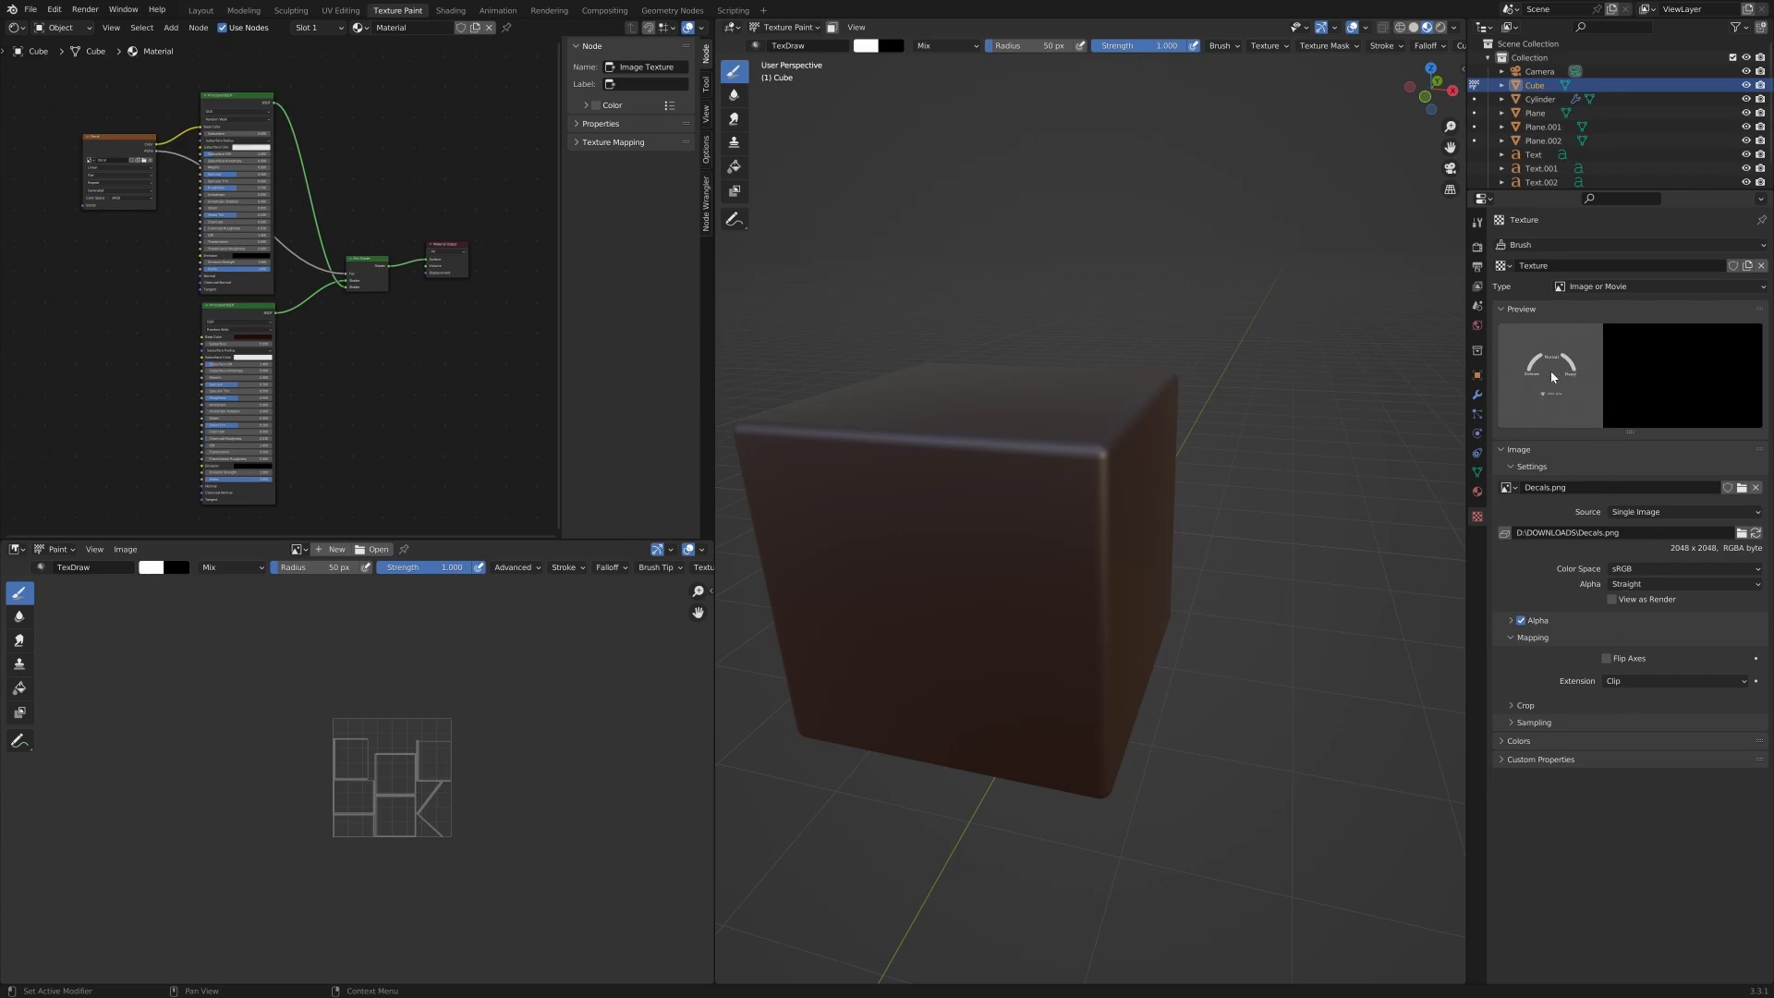
Set the brush texture's mapping to Stencil.
{"action": "left_click", "coordinate": [1478, 226]}
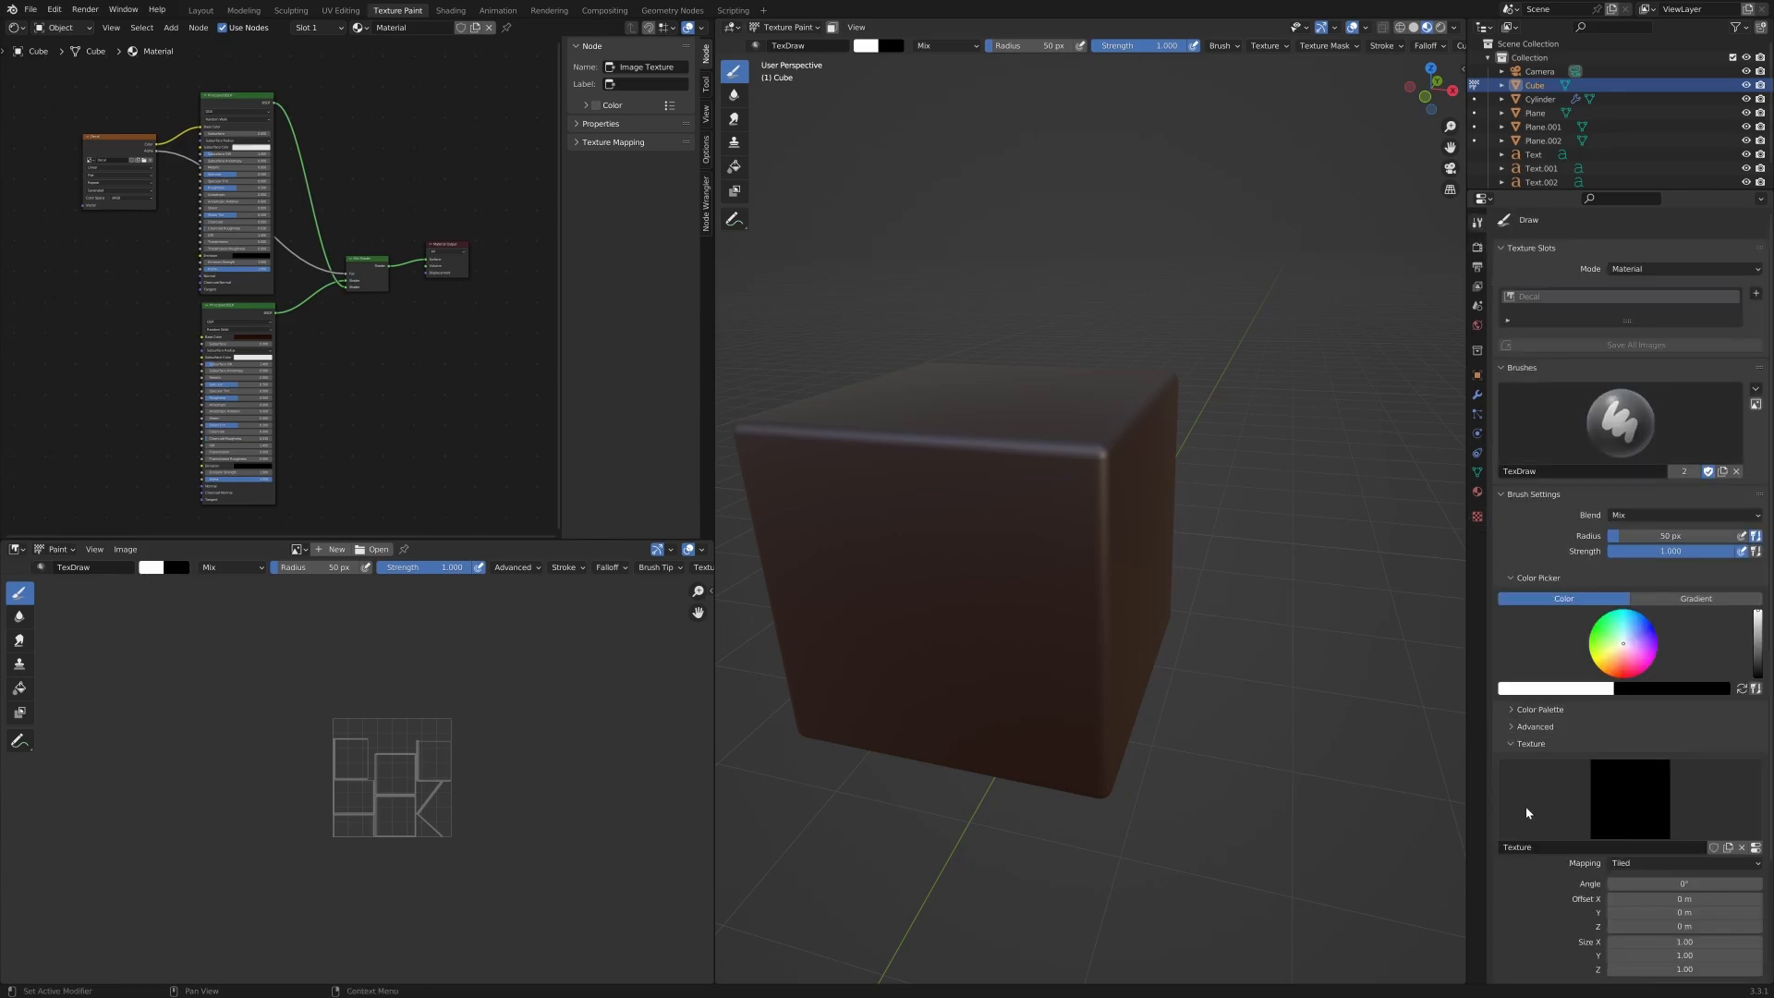
{"action": "scroll", "coordinate": [1526, 808], "scroll_direction": "down", "scroll_amount": 4}
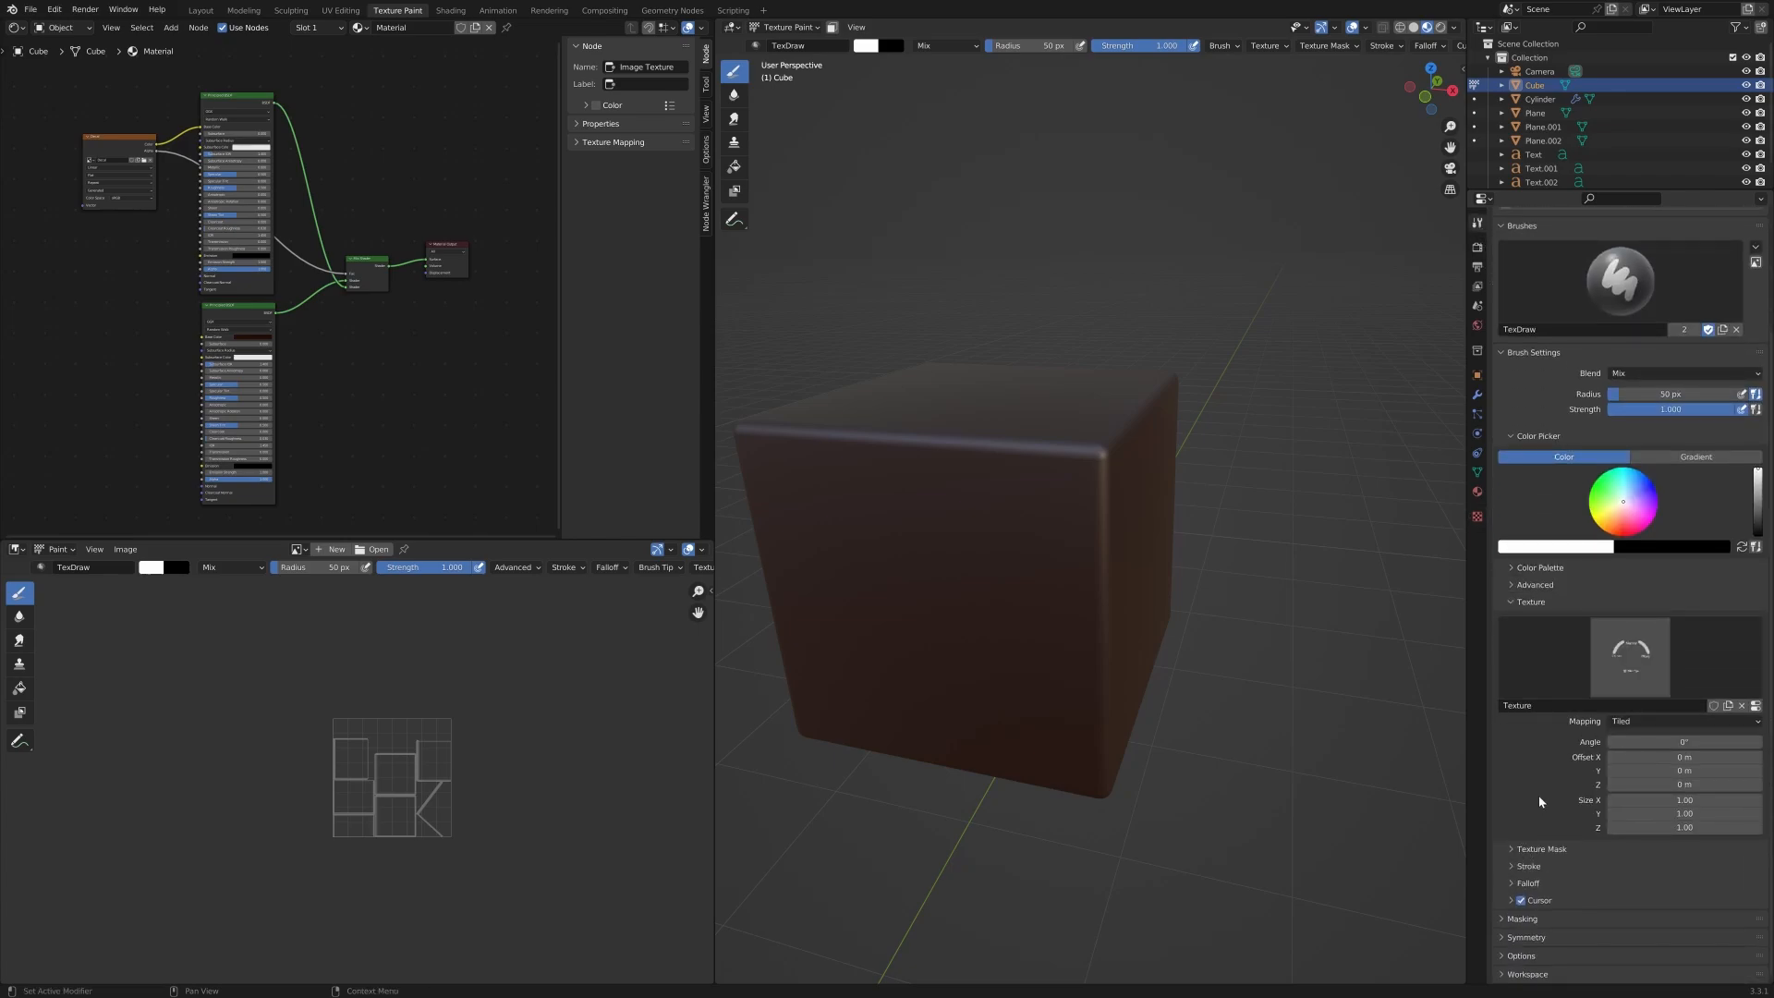
{"action": "left_click", "coordinate": [1654, 721]}
{"action": "left_click", "coordinate": [1626, 800]}
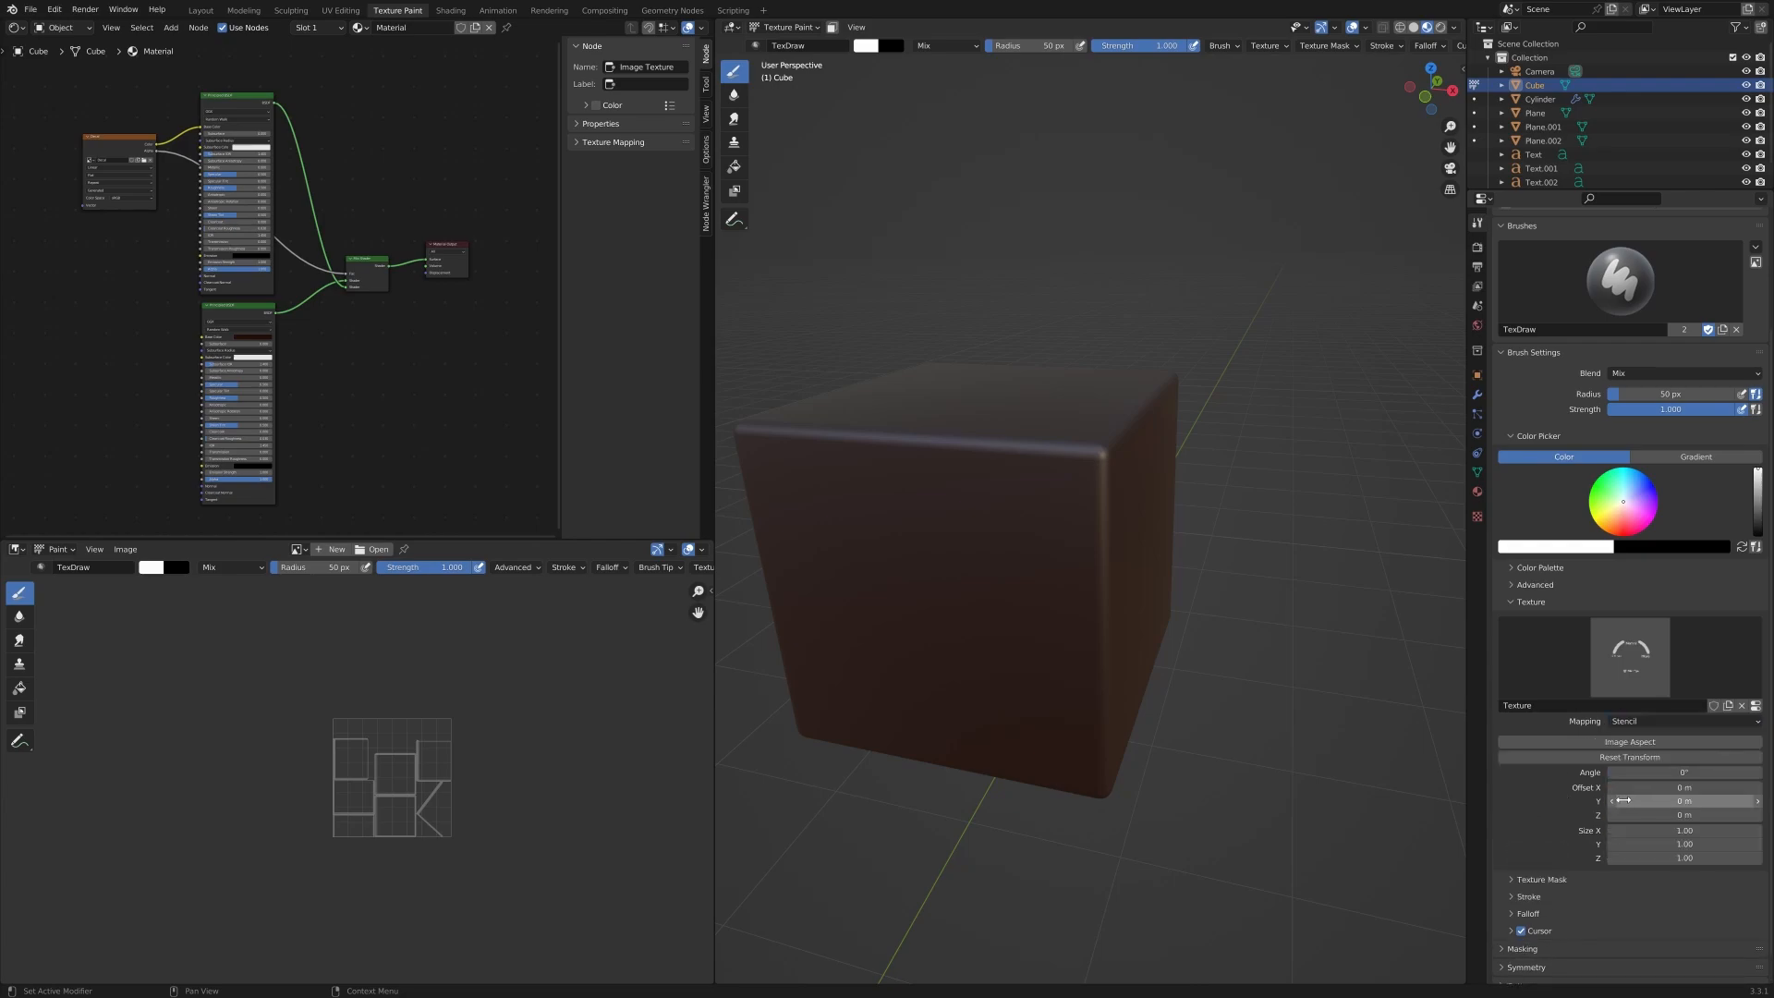
Position the dial stencil over the cube's front face and paint the decal through it with the 50 px brush.
{"action": "mouse_move", "coordinate": [816, 864]}
{"action": "right_mouse_down"}
{"action": "mouse_move", "coordinate": [964, 658]}
{"action": "mouse_move", "coordinate": [993, 576]}
{"action": "mouse_move", "coordinate": [938, 574]}
{"action": "mouse_move", "coordinate": [930, 556]}
{"action": "right_mouse_up"}
{"action": "mouse_move", "coordinate": [938, 598]}
{"action": "left_mouse_down"}
{"action": "mouse_move", "coordinate": [955, 542]}
{"action": "mouse_move", "coordinate": [885, 558]}
{"action": "mouse_move", "coordinate": [958, 582]}
{"action": "mouse_move", "coordinate": [942, 602]}
{"action": "left_mouse_up"}
{"action": "right_click_drag", "start_coordinate": [942, 602], "coordinate": [1248, 456]}
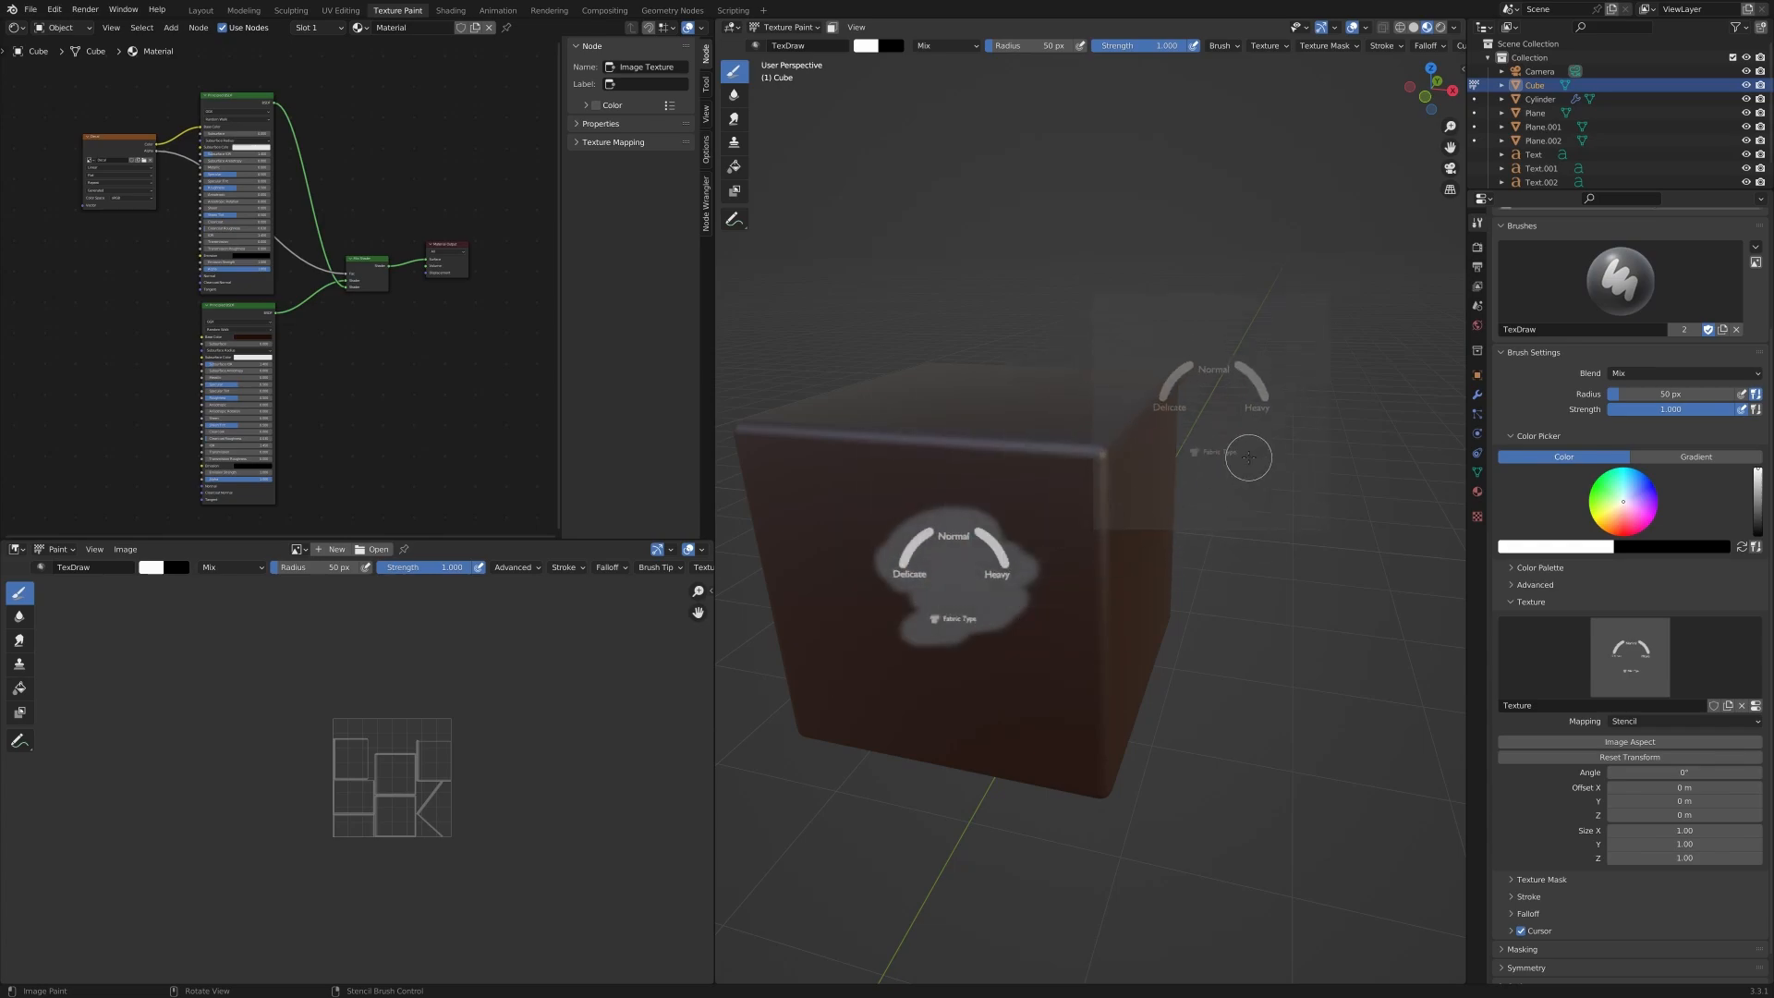
{"action": "right_click_drag", "start_coordinate": [938, 677], "coordinate": [961, 640]}
Change the brush texture's mapping to View Plane.
{"action": "mouse_move", "coordinate": [962, 650]}
{"action": "middle_mouse_down"}
{"action": "mouse_move", "coordinate": [1015, 611]}
{"action": "mouse_move", "coordinate": [954, 637]}
{"action": "mouse_move", "coordinate": [1090, 601]}
{"action": "middle_mouse_up"}
{"action": "scroll", "coordinate": [954, 637], "scroll_direction": "down", "scroll_amount": 8}
{"action": "scroll", "coordinate": [1128, 729], "scroll_direction": "up", "scroll_amount": 4}
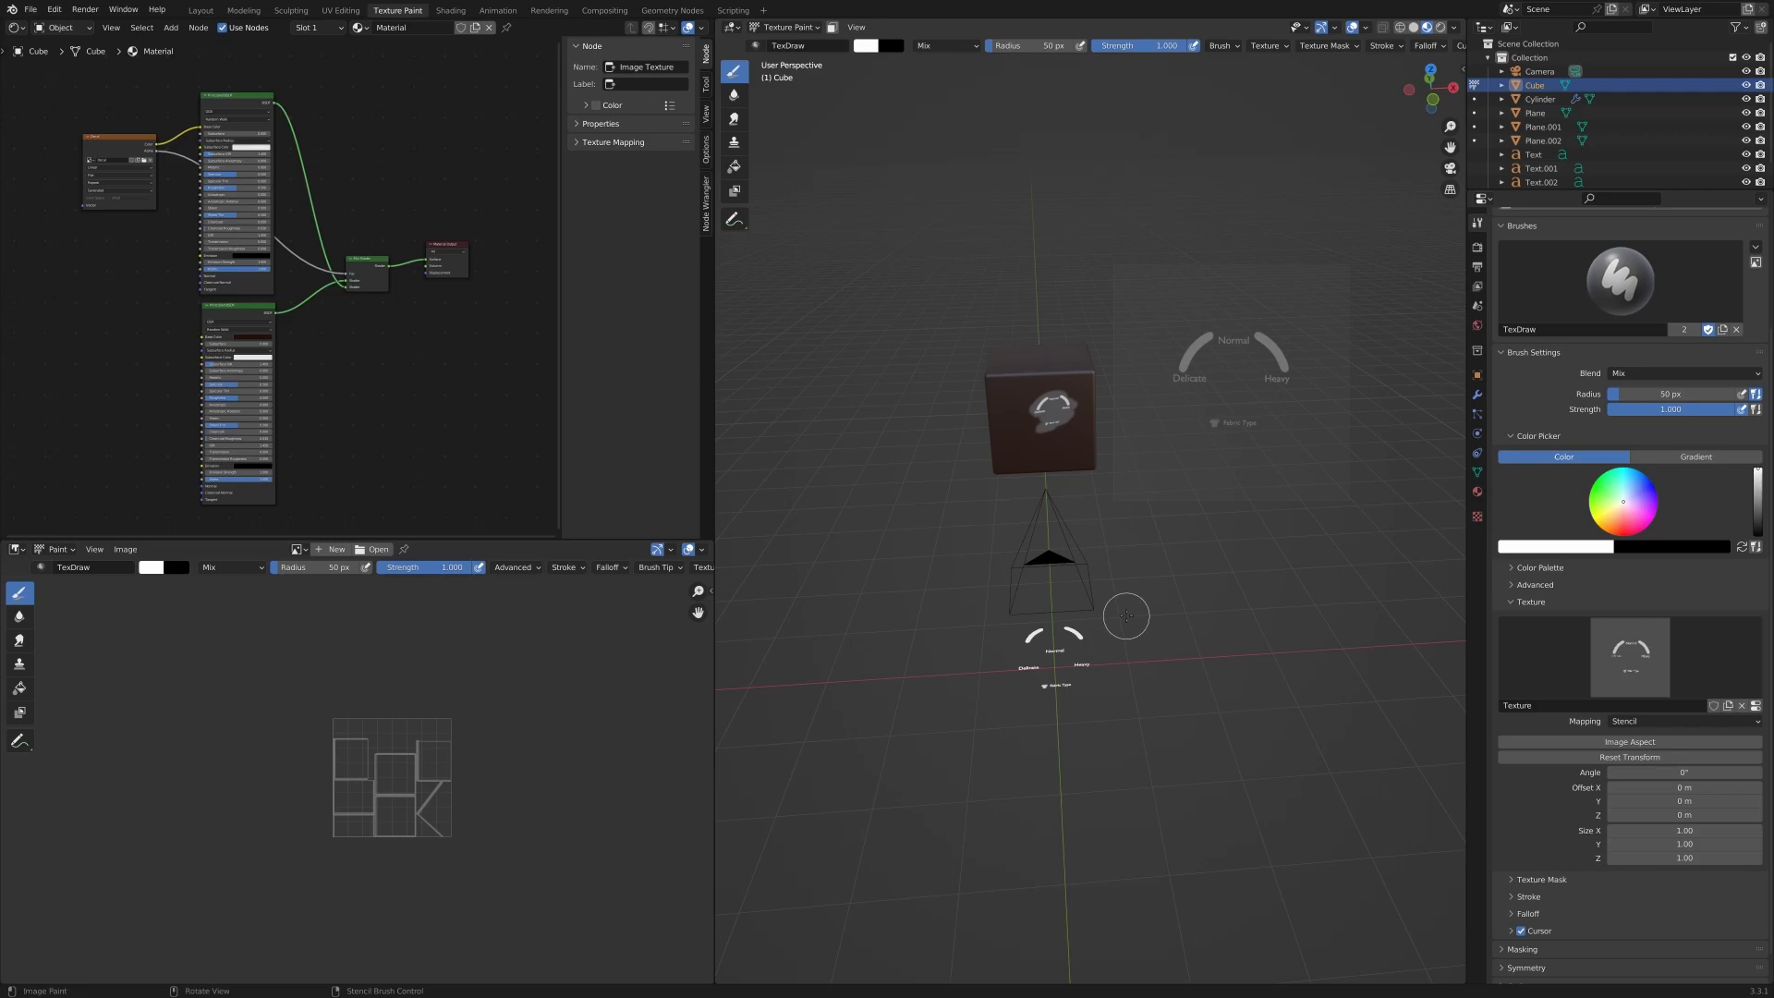
{"action": "key", "text": "KP_7"}
{"action": "scroll", "coordinate": [1110, 702], "scroll_direction": "up", "scroll_amount": 6}
{"action": "middle_click_drag", "start_coordinate": [1100, 788], "coordinate": [1120, 166], "text": "shift"}
{"action": "scroll", "coordinate": [1071, 434], "scroll_direction": "up", "scroll_amount": 2}
{"action": "scroll", "coordinate": [1077, 502], "scroll_direction": "up", "scroll_amount": 2}
{"action": "mouse_move", "coordinate": [1009, 542]}
{"action": "middle_mouse_down", "text": "shift"}
{"action": "mouse_move", "coordinate": [1200, 471]}
{"action": "mouse_move", "coordinate": [1239, 520]}
{"action": "middle_mouse_up", "text": "shift"}
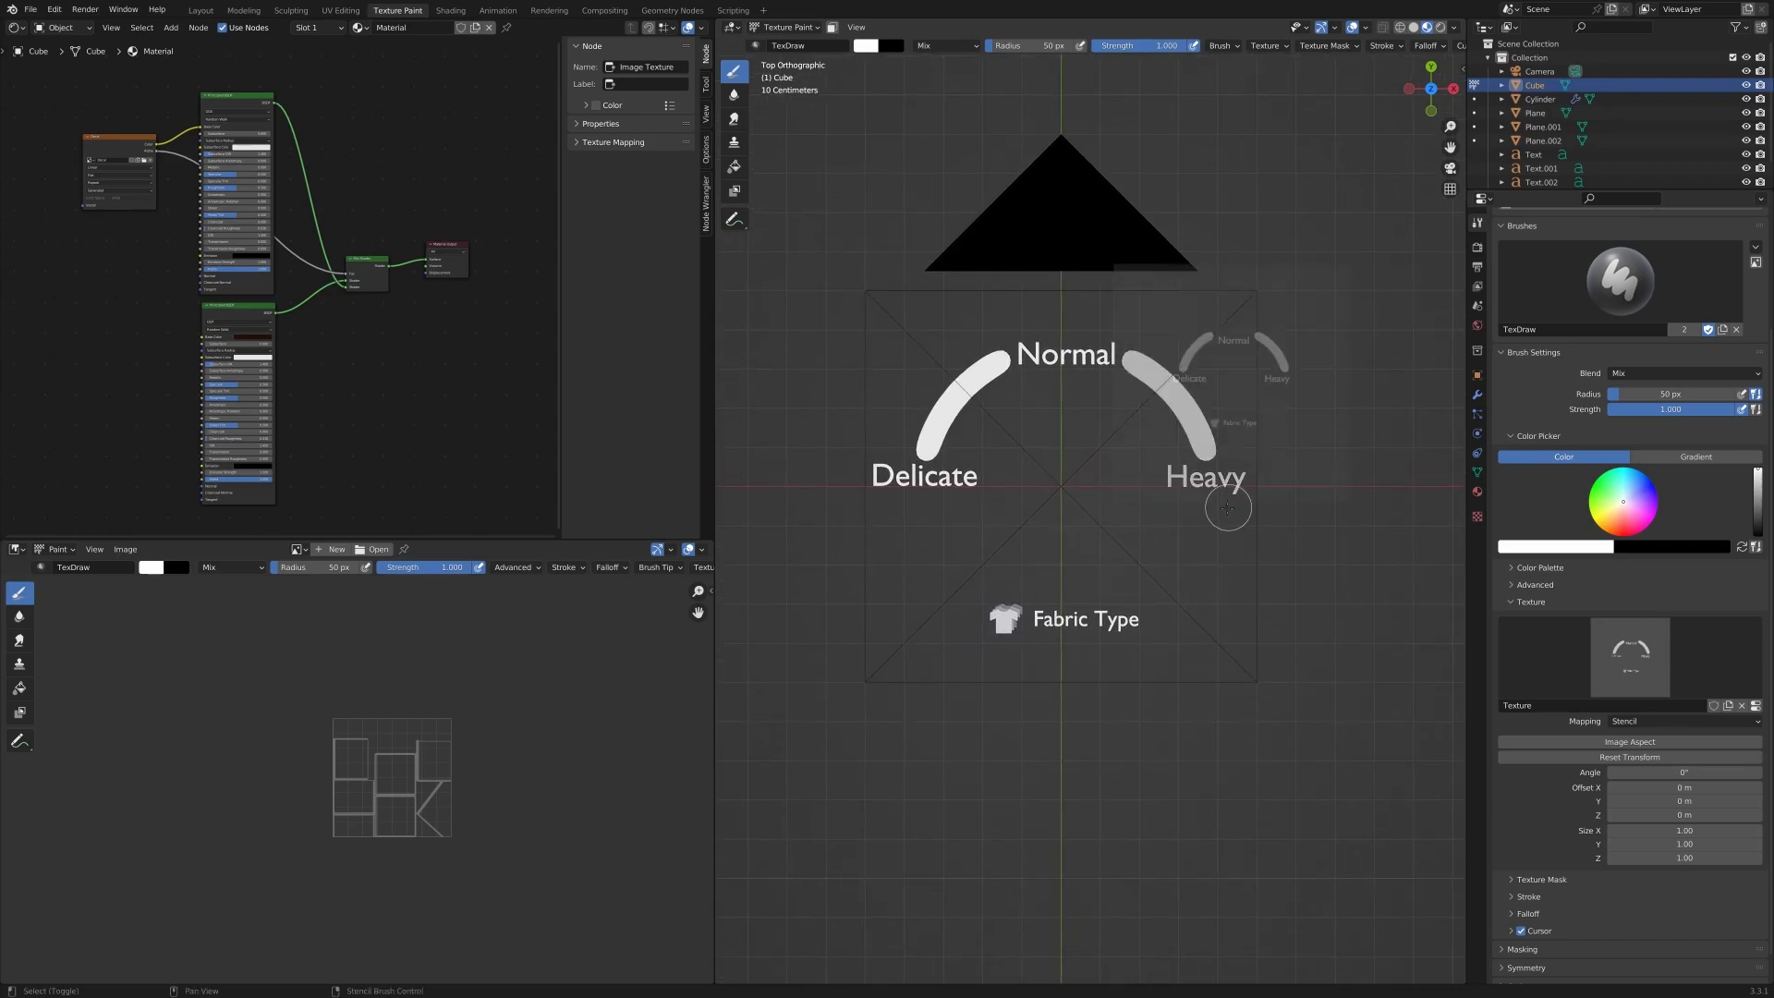
{"action": "left_click", "coordinate": [1639, 723]}
{"action": "left_click", "coordinate": [1641, 734]}
Render the fabric-type dial graphic to check its background, and close the render.
{"action": "middle_click_drag", "start_coordinate": [1077, 565], "coordinate": [1071, 645], "text": "shift"}
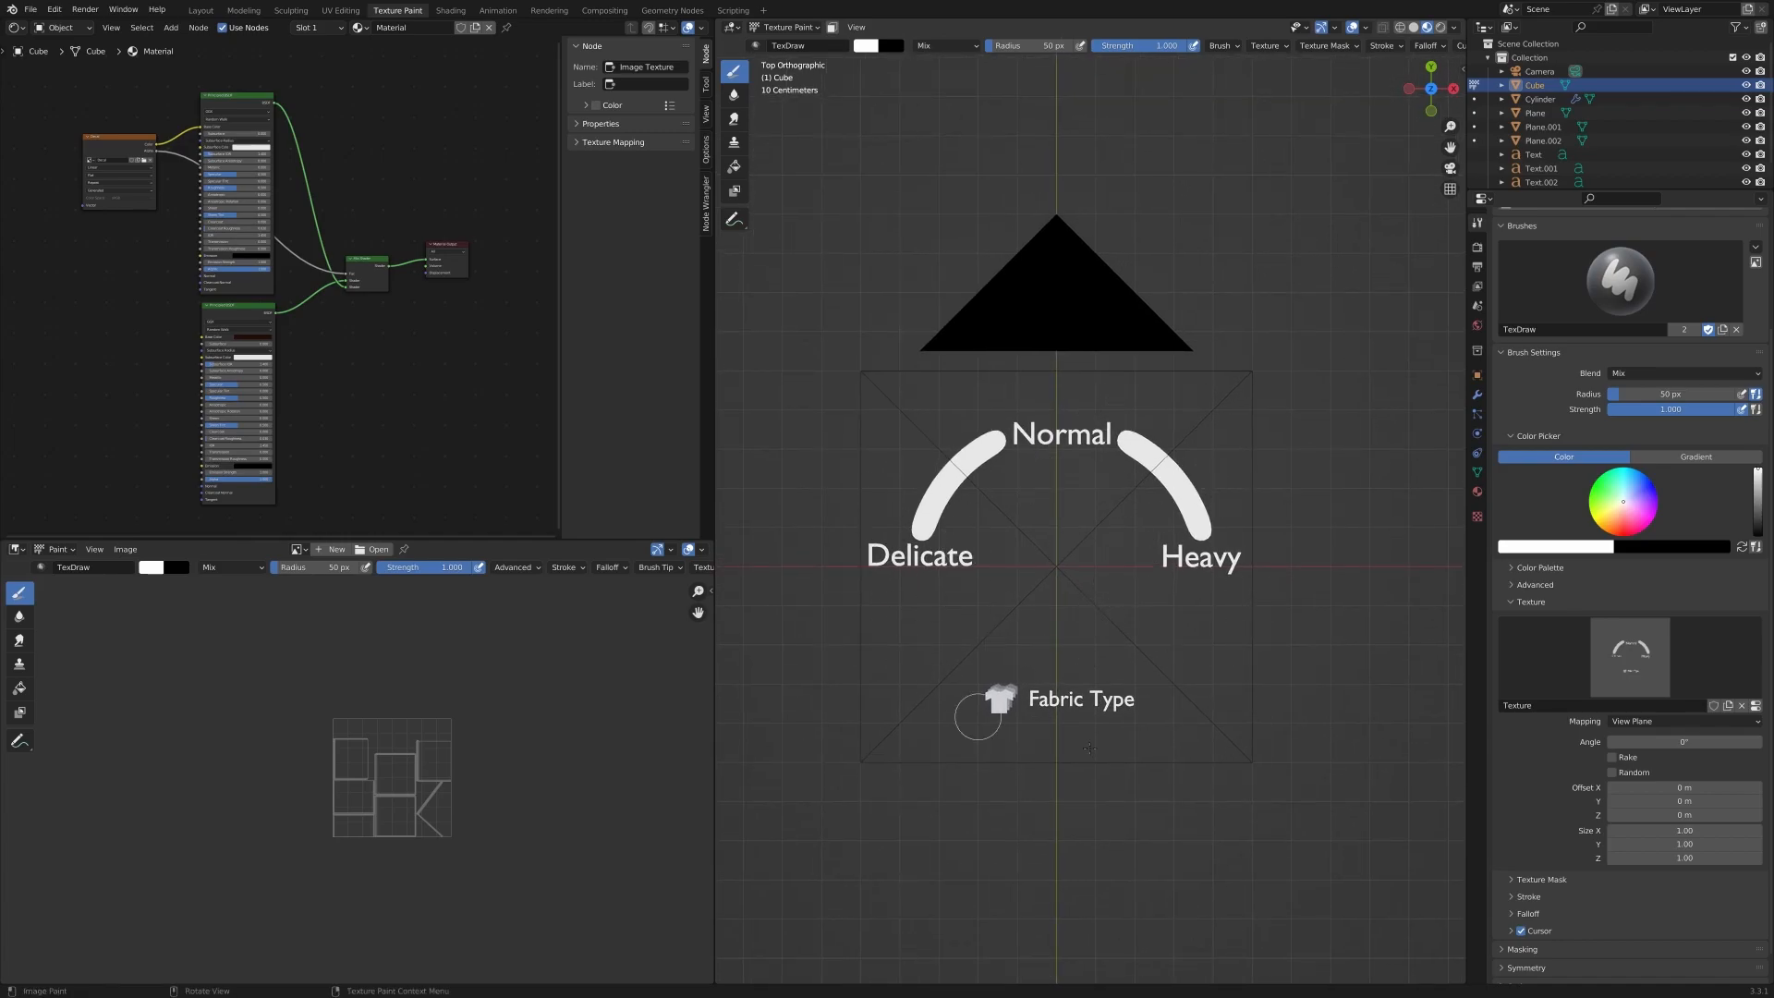
{"action": "key", "text": "F12"}
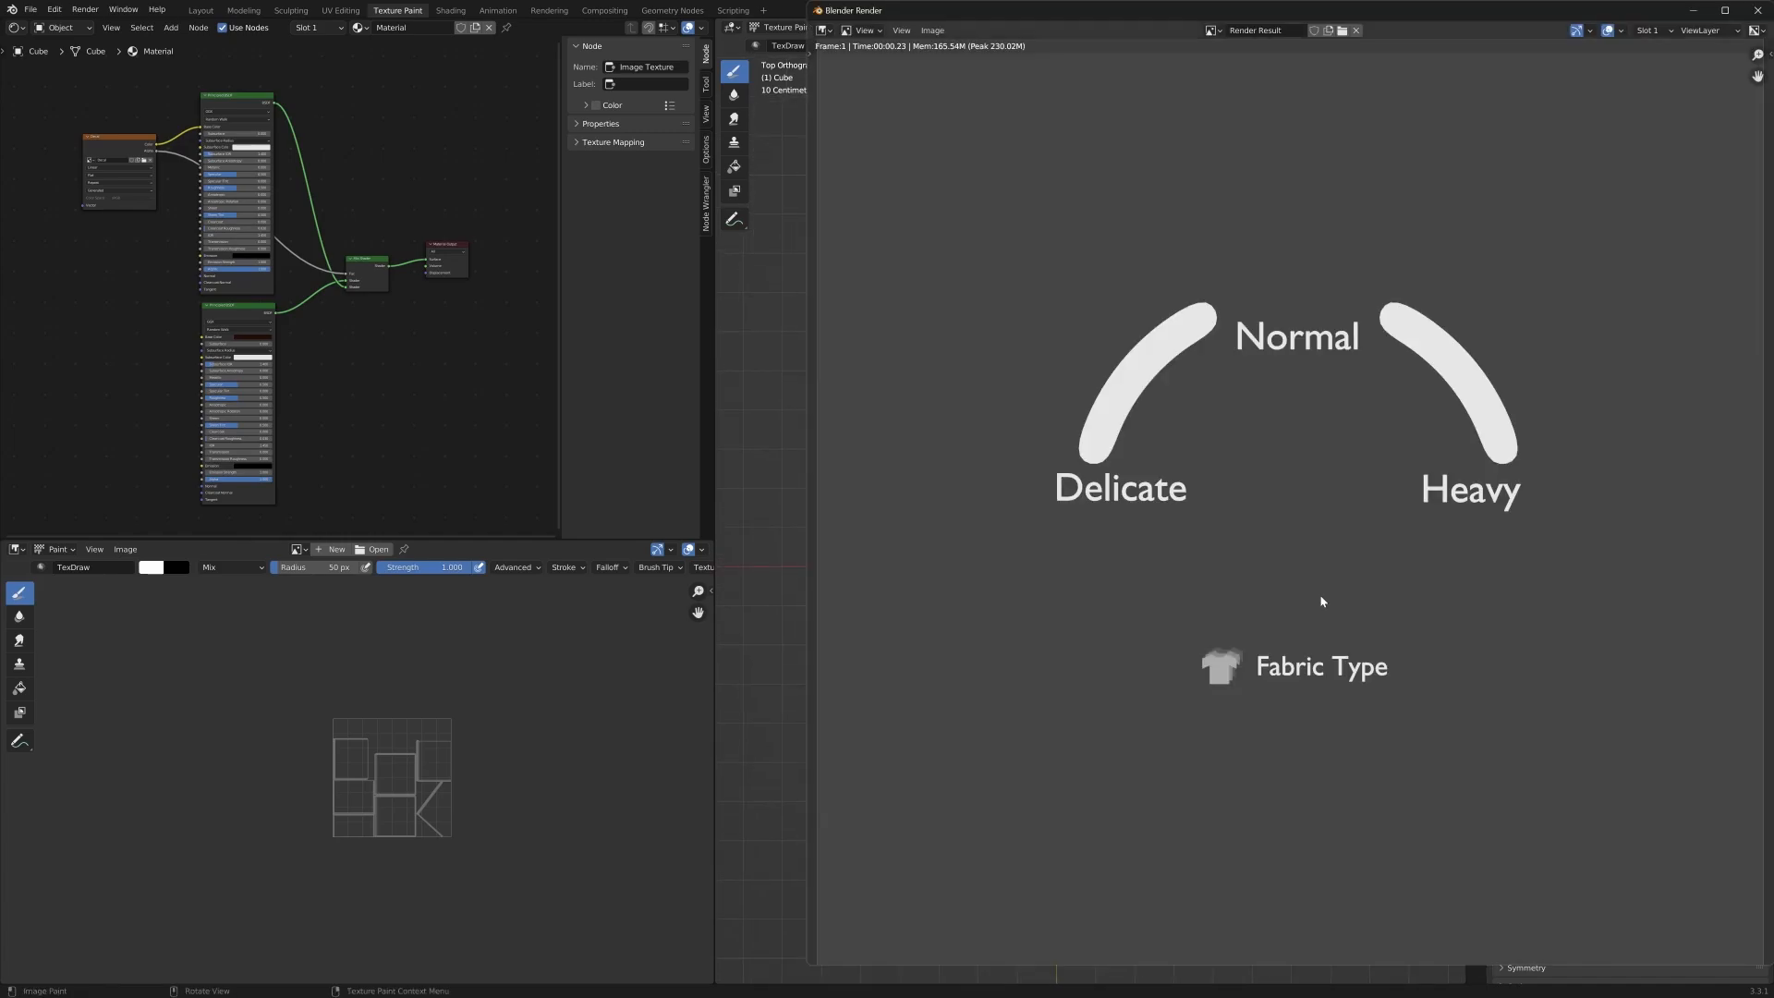
{"action": "left_click", "coordinate": [1757, 11]}
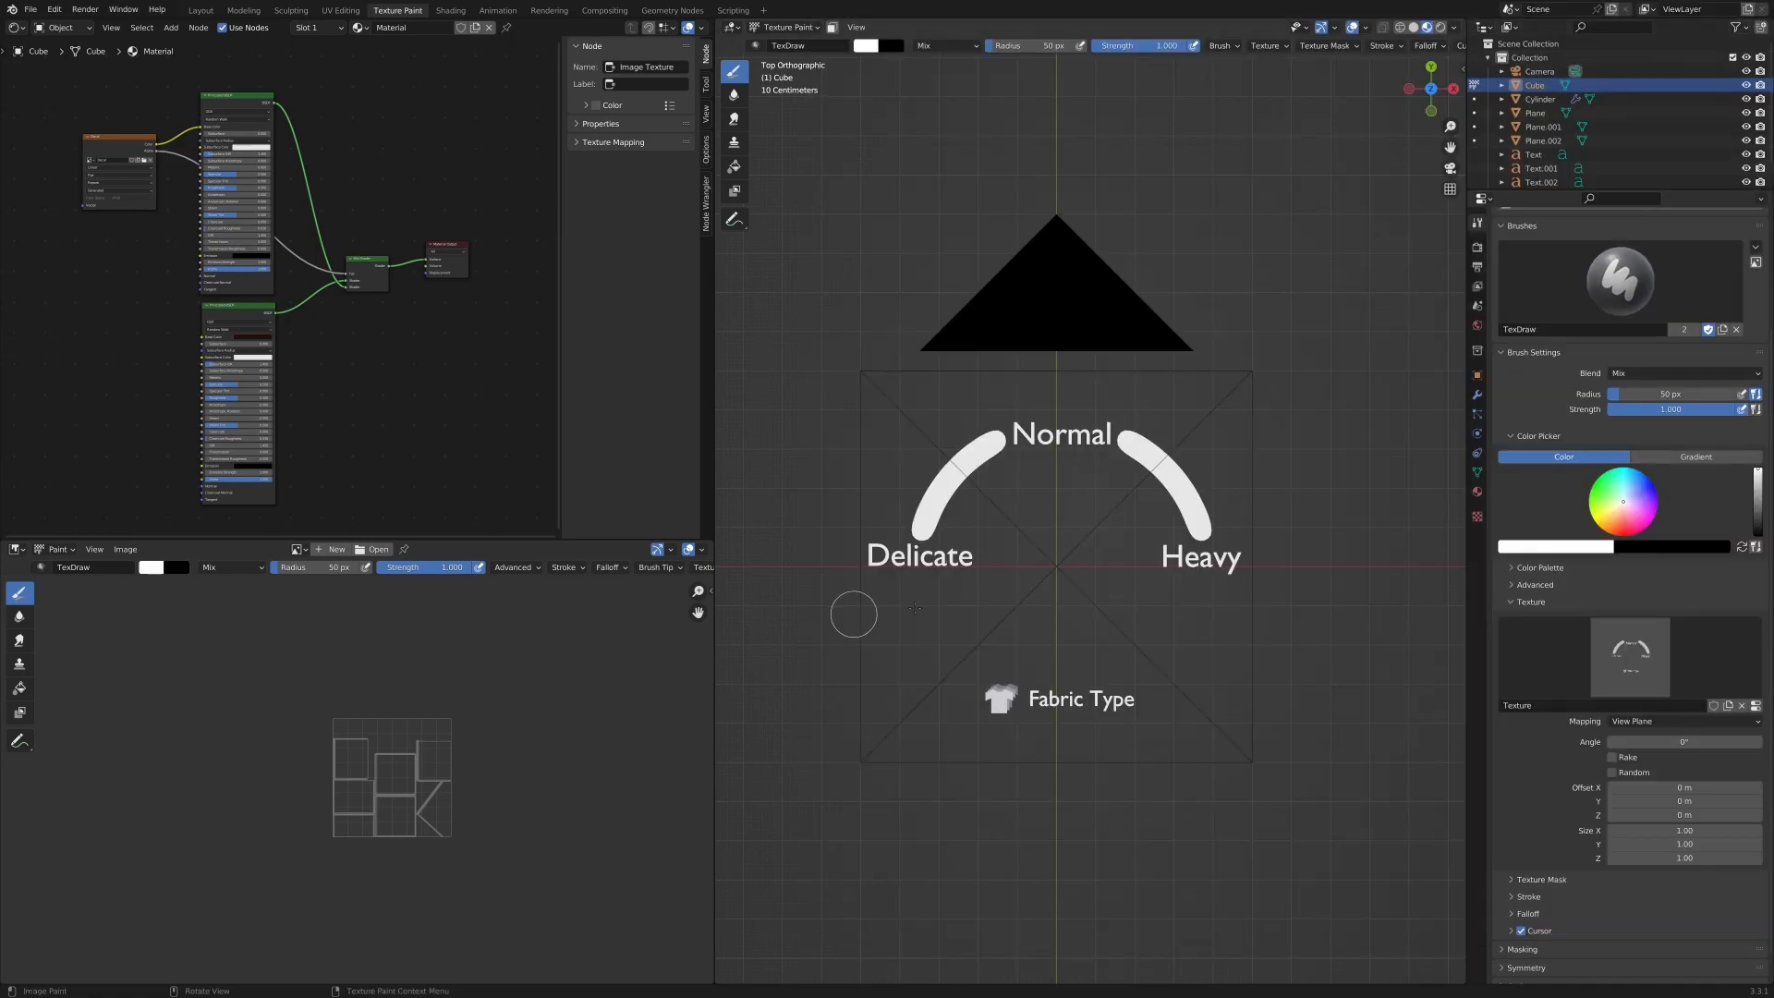
Enable the Transparent film option in the Eevee render settings.
{"action": "left_click", "coordinate": [1477, 271]}
{"action": "left_click", "coordinate": [1477, 248]}
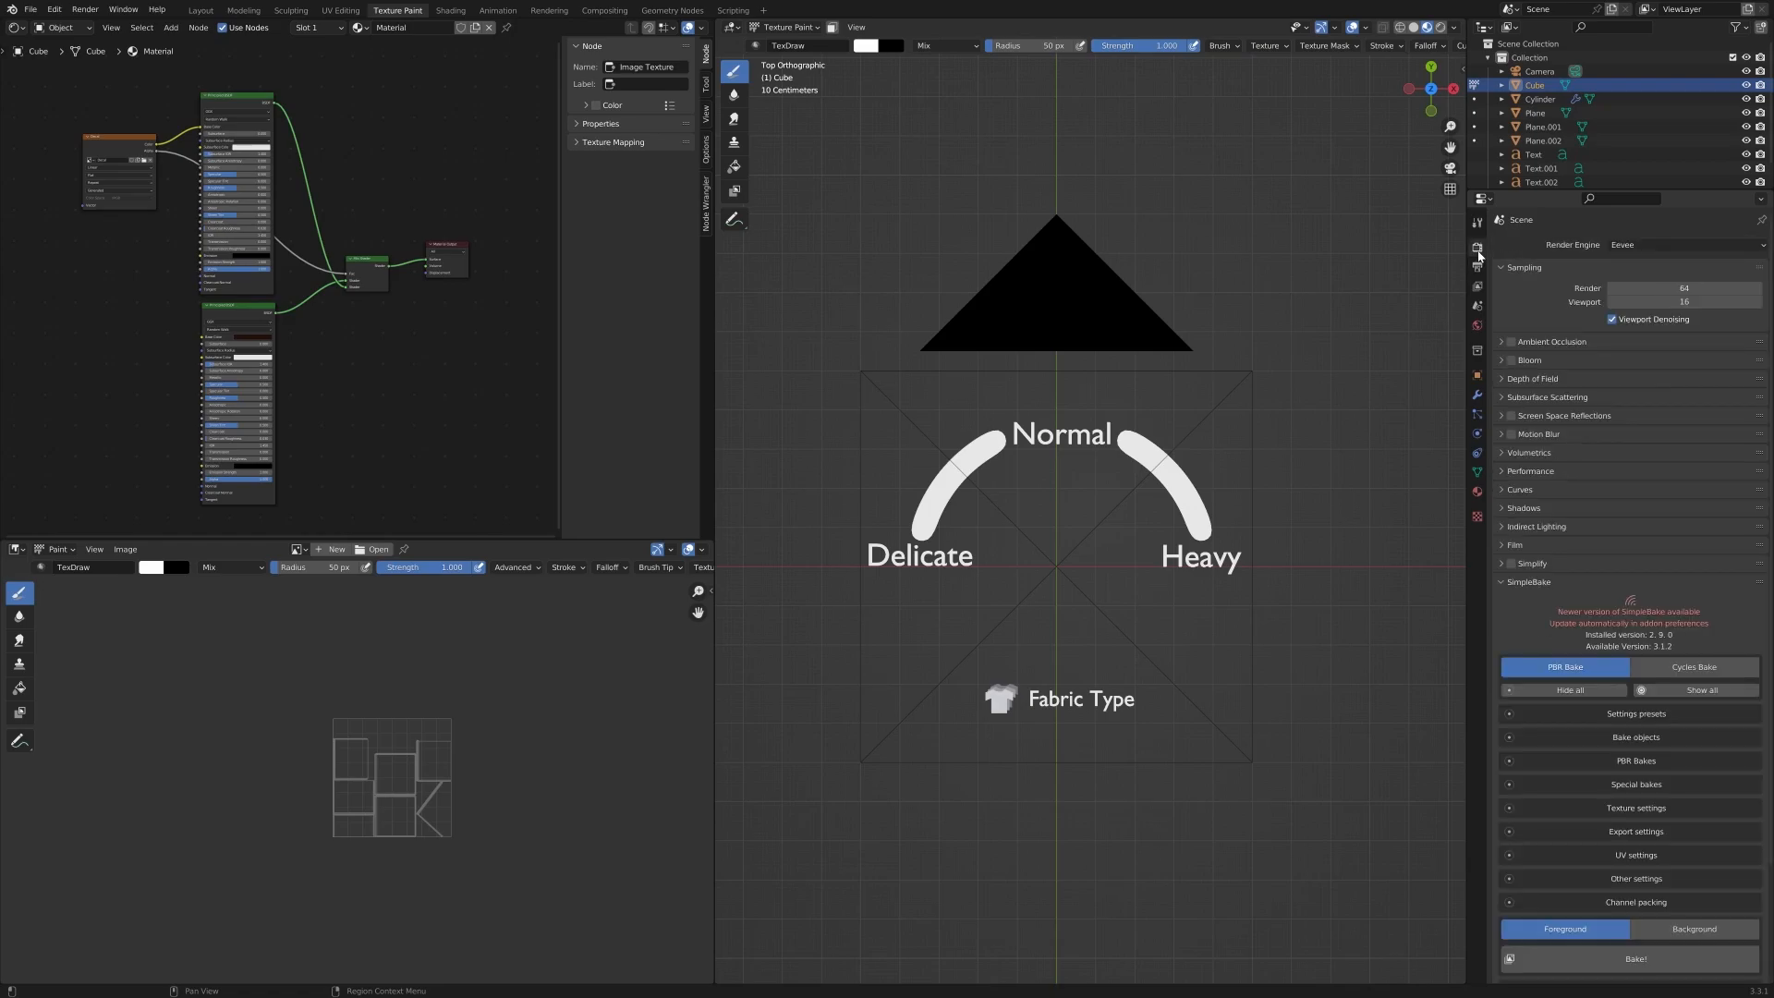
{"action": "left_click", "coordinate": [1506, 545]}
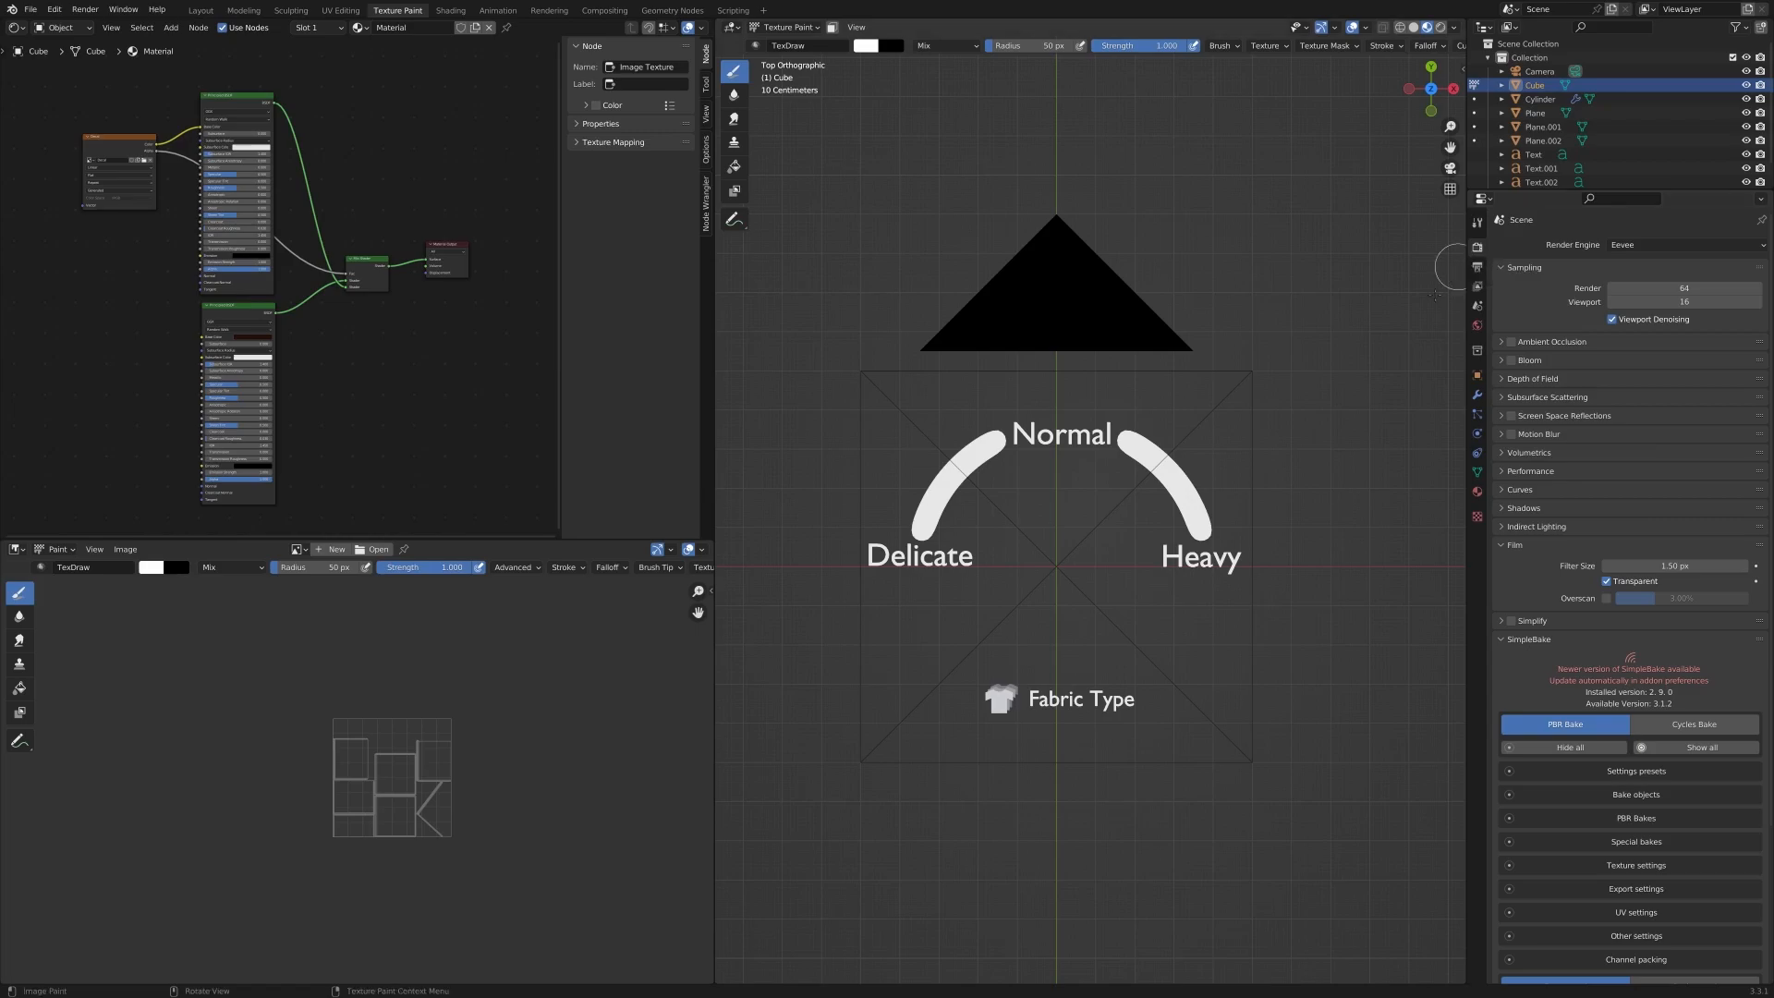
Render the dial graphic again, save the image over the existing Decals.png, and close the render.
{"action": "key", "text": "F12"}
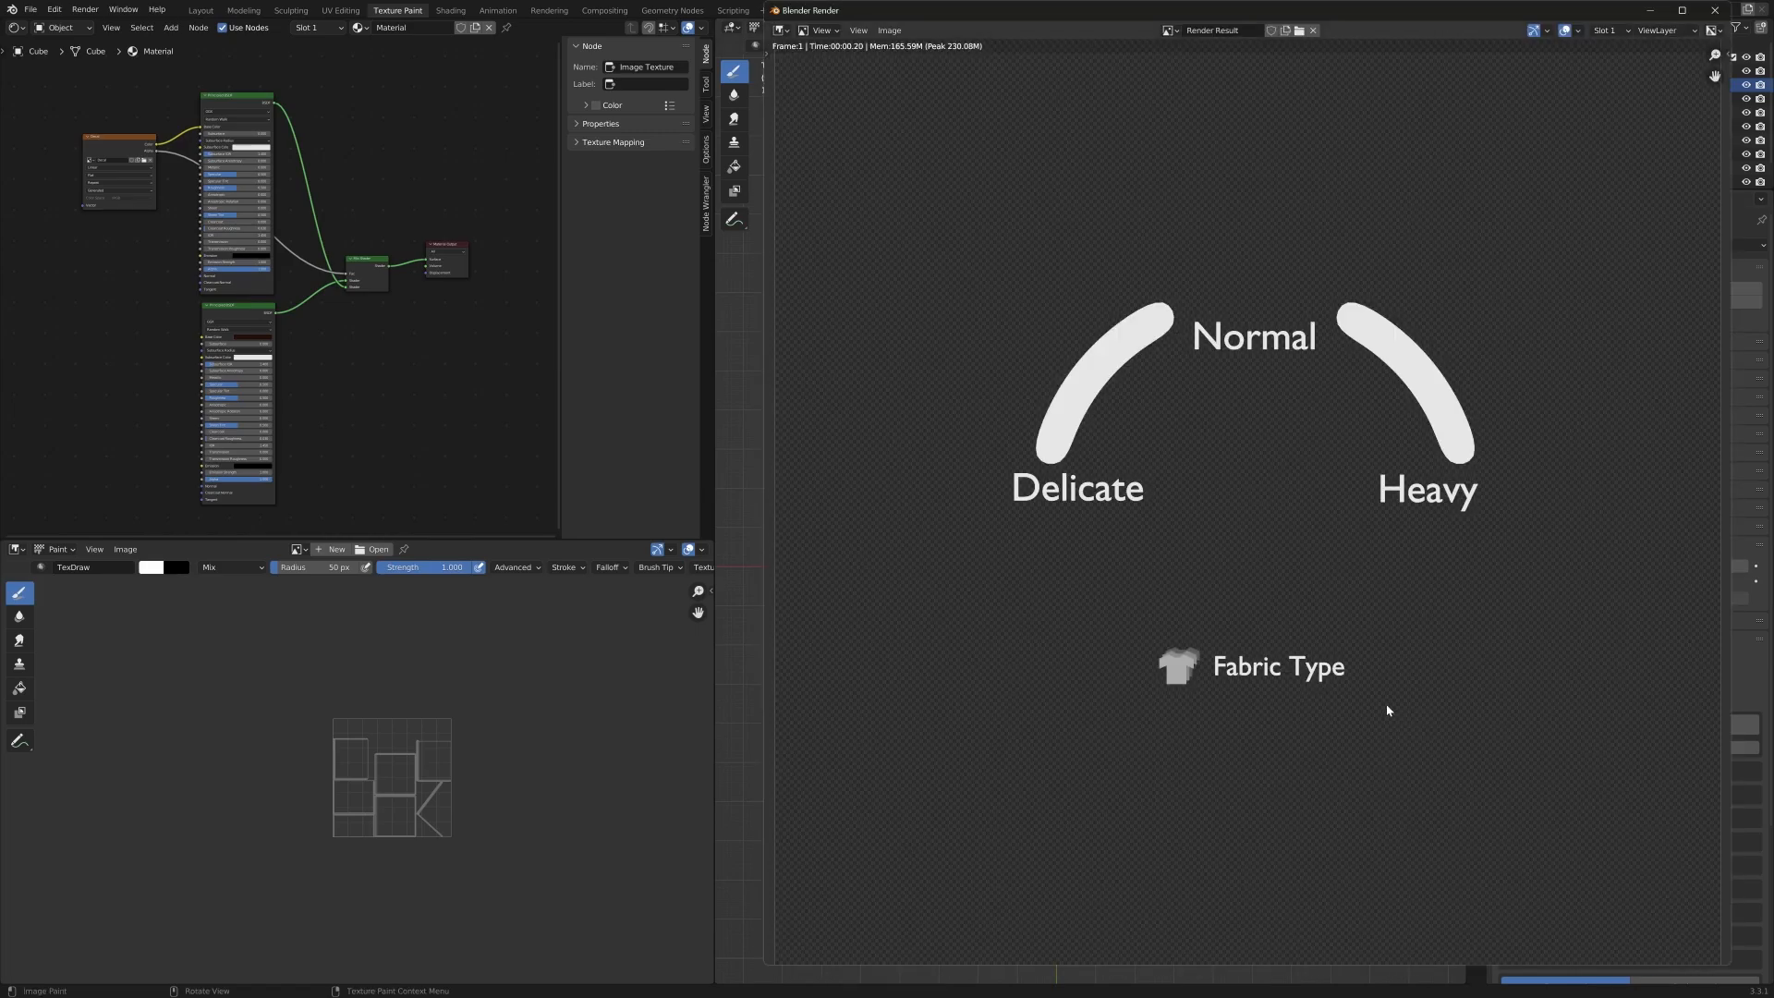
{"action": "left_click", "coordinate": [889, 31]}
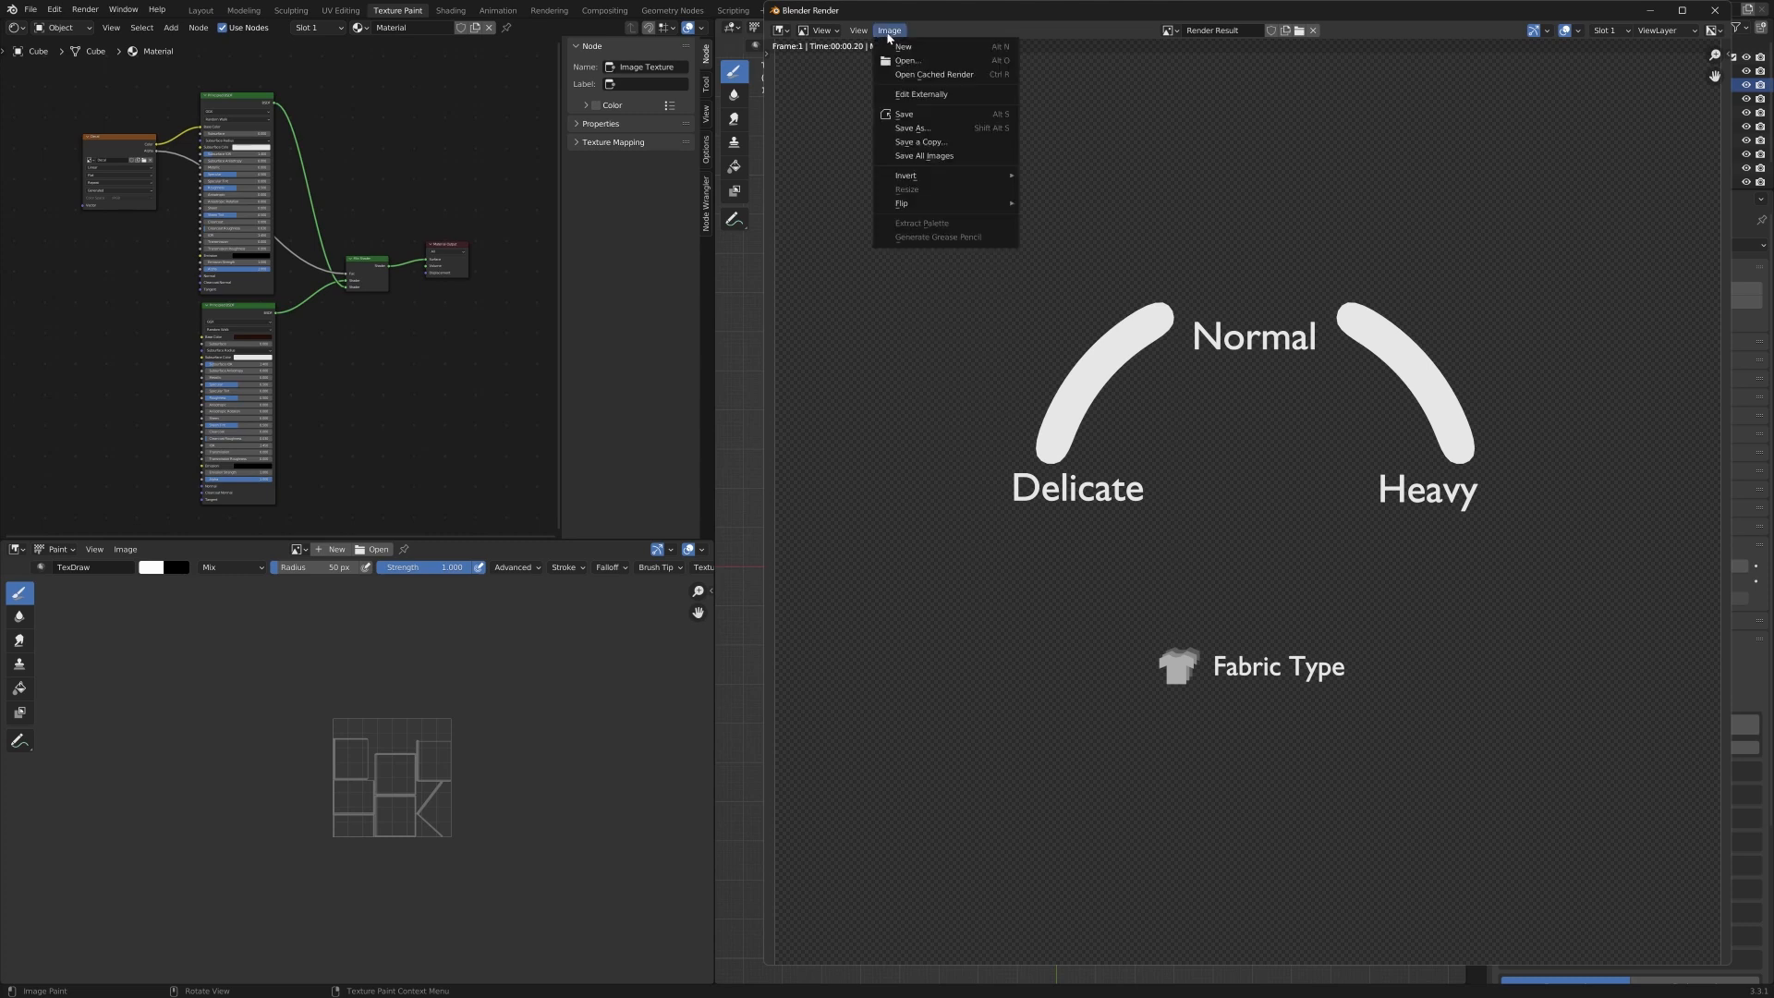
{"action": "left_click", "coordinate": [909, 129]}
{"action": "left_click", "coordinate": [1092, 353]}
{"action": "left_click", "coordinate": [1478, 675]}
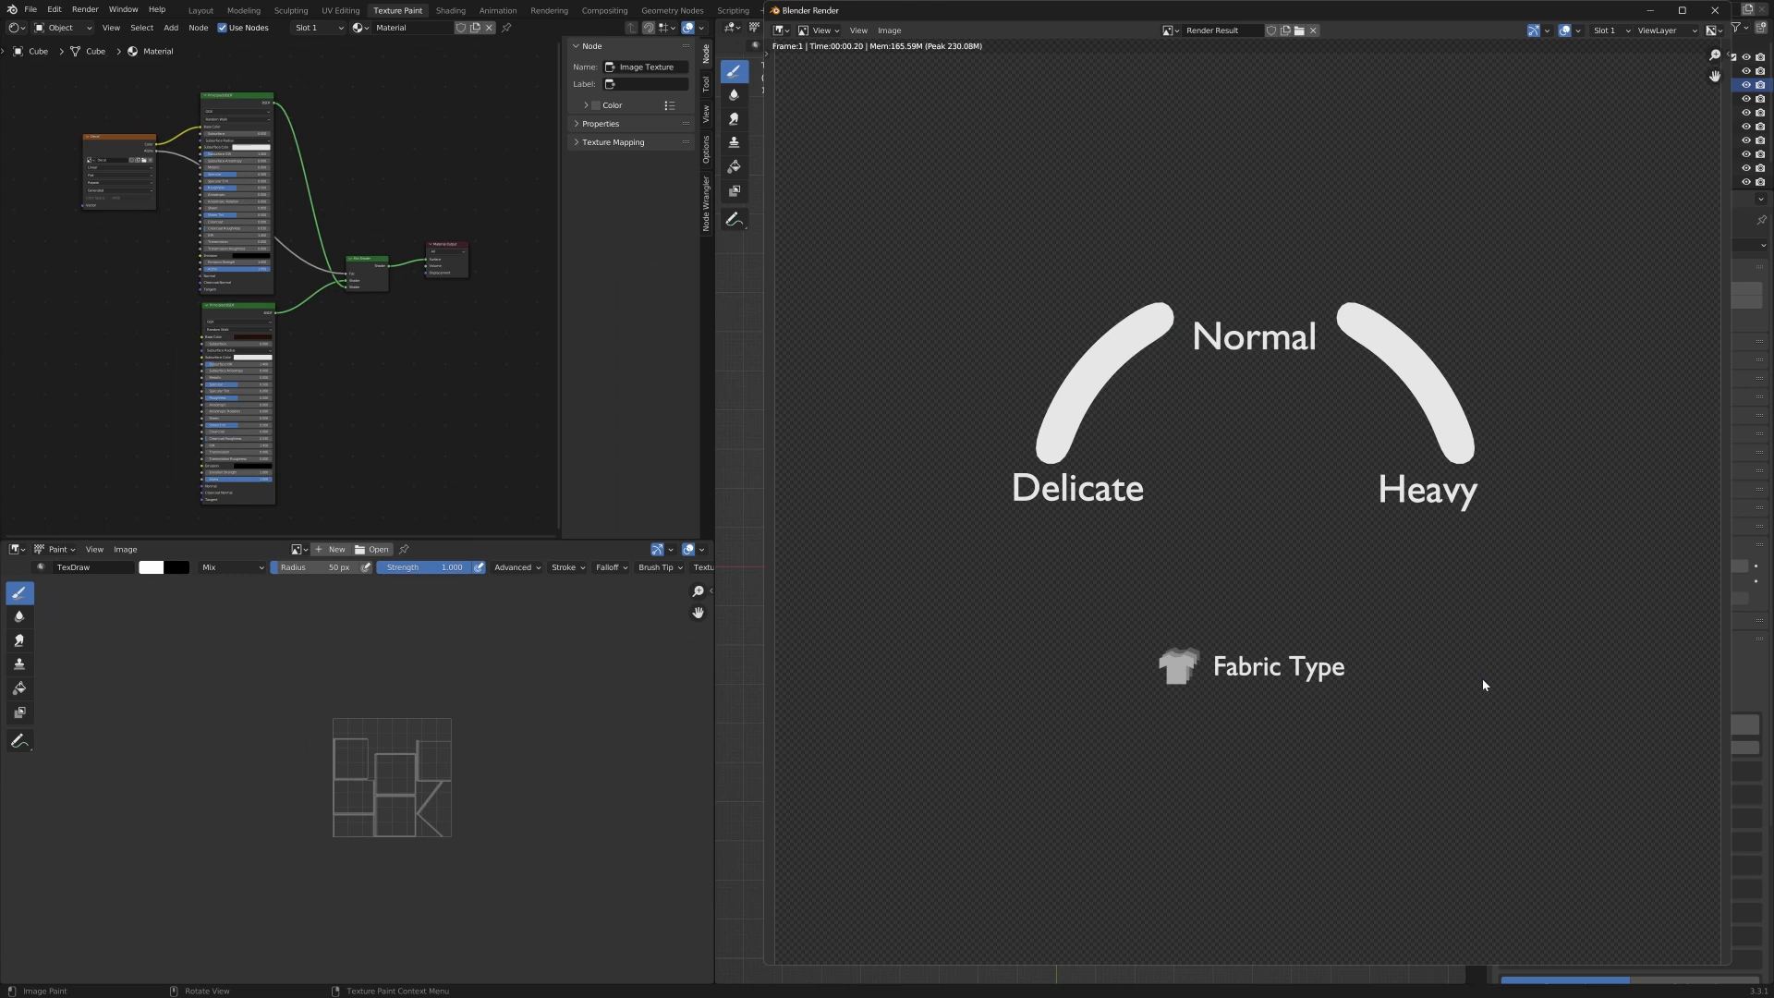
{"action": "left_click", "coordinate": [1711, 16]}
Set the brush texture's mapping back to Stencil for painting on the cube.
{"action": "middle_click_drag", "start_coordinate": [1300, 125], "coordinate": [1082, 338], "text": "shift"}
{"action": "scroll", "coordinate": [1247, 434], "scroll_direction": "down", "scroll_amount": 2}
{"action": "middle_click_drag", "start_coordinate": [1255, 442], "coordinate": [1053, 684], "text": "shift"}
{"action": "middle_click_drag", "start_coordinate": [1126, 588], "coordinate": [1315, 637]}
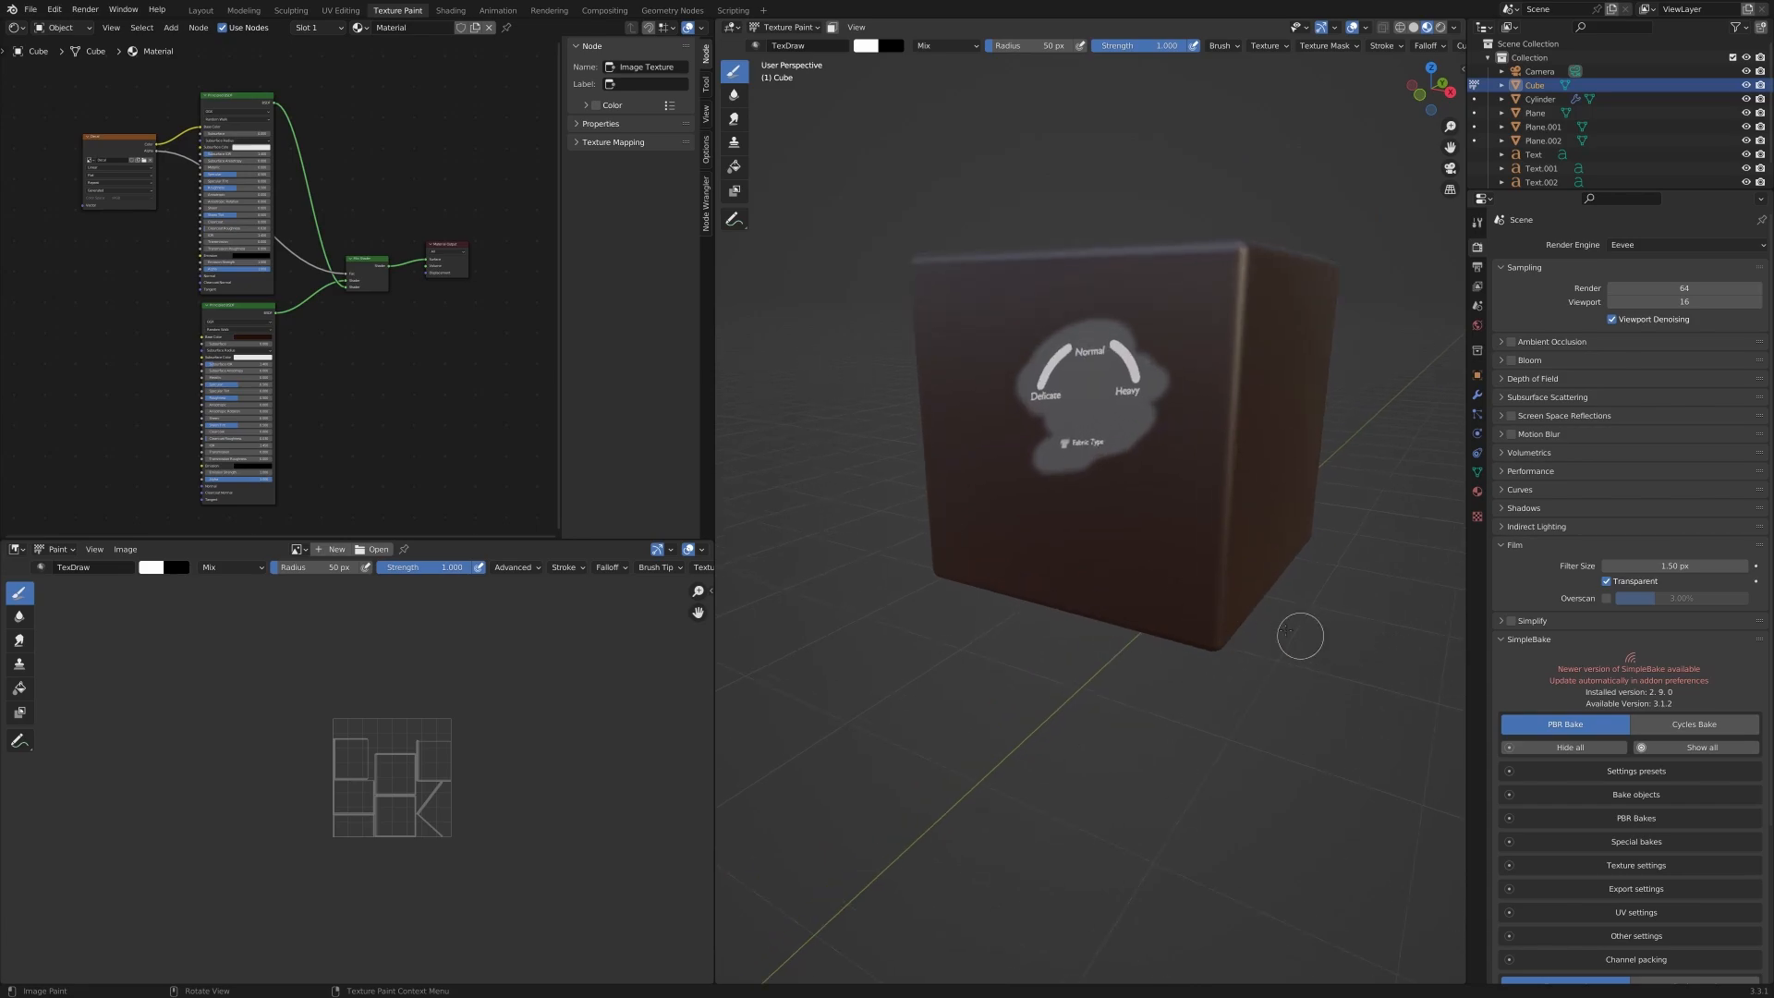
{"action": "left_click", "coordinate": [1477, 223]}
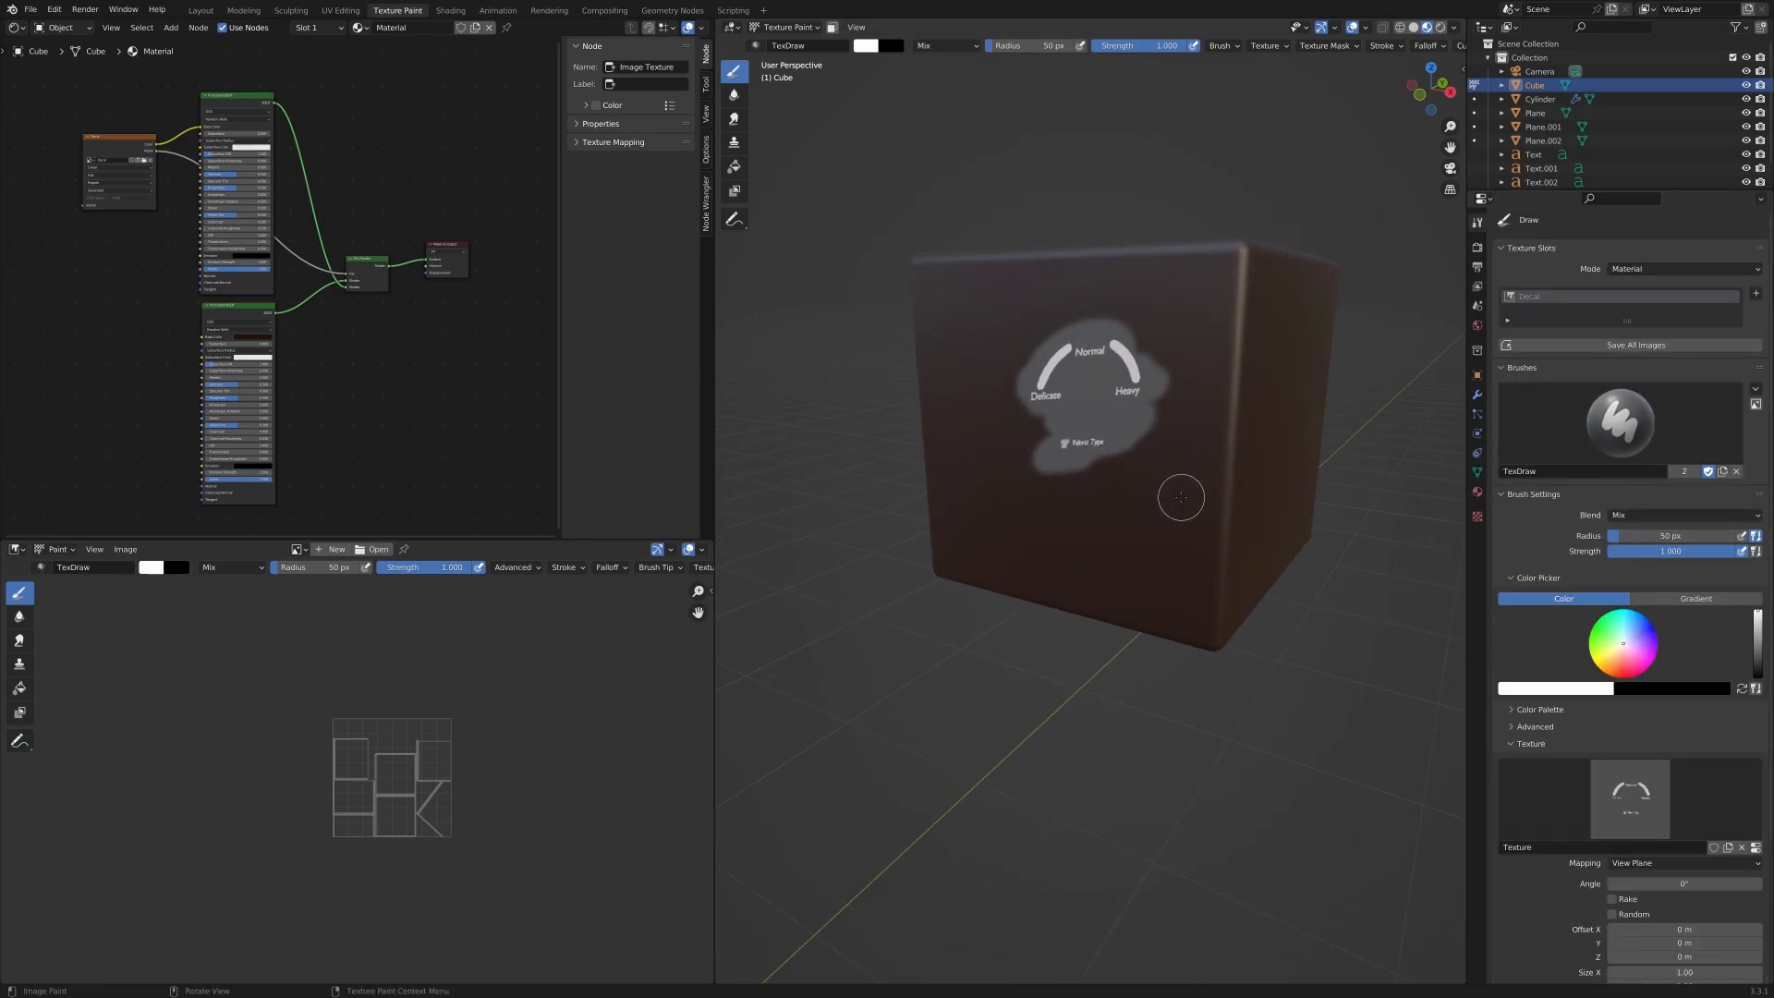
{"action": "left_click", "coordinate": [1631, 863]}
{"action": "left_click", "coordinate": [1635, 939]}
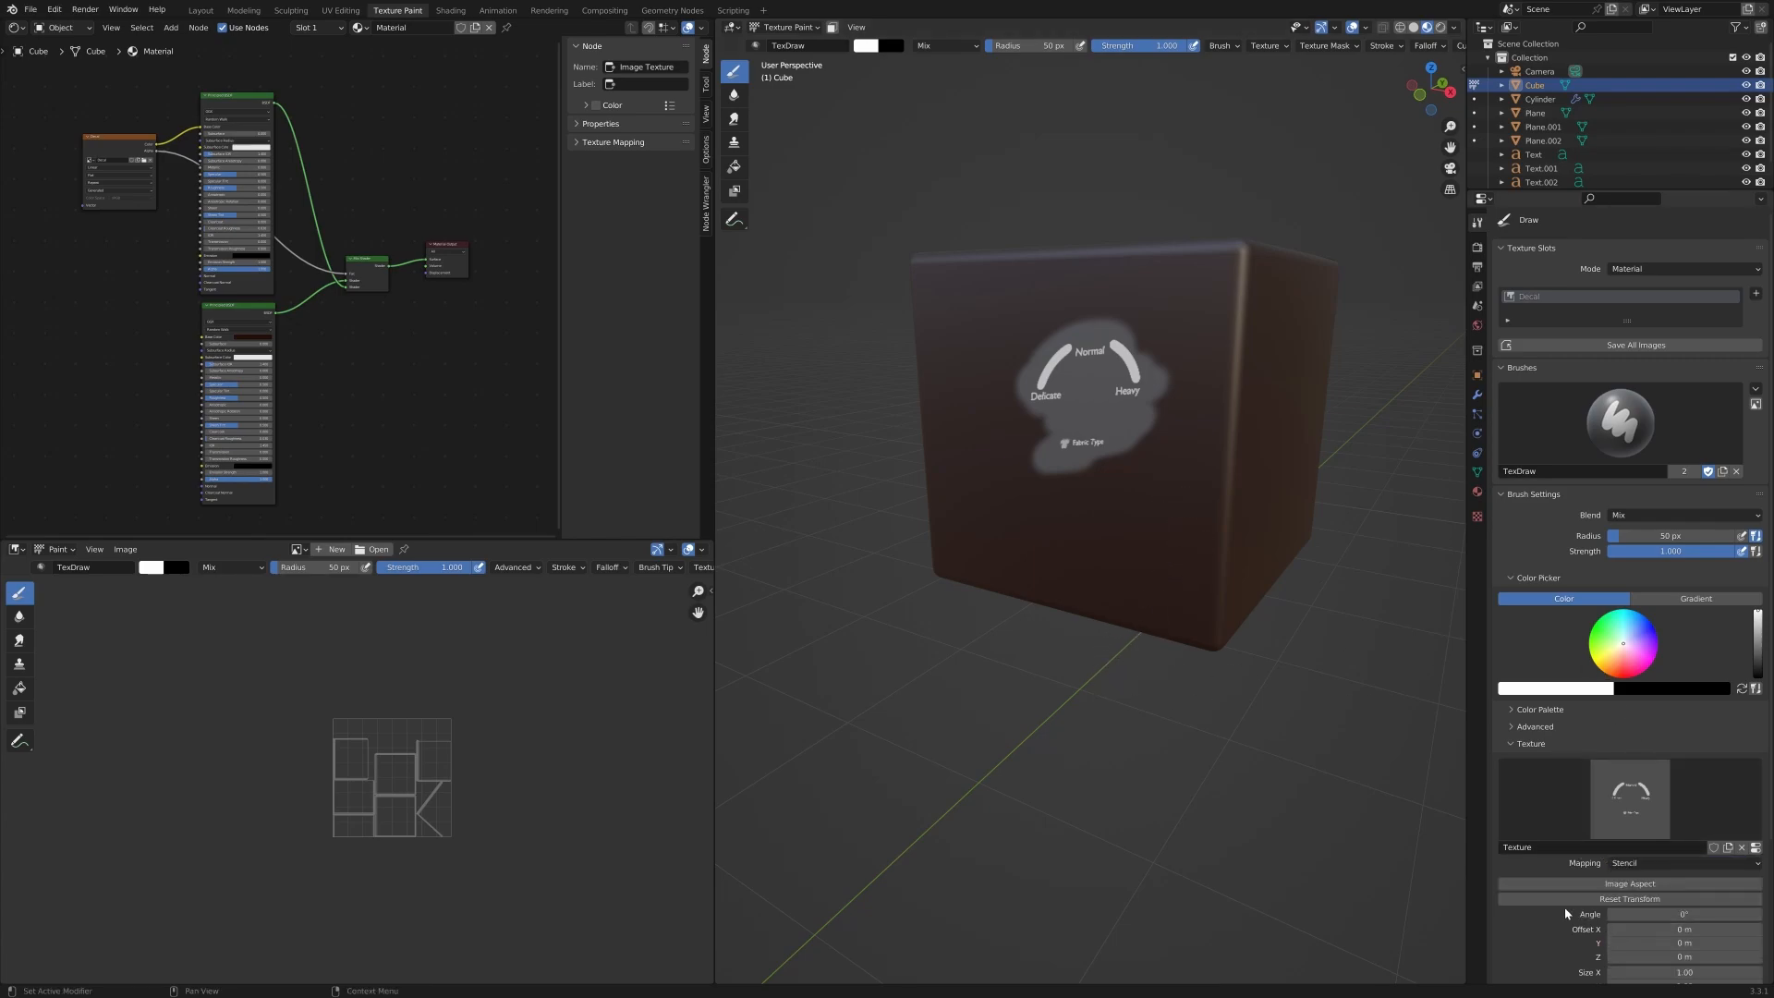
Paint the dial decal through the stencil onto an unpainted side face of the cube, and move the stencil off it.
{"action": "mouse_move", "coordinate": [1187, 468]}
{"action": "right_mouse_down"}
{"action": "mouse_move", "coordinate": [1009, 612]}
{"action": "mouse_move", "coordinate": [1123, 674]}
{"action": "mouse_move", "coordinate": [1062, 712]}
{"action": "mouse_move", "coordinate": [1148, 665]}
{"action": "mouse_move", "coordinate": [1205, 488]}
{"action": "right_mouse_up"}
{"action": "middle_click_drag", "start_coordinate": [1249, 532], "coordinate": [966, 670], "text": "shift"}
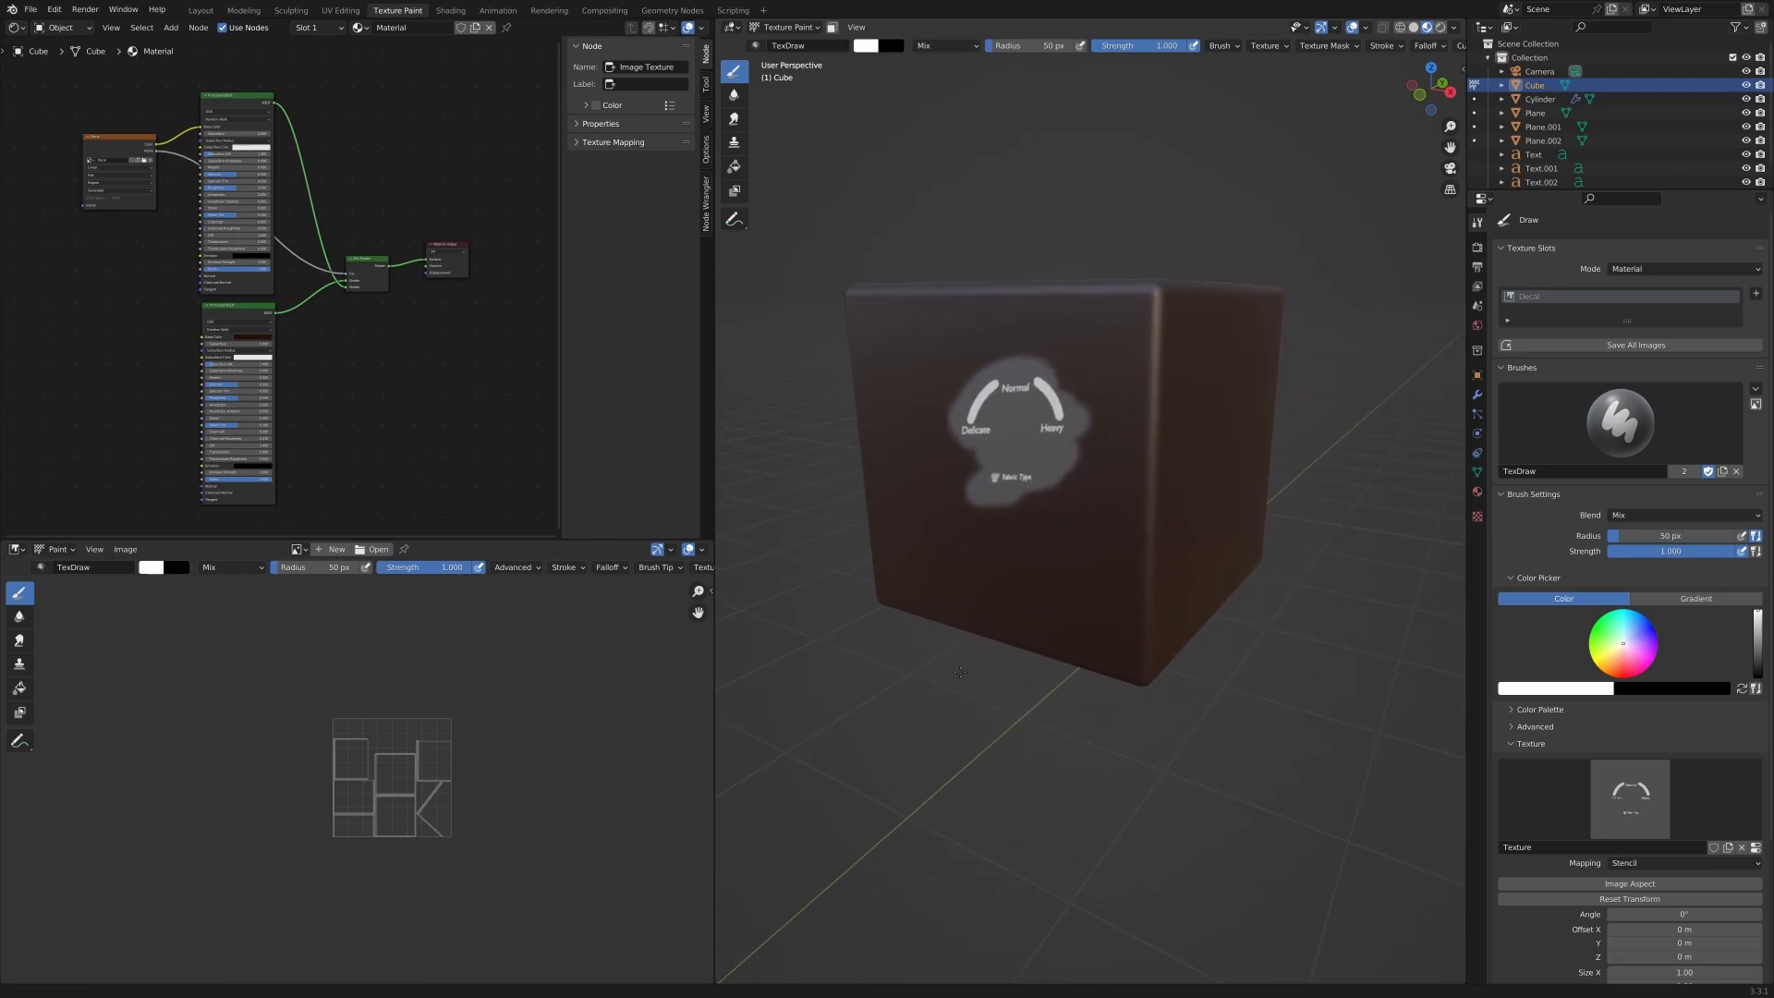
{"action": "middle_click_drag", "start_coordinate": [1270, 555], "coordinate": [1136, 566]}
{"action": "scroll", "coordinate": [1145, 565], "scroll_direction": "down", "scroll_amount": 3}
{"action": "middle_click_drag", "start_coordinate": [1353, 527], "coordinate": [924, 529], "text": "shift"}
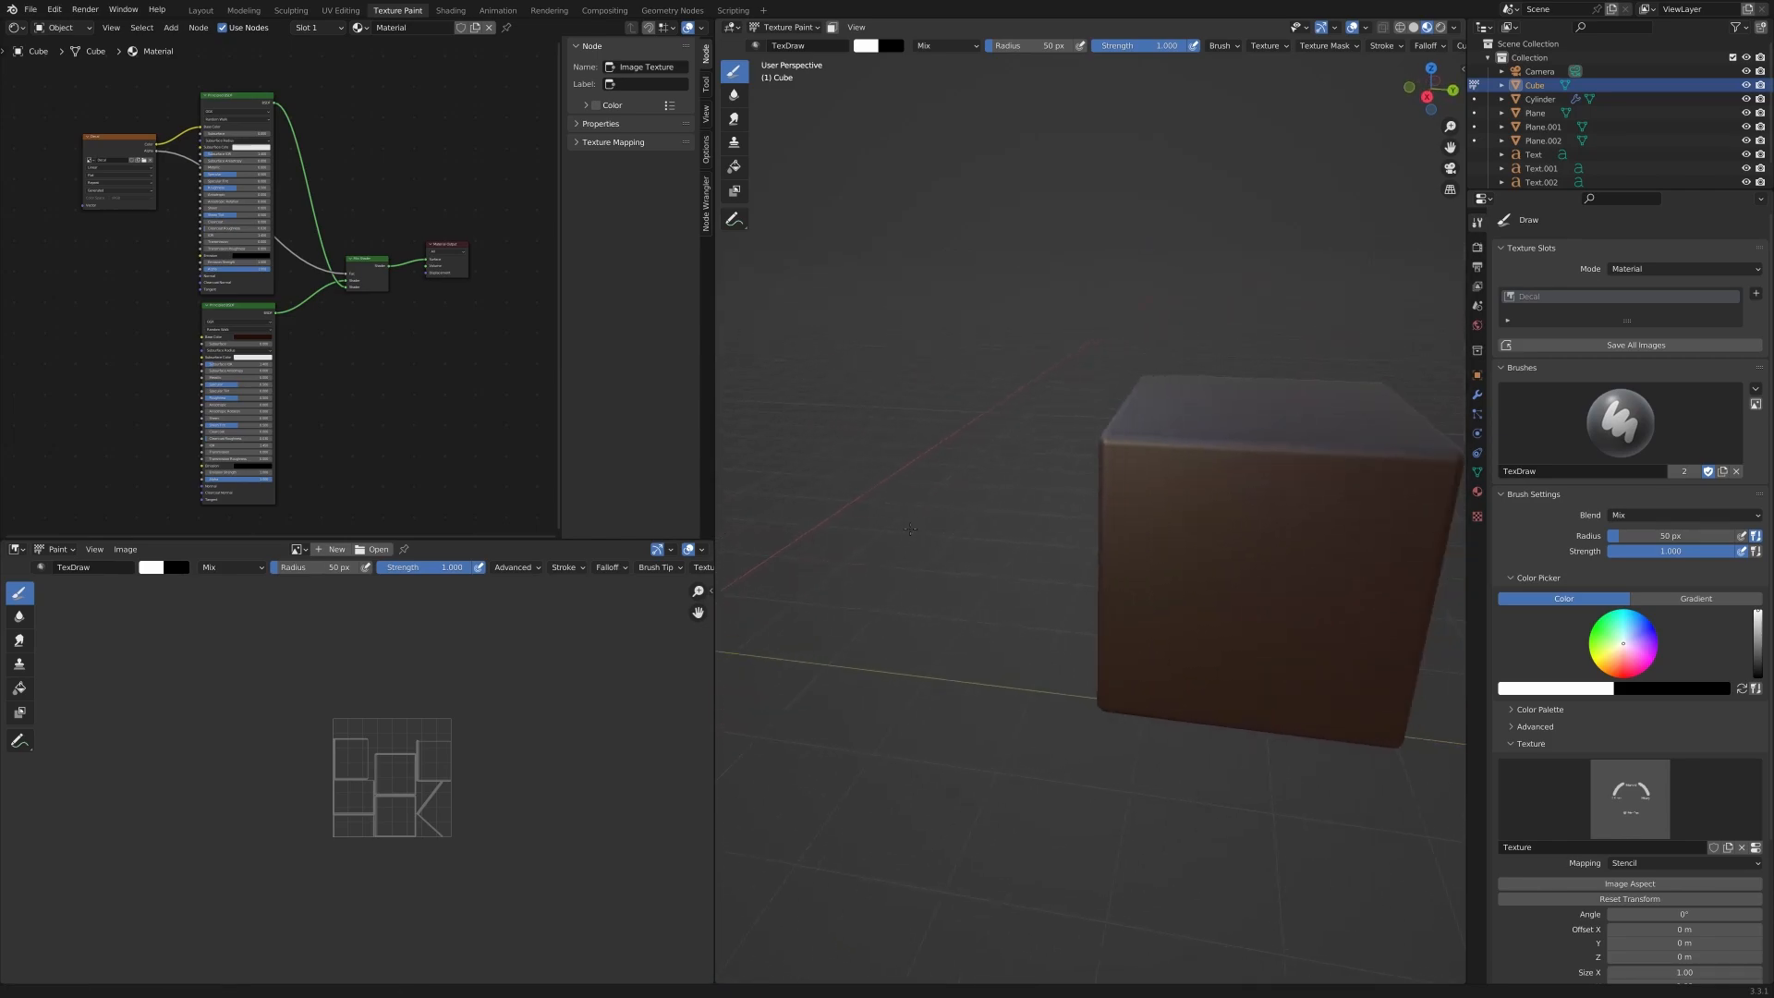
{"action": "middle_click_drag", "start_coordinate": [1072, 573], "coordinate": [1128, 507]}
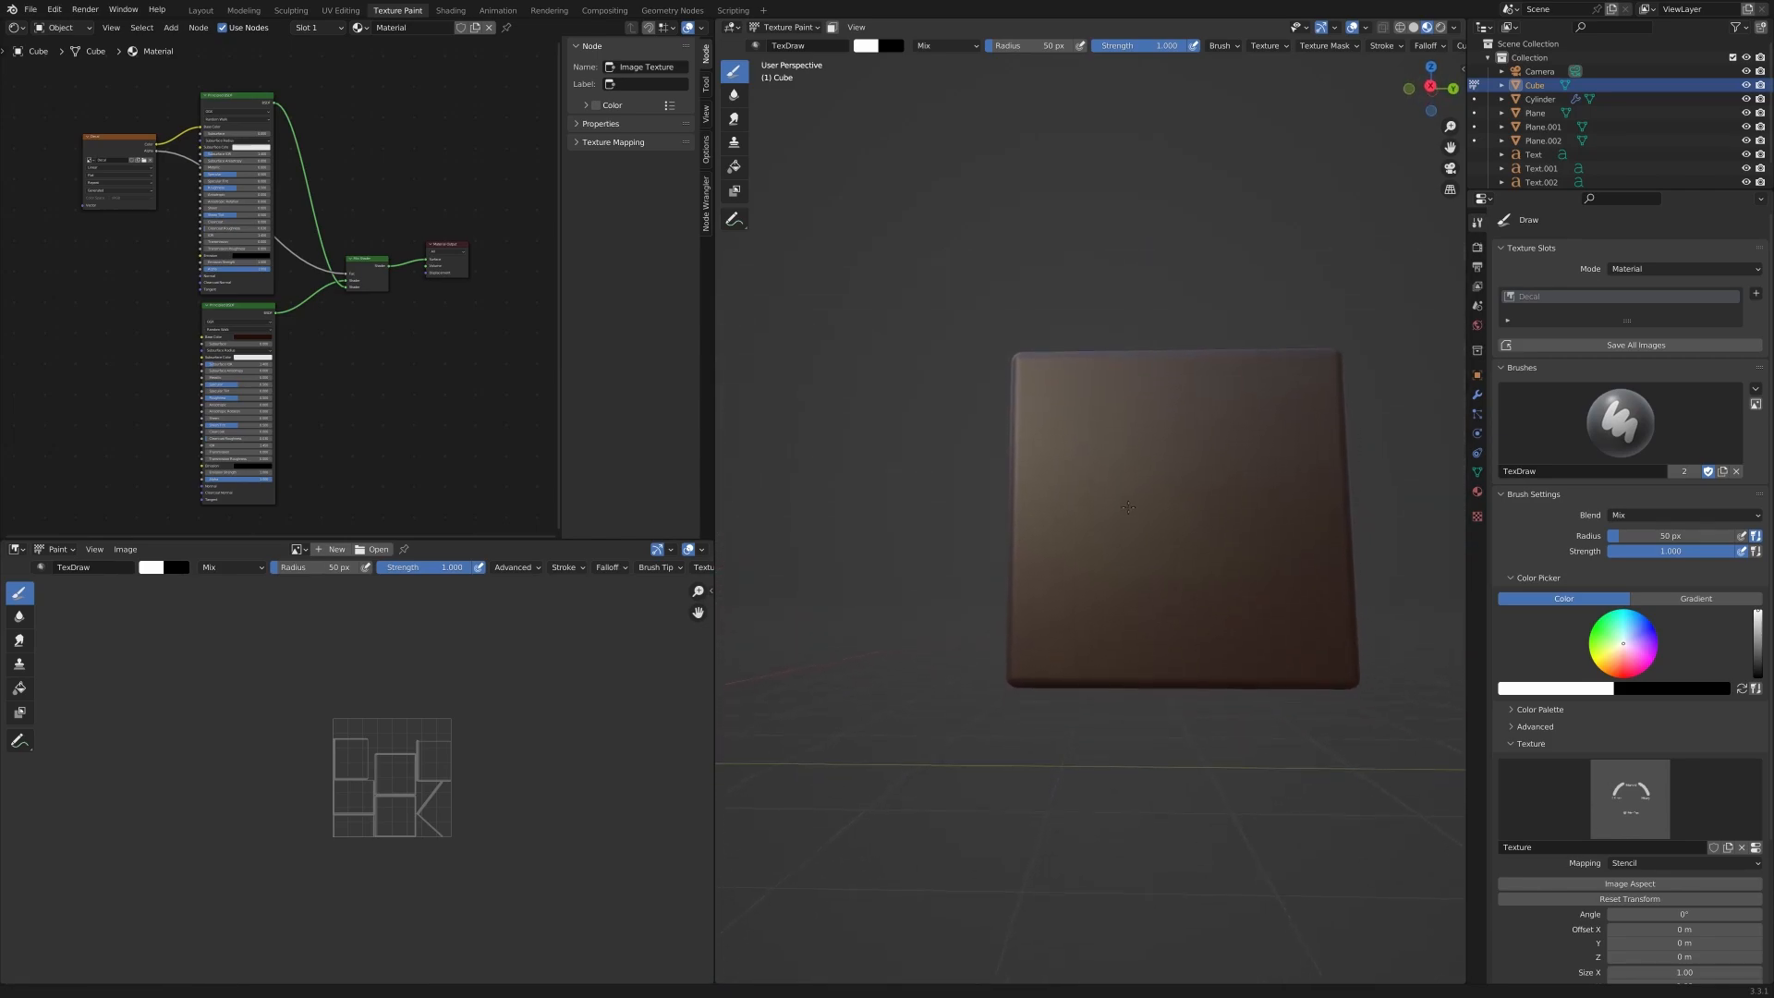
{"action": "scroll", "coordinate": [1128, 507], "scroll_direction": "up", "scroll_amount": 4}
{"action": "mouse_move", "coordinate": [1181, 398]}
{"action": "left_mouse_down"}
{"action": "mouse_move", "coordinate": [1141, 411]}
{"action": "mouse_move", "coordinate": [1104, 459]}
{"action": "mouse_move", "coordinate": [1132, 462]}
{"action": "mouse_move", "coordinate": [1159, 515]}
{"action": "mouse_move", "coordinate": [1188, 511]}
{"action": "left_mouse_up"}
{"action": "right_click_drag", "start_coordinate": [1188, 511], "coordinate": [950, 818]}
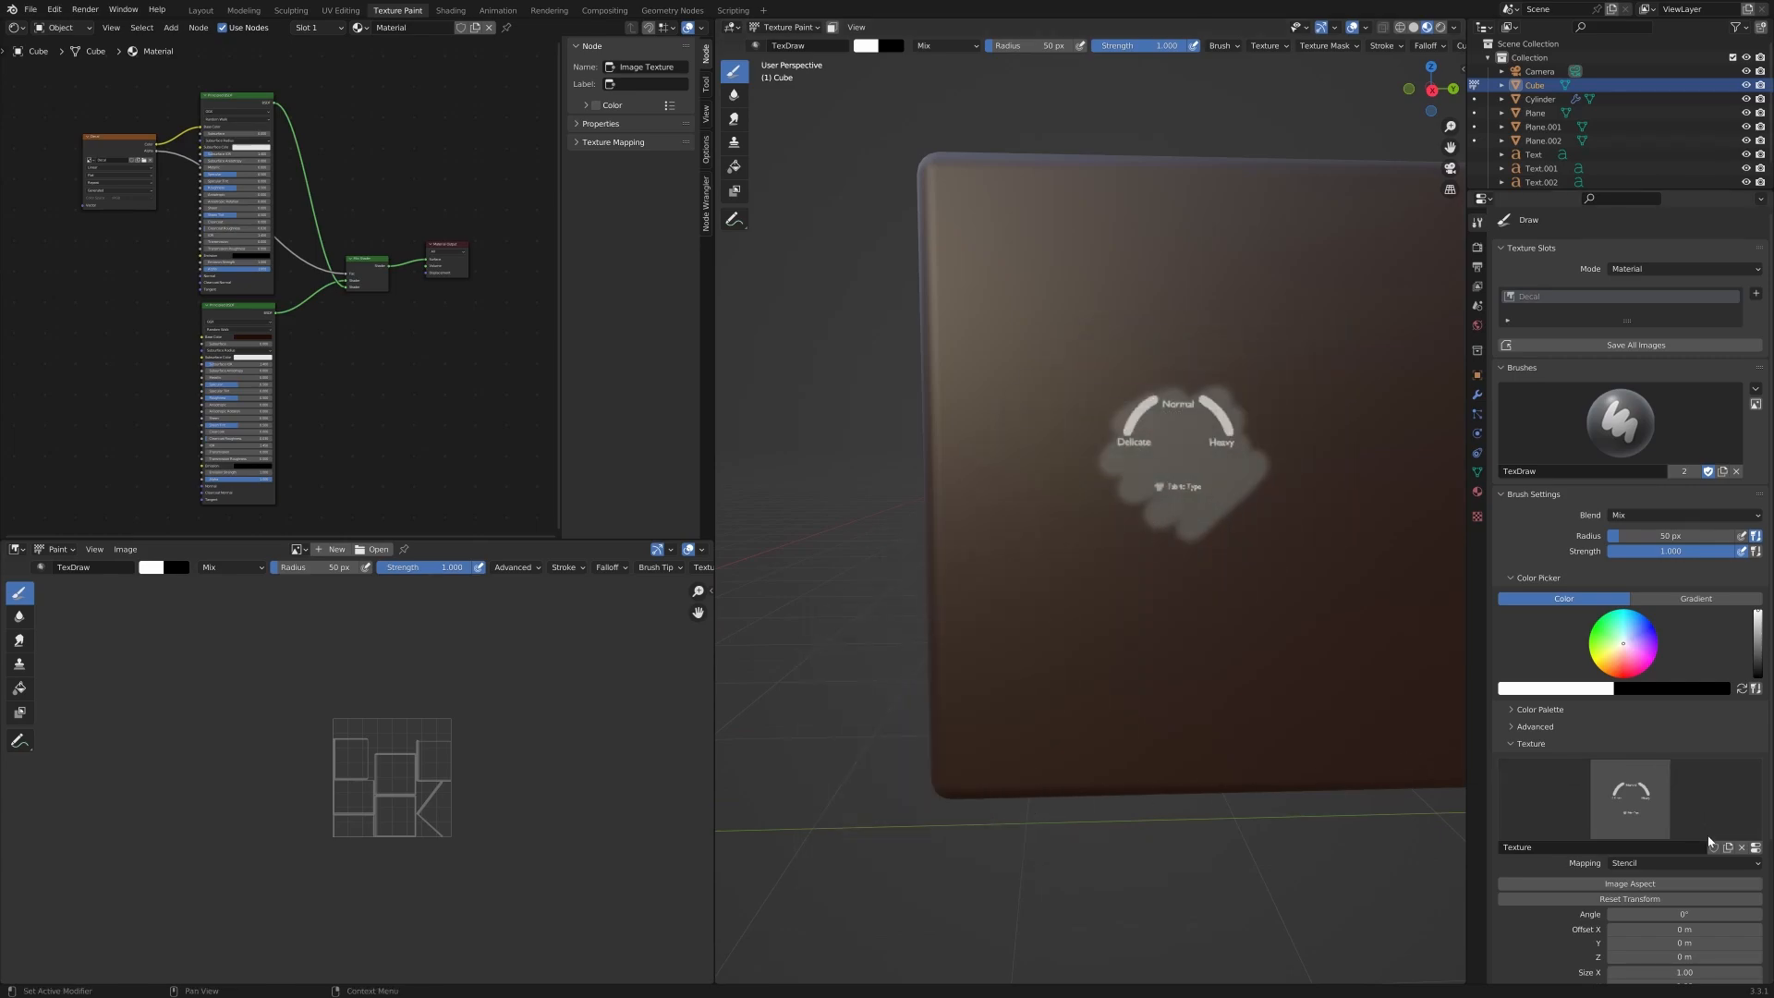
Replace the brush's texture with a new image texture that loads the re-rendered Decals.png.
{"action": "left_click", "coordinate": [1742, 847]}
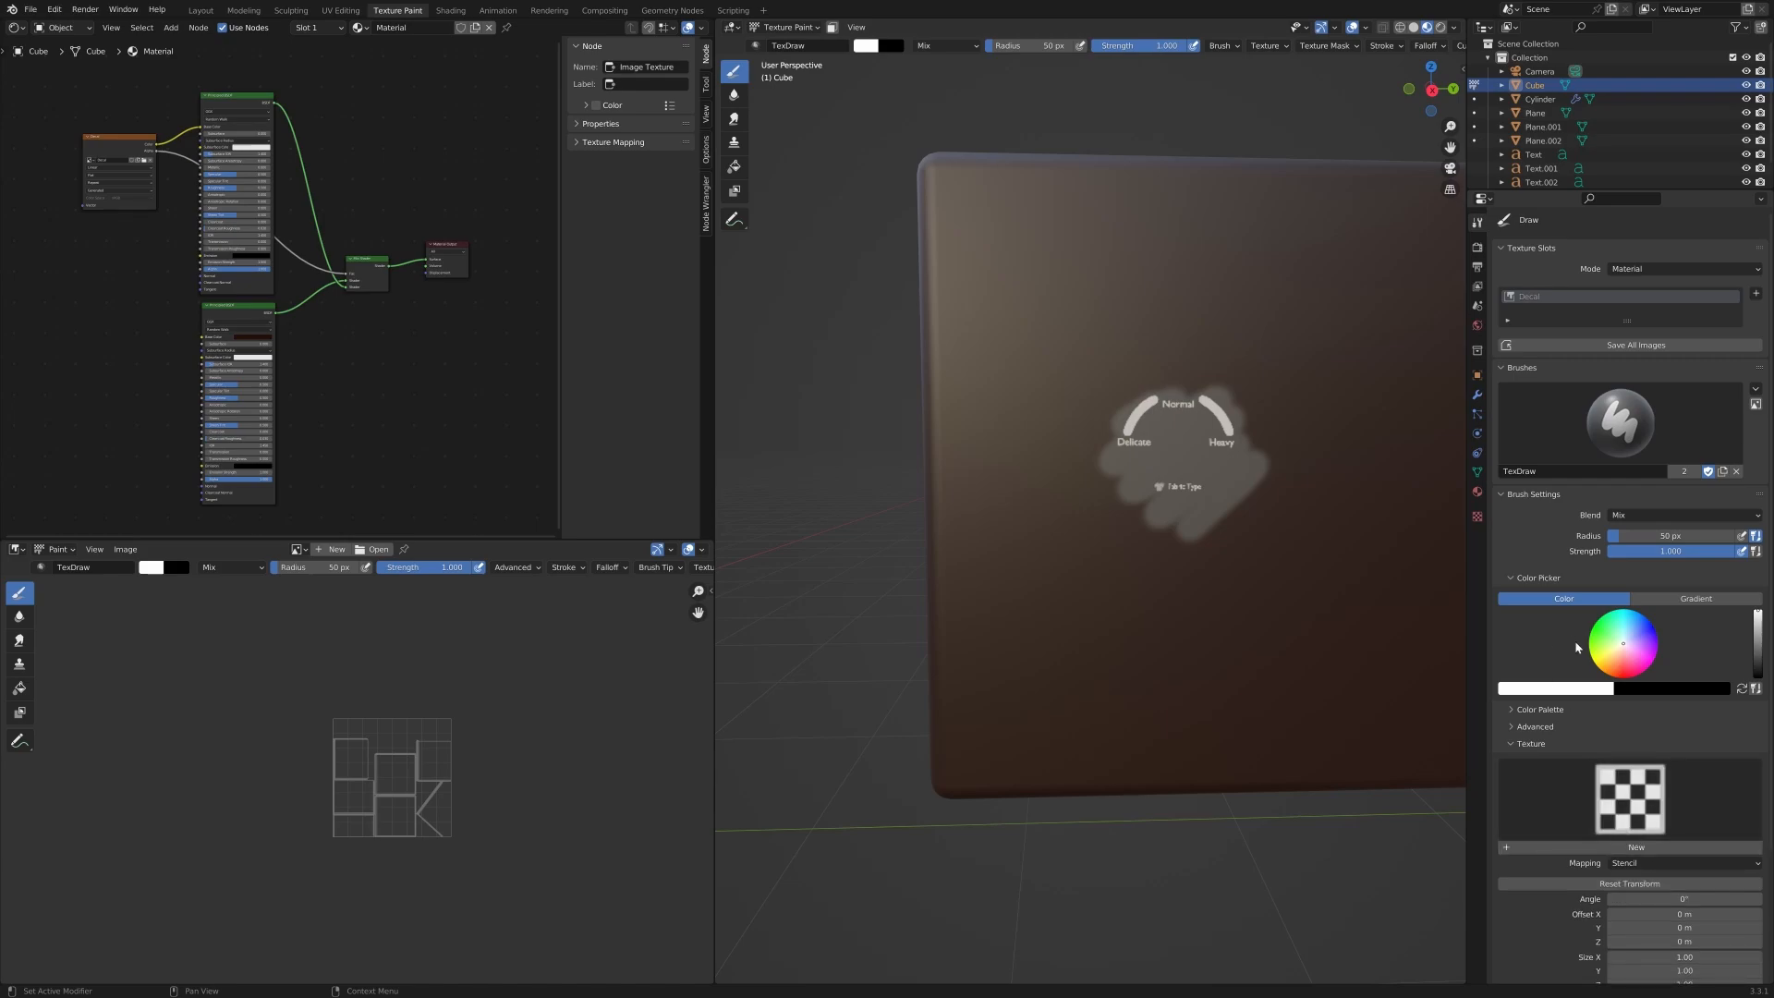
{"action": "left_click", "coordinate": [1636, 847]}
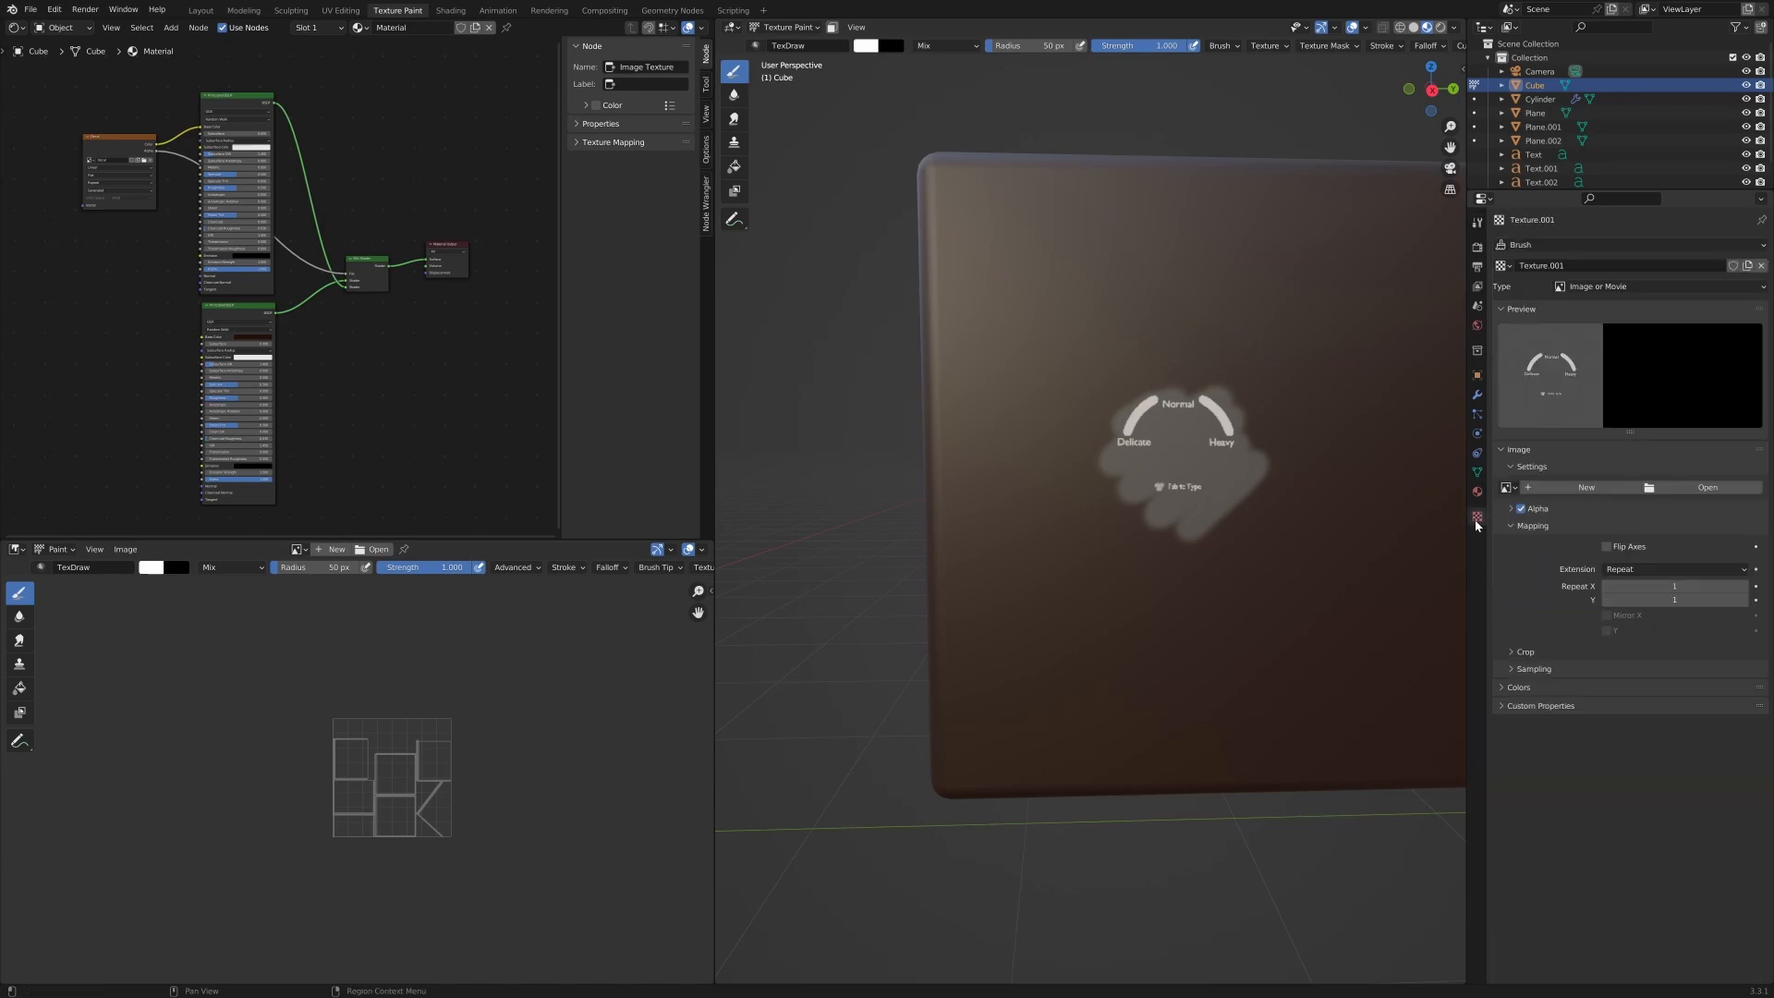
{"action": "left_click", "coordinate": [1755, 847]}
{"action": "left_click", "coordinate": [1724, 489]}
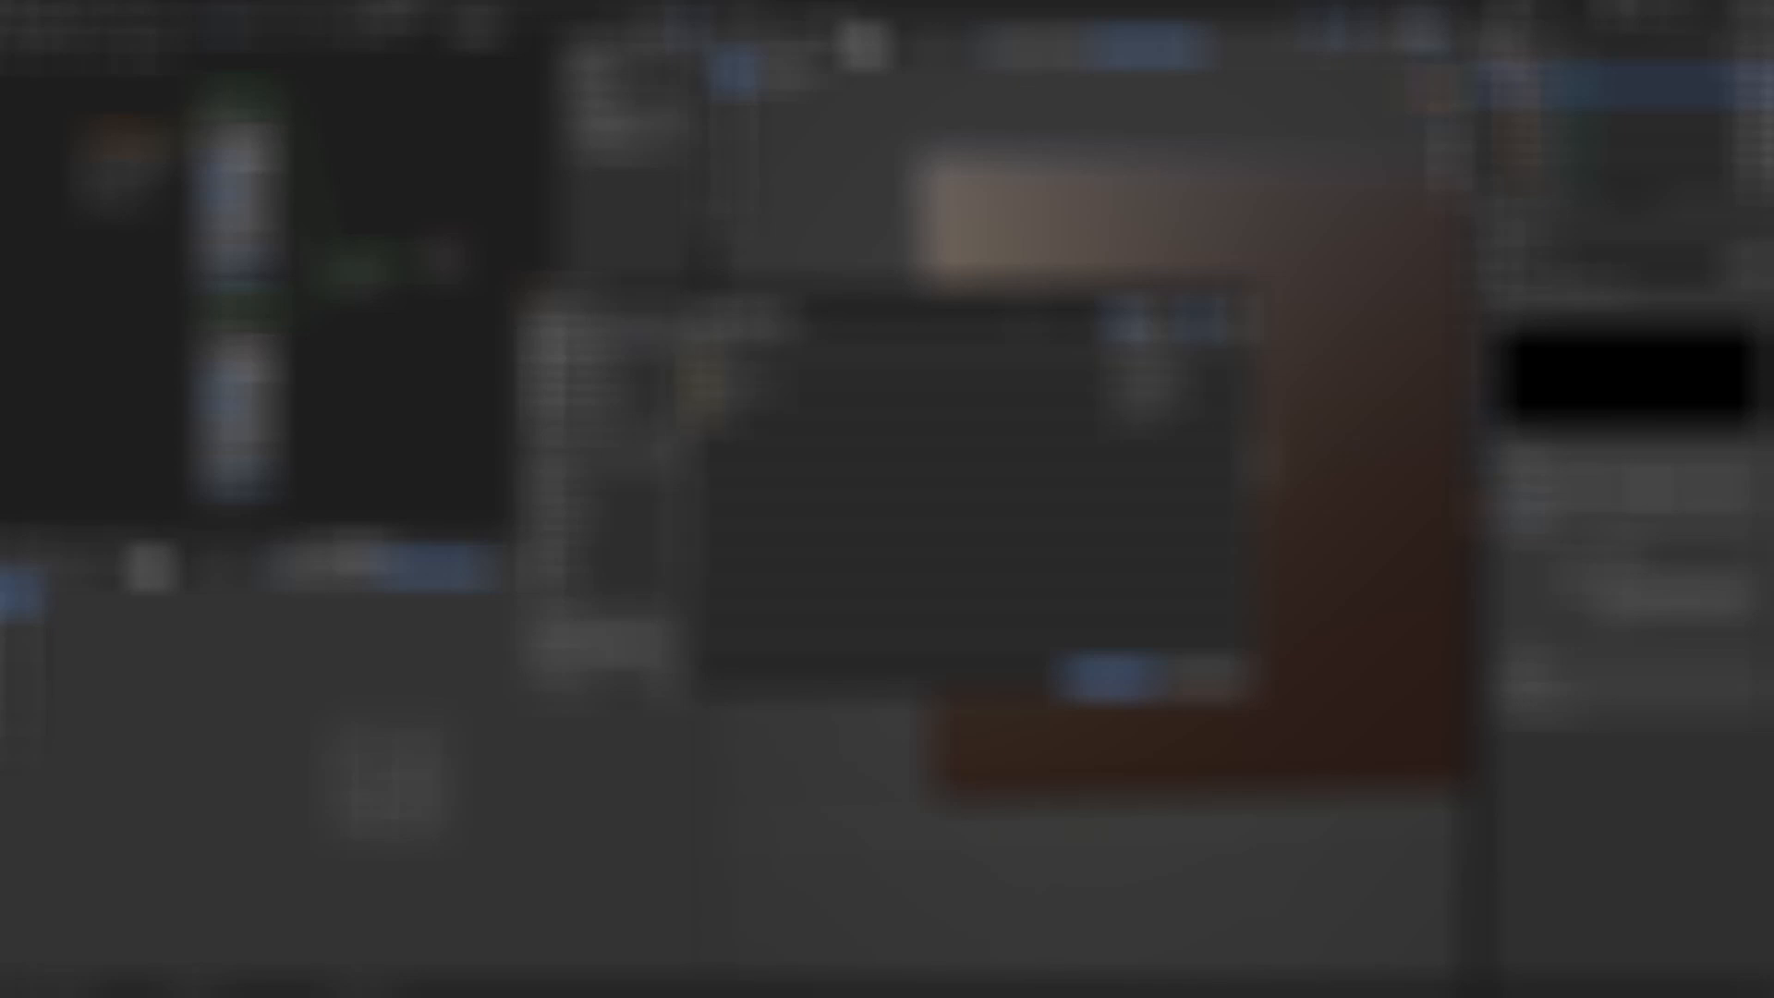
{"action": "left_click", "coordinate": [621, 519]}
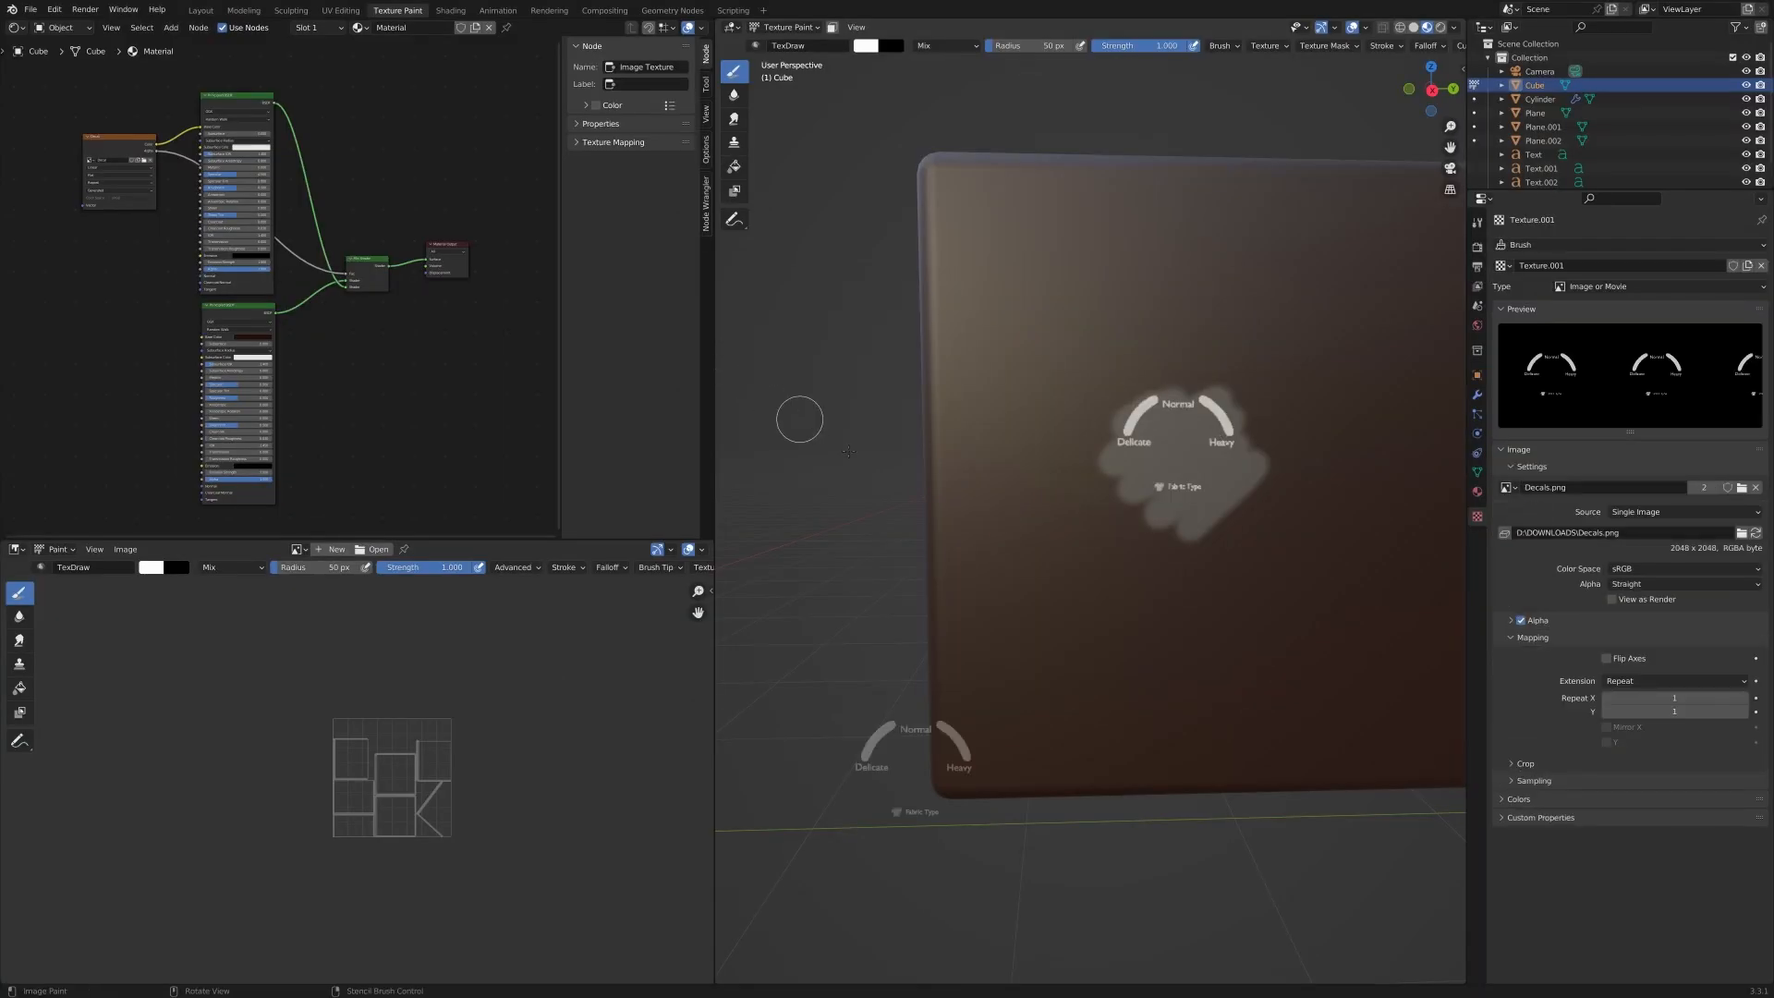
Paint the transparent dial decal beside the grey-backed one on the same face, and move the stencil away.
{"action": "mouse_move", "coordinate": [923, 773]}
{"action": "right_mouse_down"}
{"action": "mouse_move", "coordinate": [1073, 572]}
{"action": "mouse_move", "coordinate": [1049, 575]}
{"action": "right_mouse_up"}
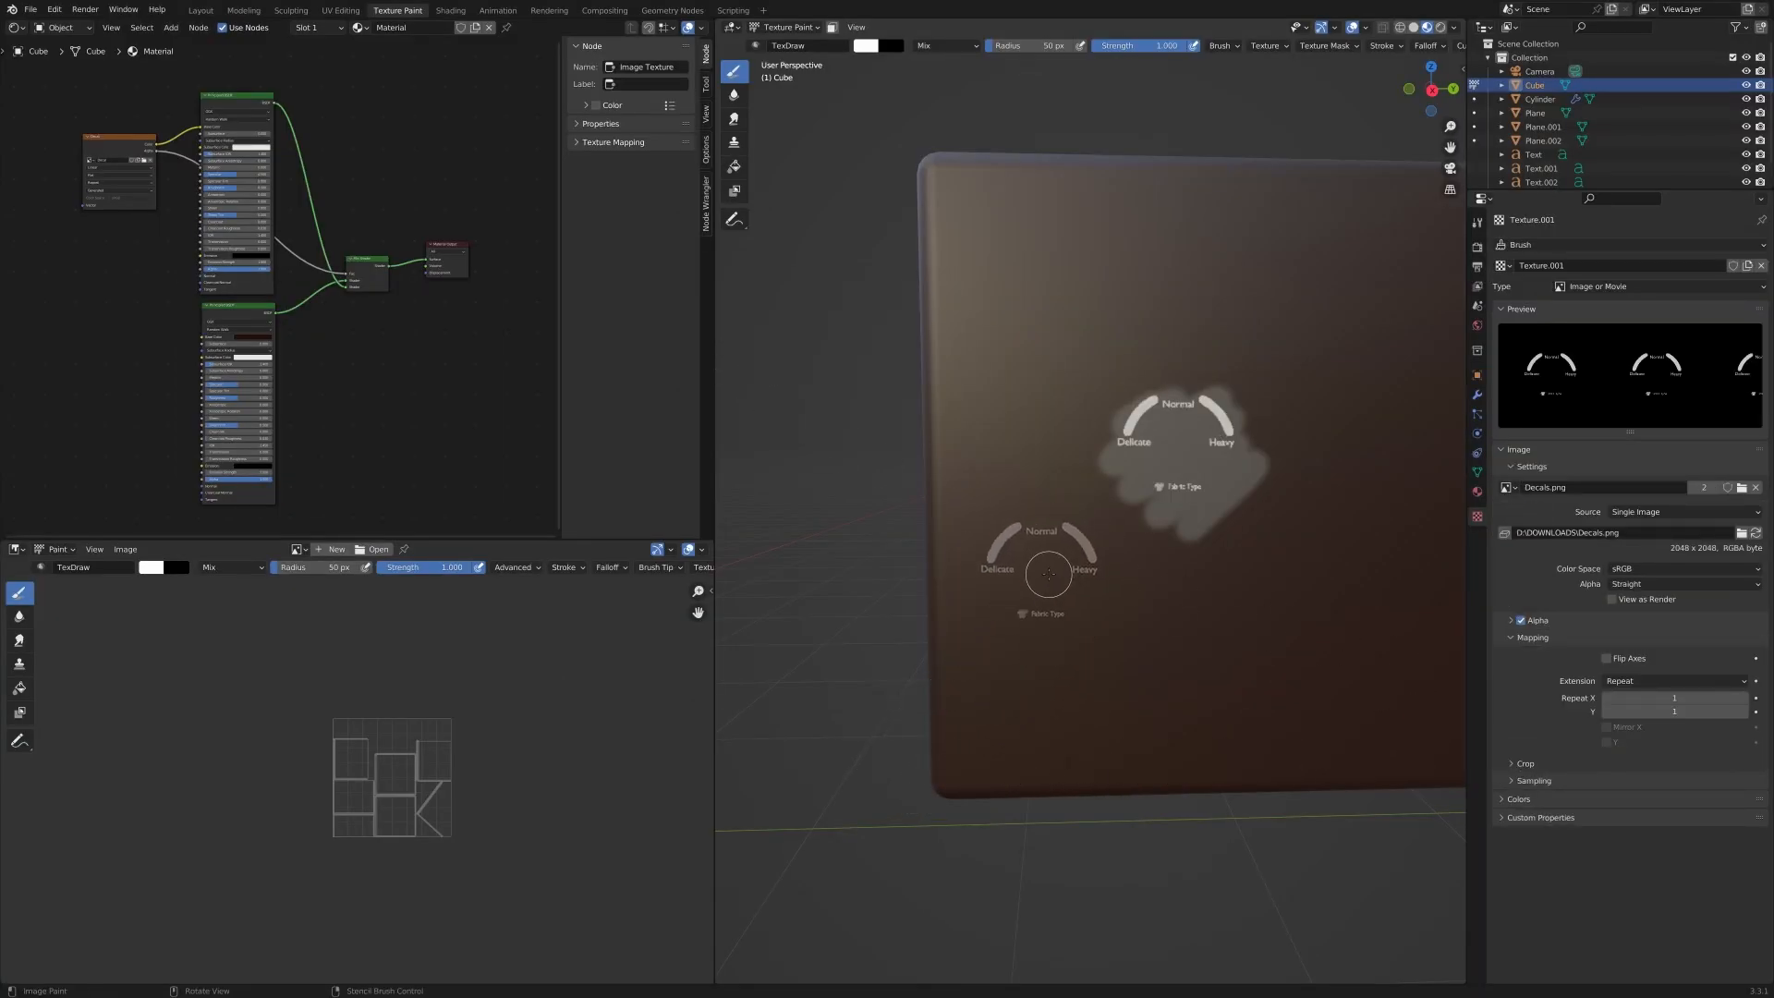
{"action": "mouse_move", "coordinate": [1055, 578]}
{"action": "left_mouse_down"}
{"action": "mouse_move", "coordinate": [1086, 610]}
{"action": "mouse_move", "coordinate": [1062, 547]}
{"action": "mouse_move", "coordinate": [1027, 540]}
{"action": "mouse_move", "coordinate": [989, 591]}
{"action": "mouse_move", "coordinate": [1021, 580]}
{"action": "mouse_move", "coordinate": [1014, 617]}
{"action": "mouse_move", "coordinate": [1104, 592]}
{"action": "left_mouse_up"}
{"action": "mouse_move", "coordinate": [1074, 636]}
{"action": "right_mouse_down"}
{"action": "mouse_move", "coordinate": [1103, 592]}
{"action": "mouse_move", "coordinate": [1302, 444]}
{"action": "right_mouse_up"}
Enlarge the dial stencil to nearly fill another blank cube face, paint the decal through it, and move the stencil away.
{"action": "scroll", "coordinate": [1267, 522], "scroll_direction": "down", "scroll_amount": 1}
{"action": "scroll", "coordinate": [1266, 522], "scroll_direction": "up", "scroll_amount": 2}
{"action": "scroll", "coordinate": [1266, 522], "scroll_direction": "down", "scroll_amount": 2}
{"action": "right_click_drag", "start_coordinate": [1311, 460], "coordinate": [1346, 491], "text": "shift"}
{"action": "scroll", "coordinate": [1320, 499], "scroll_direction": "down", "scroll_amount": 2}
{"action": "middle_click_drag", "start_coordinate": [1292, 475], "coordinate": [1090, 515]}
{"action": "middle_click_drag", "start_coordinate": [1247, 500], "coordinate": [1060, 467], "text": "shift"}
{"action": "right_click_drag", "start_coordinate": [1222, 409], "coordinate": [1146, 510]}
{"action": "mouse_move", "coordinate": [1146, 508]}
{"action": "left_mouse_down"}
{"action": "mouse_move", "coordinate": [1278, 506]}
{"action": "mouse_move", "coordinate": [1293, 475]}
{"action": "mouse_move", "coordinate": [1269, 446]}
{"action": "mouse_move", "coordinate": [1104, 399]}
{"action": "mouse_move", "coordinate": [1025, 411]}
{"action": "mouse_move", "coordinate": [984, 452]}
{"action": "mouse_move", "coordinate": [1110, 616]}
{"action": "mouse_move", "coordinate": [1140, 603]}
{"action": "left_mouse_up"}
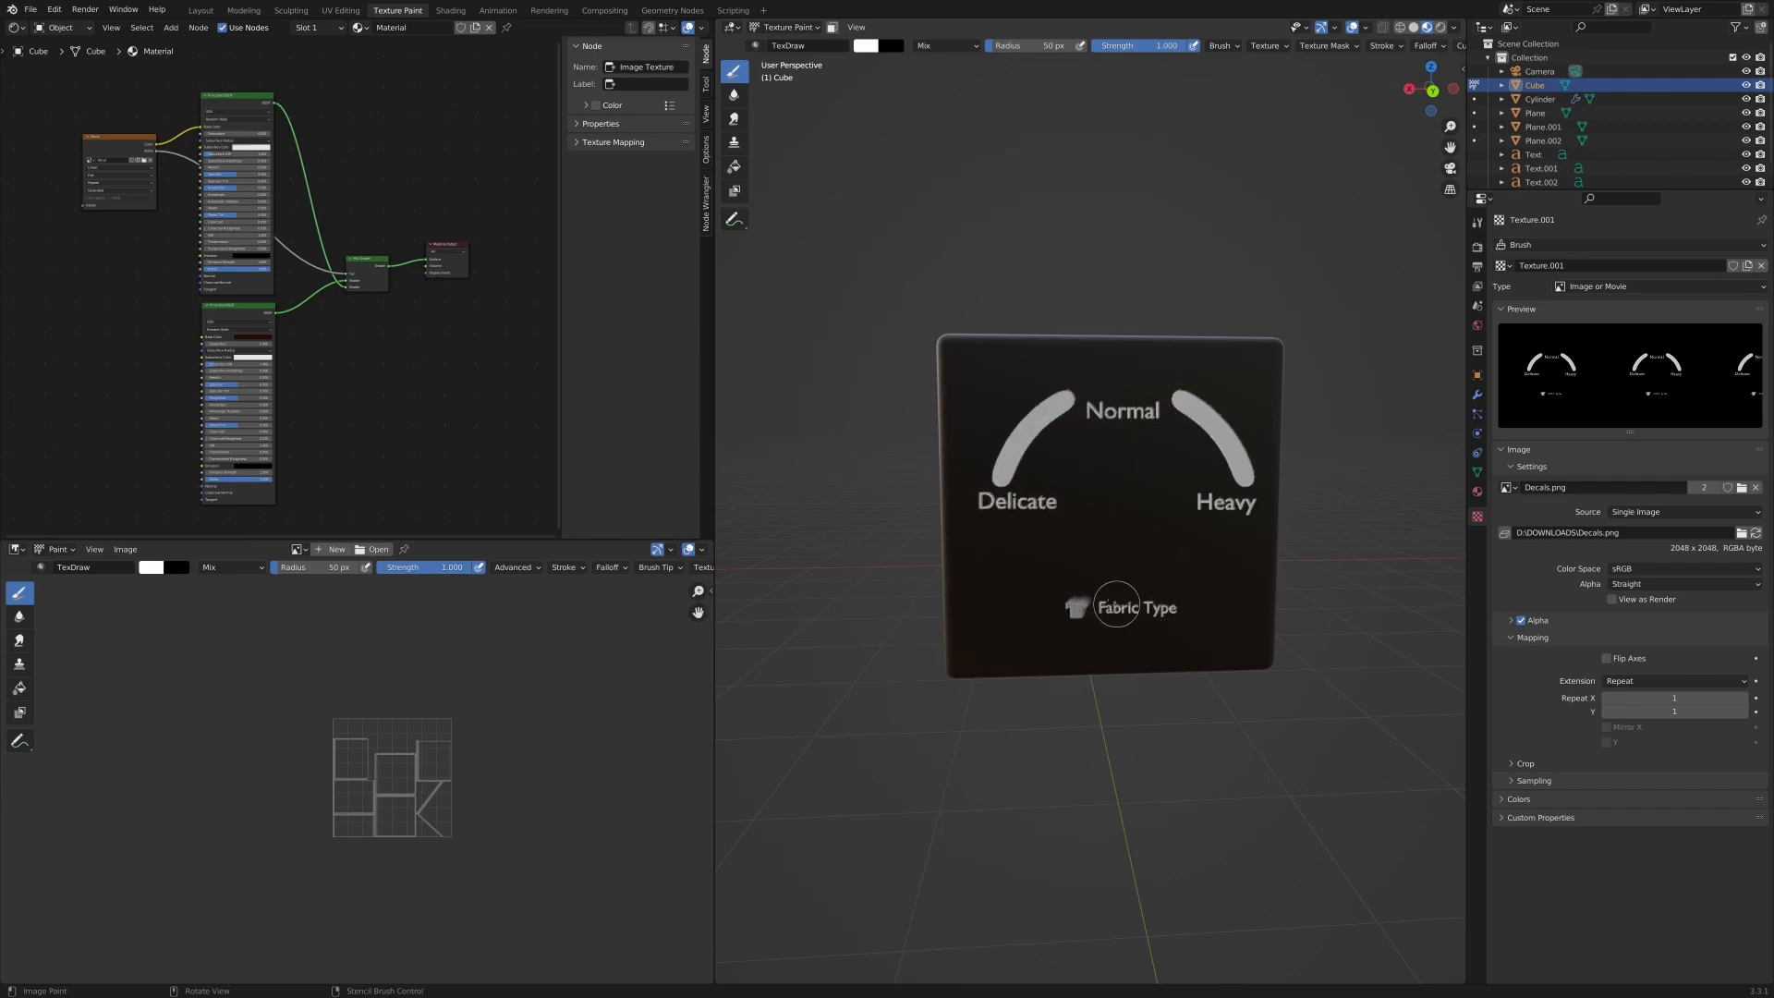
{"action": "right_click_drag", "start_coordinate": [1140, 523], "coordinate": [1372, 274]}
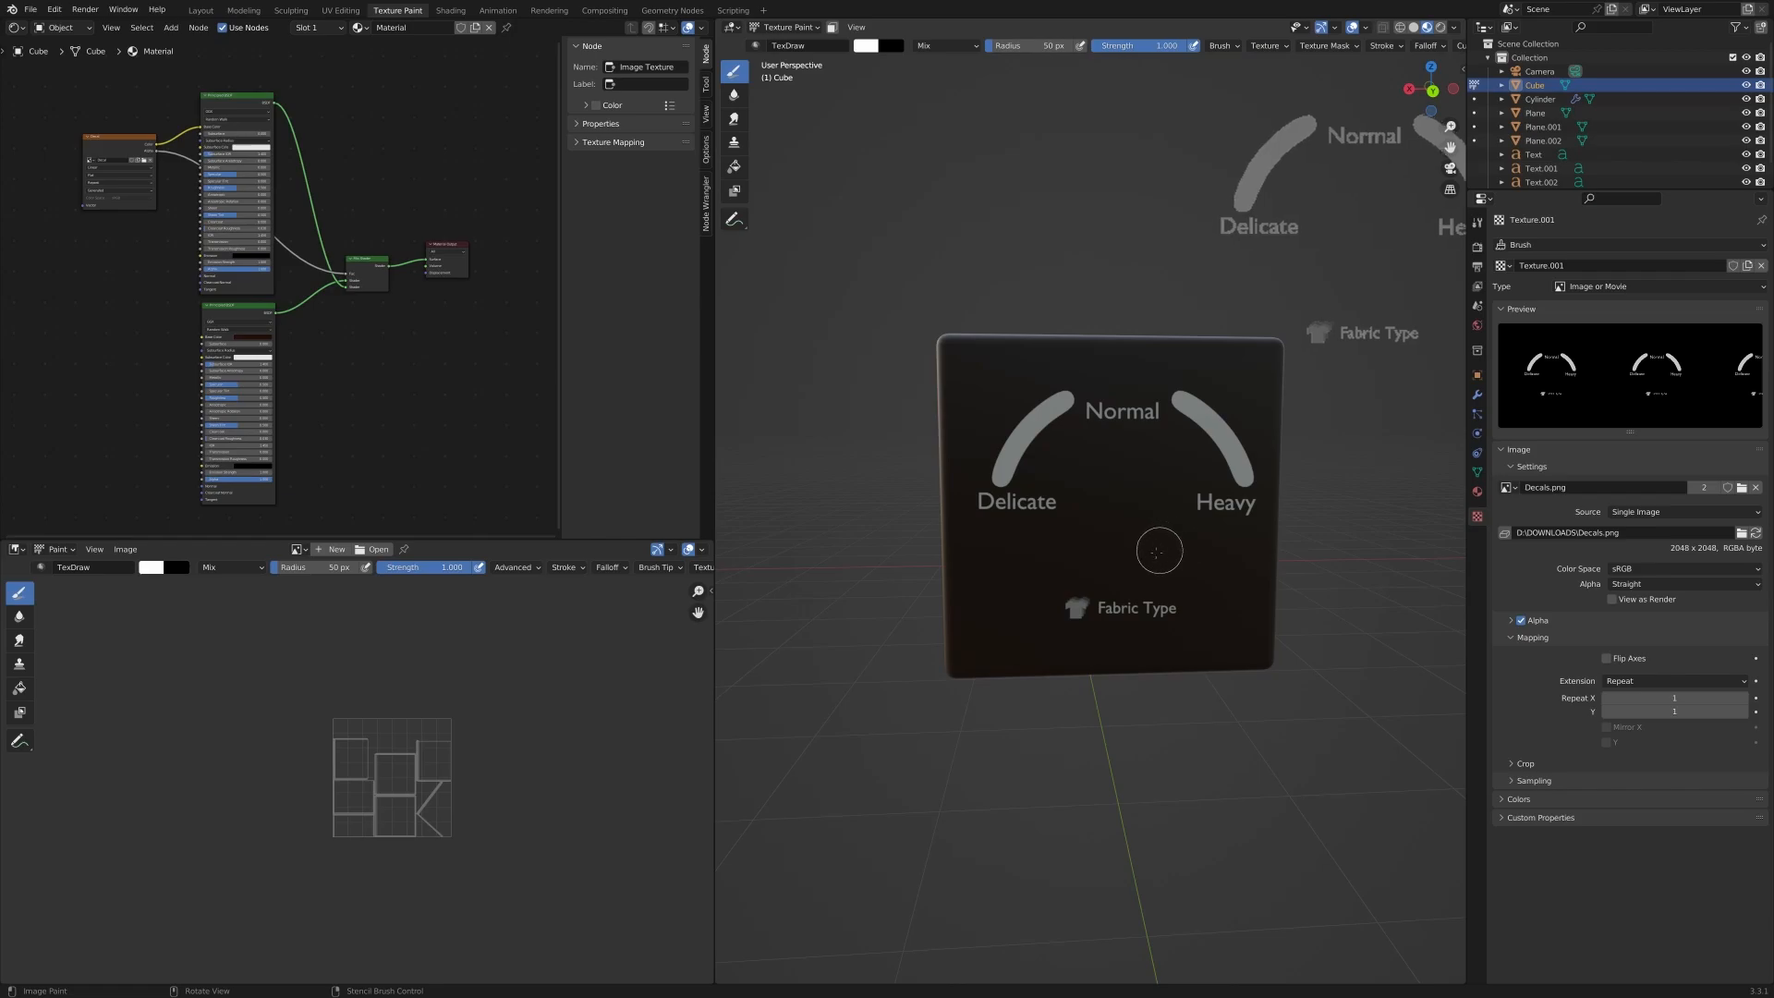